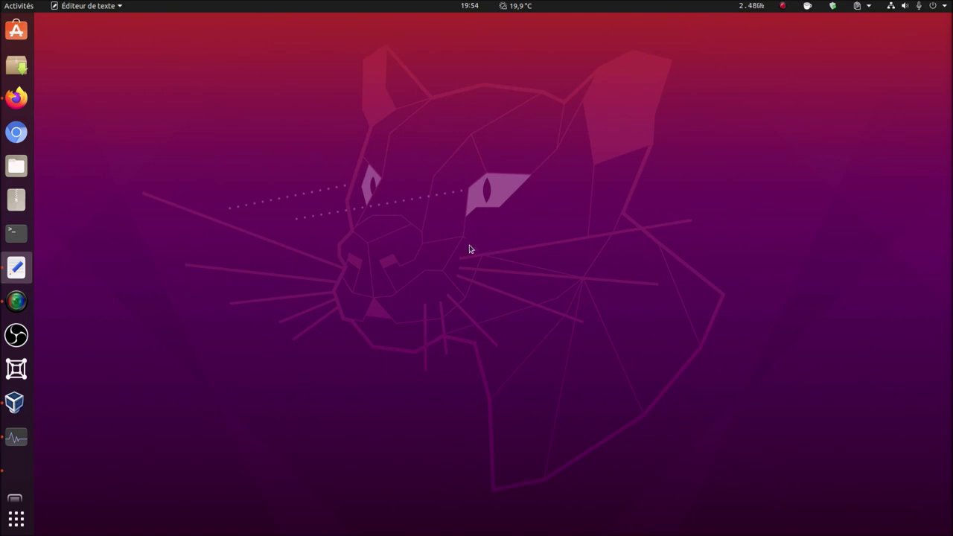
- Open Firefox on extensions.gnome.org and close the empty 'Nouvel onglet' tab
{"action": "left_click", "coordinate": [16, 98]}
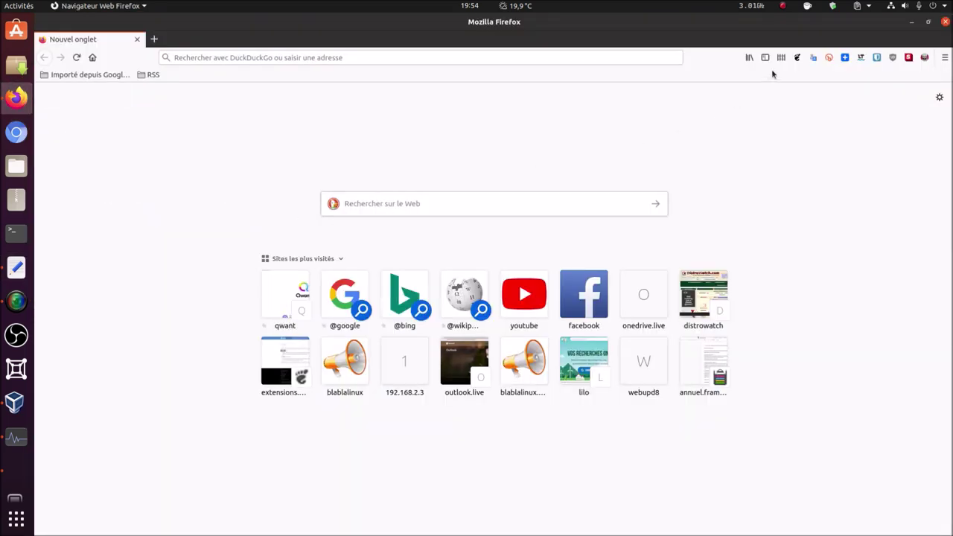
{"action": "left_click", "coordinate": [797, 58]}
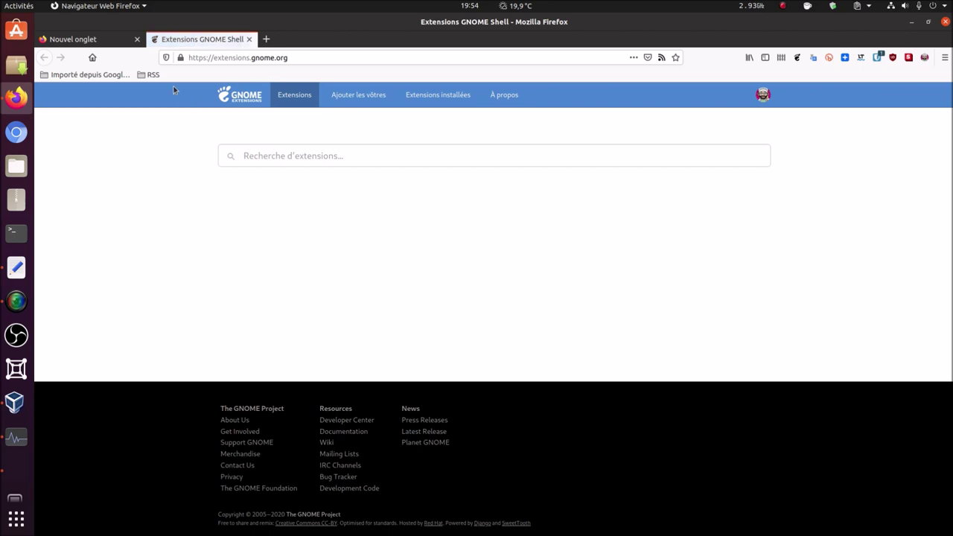
{"action": "left_click", "coordinate": [137, 40]}
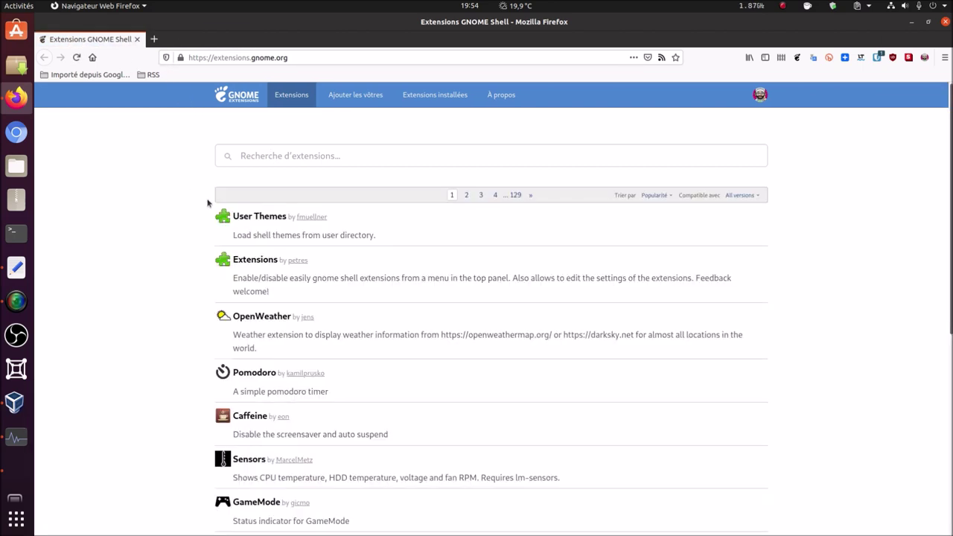
- Search the extensions site for 'cpufreq' and open the cpufreq extension page by konkor
{"action": "left_click", "coordinate": [309, 160]}
{"action": "type", "text": "cpufreq"}
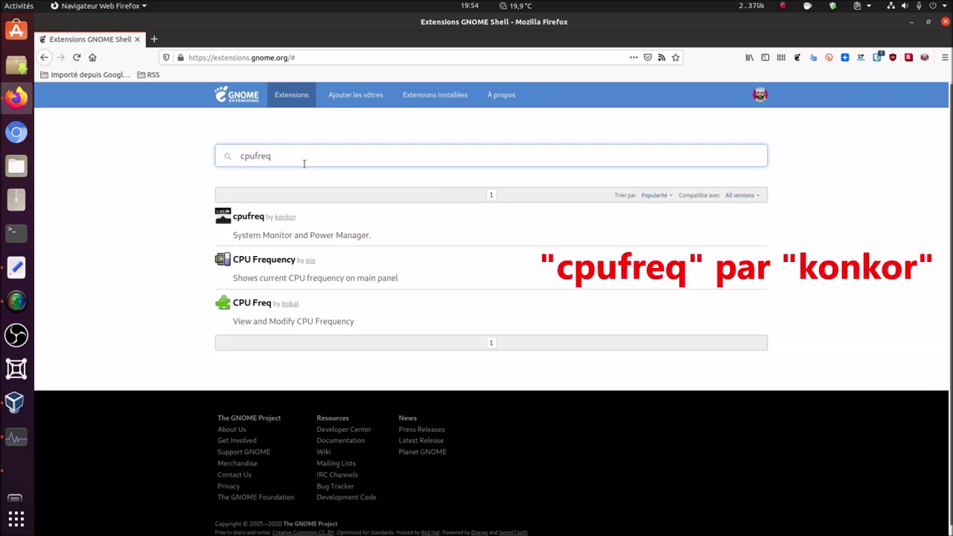
{"action": "left_click", "coordinate": [255, 222]}
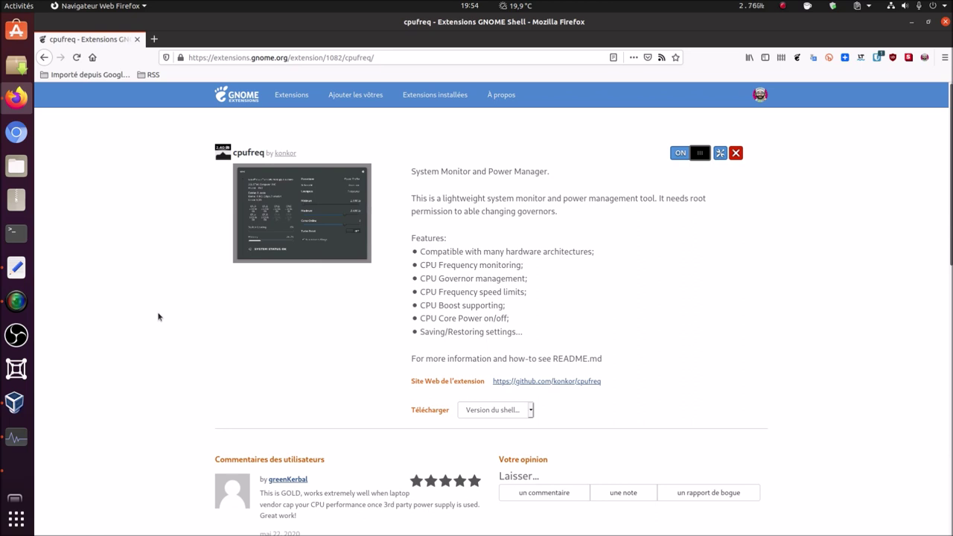
{"action": "left_click", "coordinate": [532, 410]}
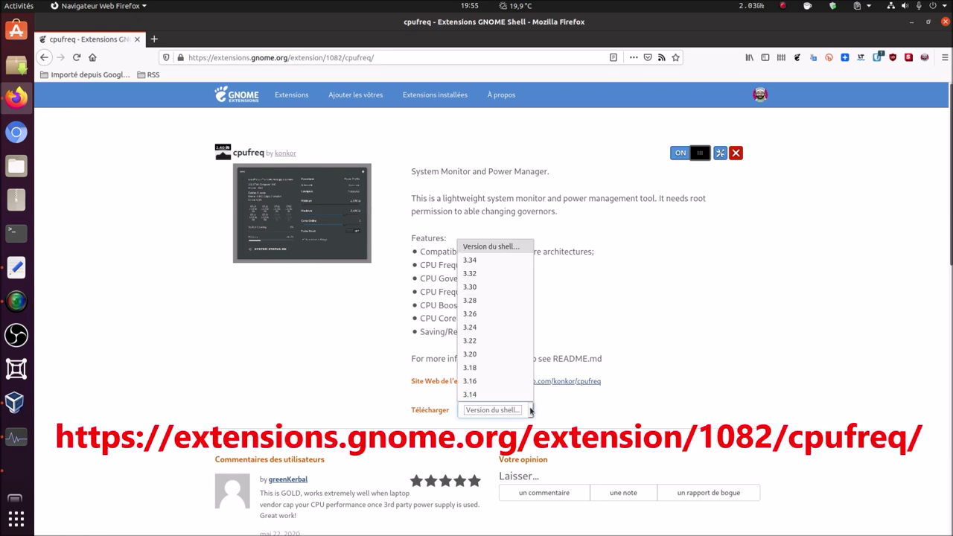
{"action": "left_click", "coordinate": [784, 361]}
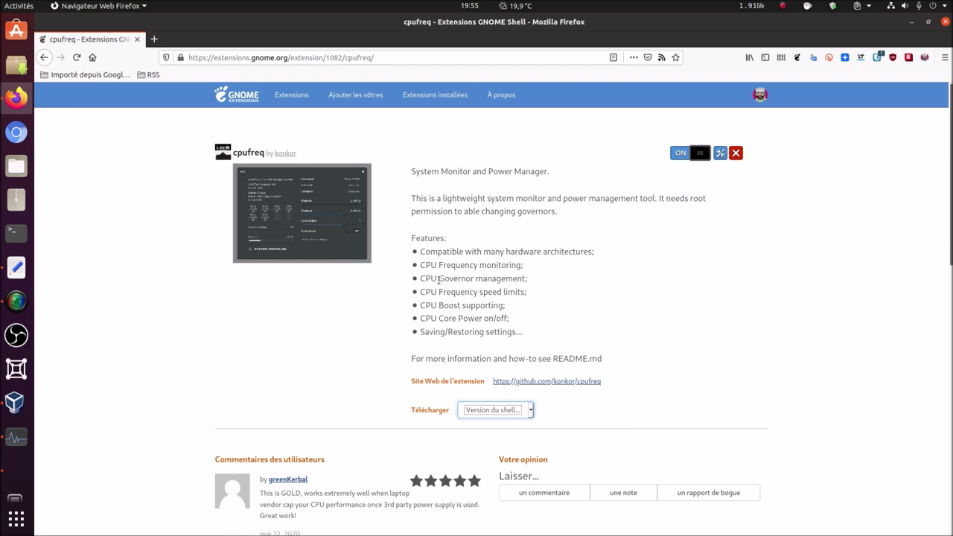
{"action": "left_click_drag", "start_coordinate": [439, 279], "coordinate": [473, 278]}
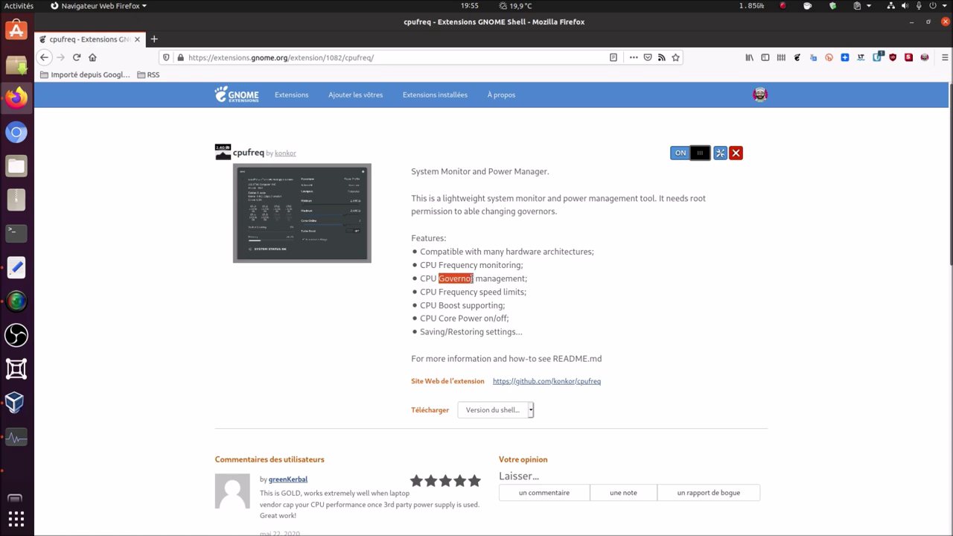
{"action": "left_click", "coordinate": [361, 322]}
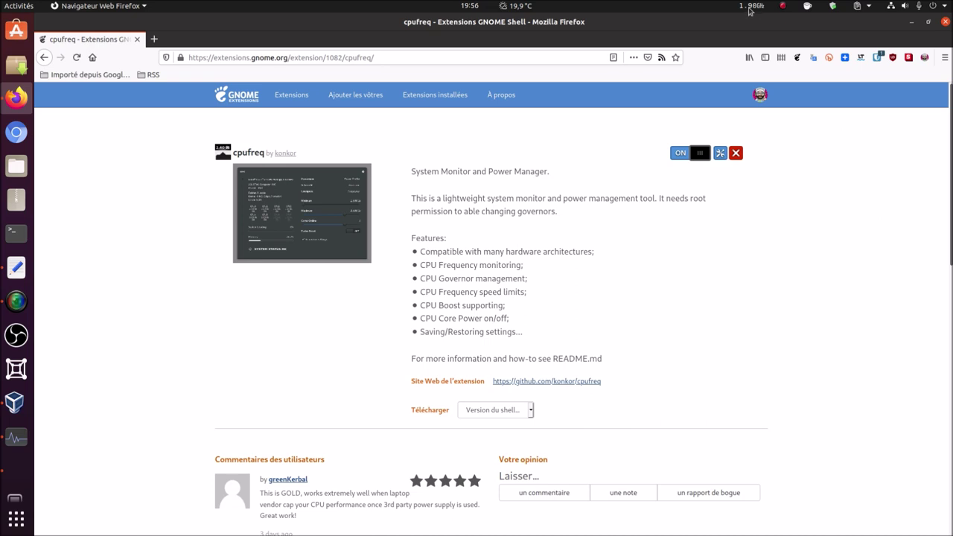
- Minimise Firefox, review the cpufreq frequency and load panel, then launch System Monitor
{"action": "left_click", "coordinate": [909, 25]}
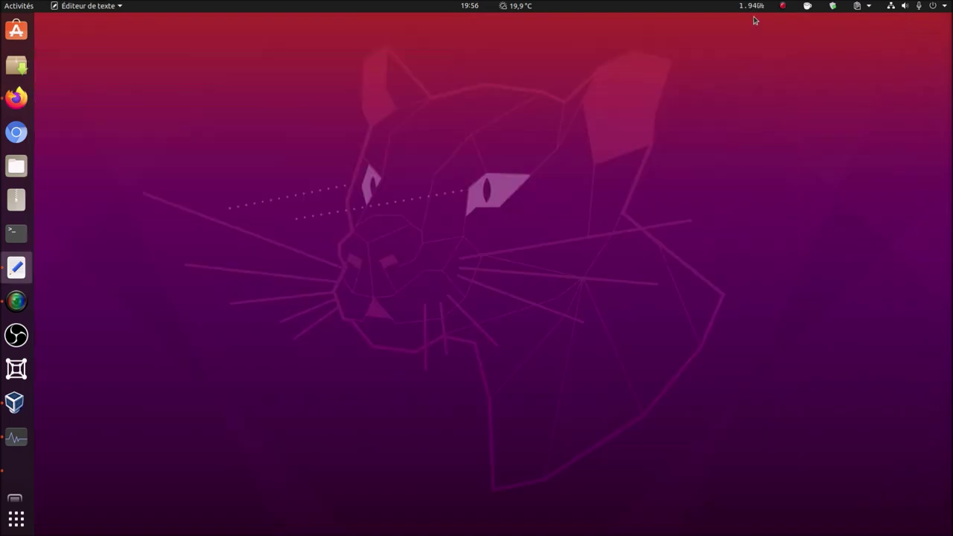
{"action": "left_click", "coordinate": [750, 9]}
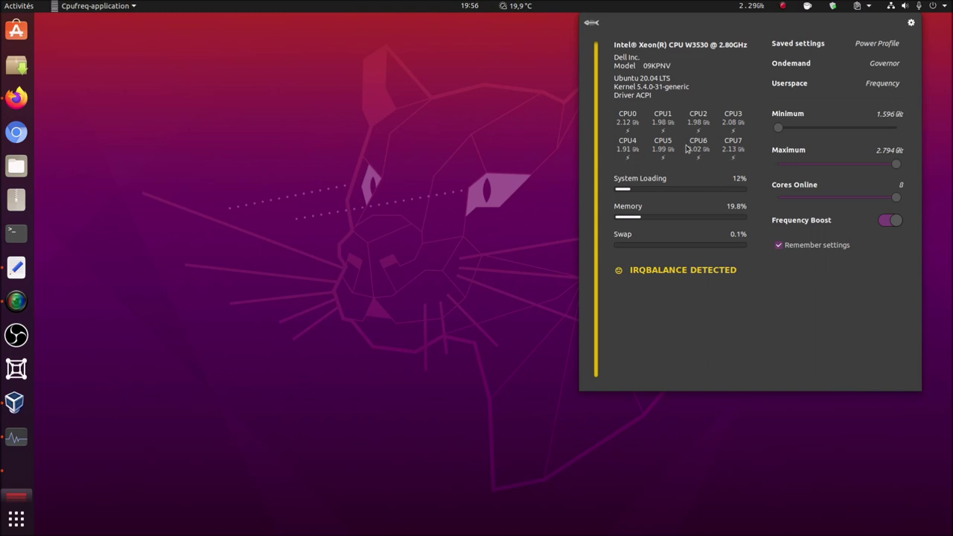
{"action": "mouse_move", "coordinate": [653, 216]}
{"action": "left_click", "coordinate": [17, 438]}
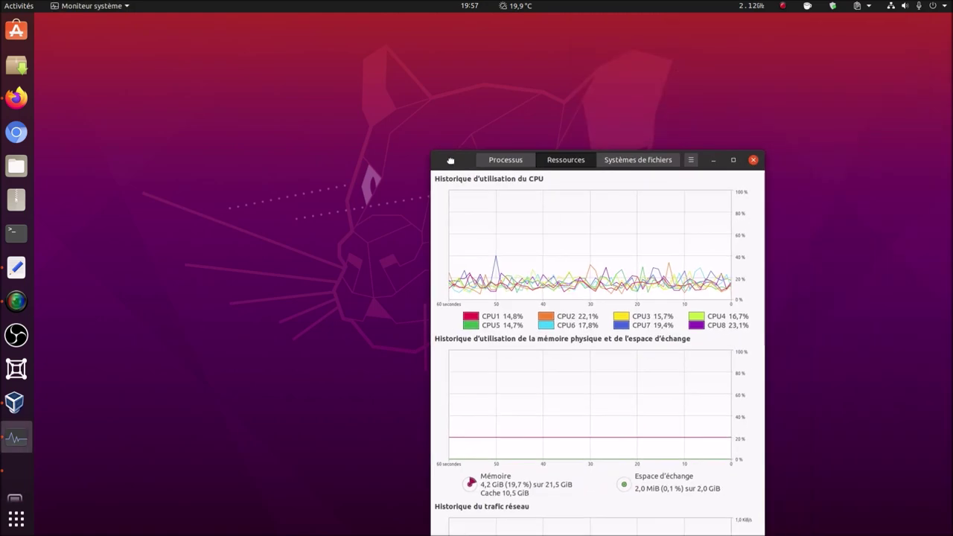
- Tile System Monitor on the left half, reopen cpufreq, cut online cores, then restore 8
{"action": "left_click_drag", "start_coordinate": [460, 160], "coordinate": [3, 82]}
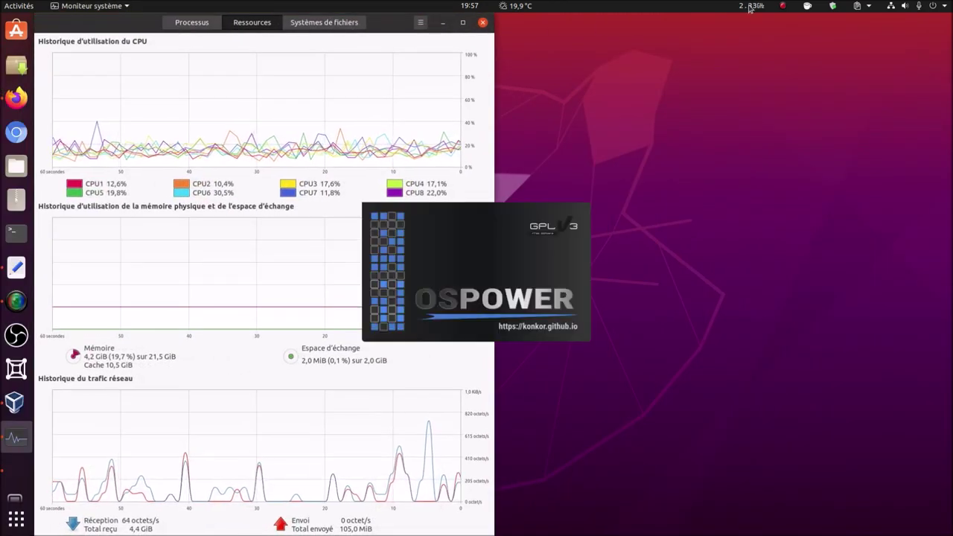
{"action": "left_click", "coordinate": [750, 9]}
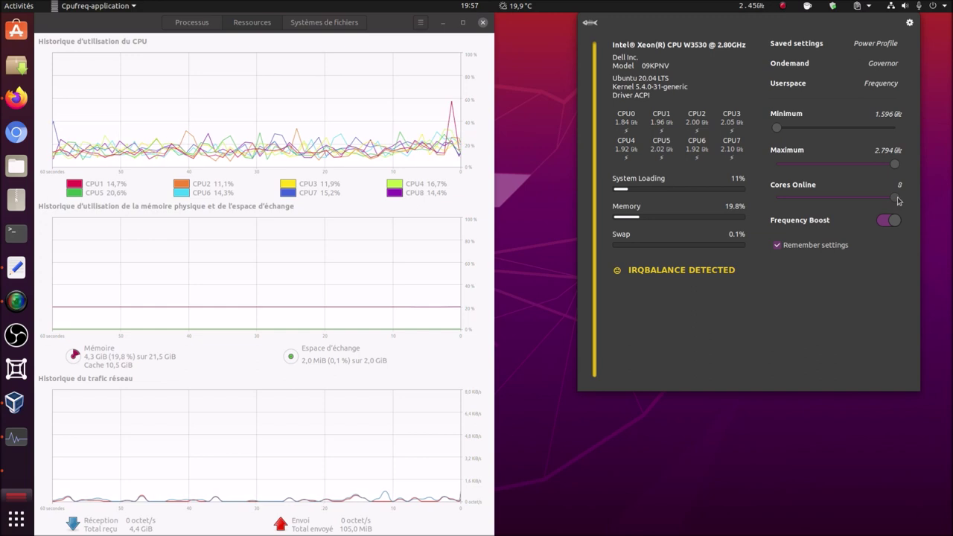
{"action": "left_click_drag", "start_coordinate": [897, 200], "coordinate": [850, 198]}
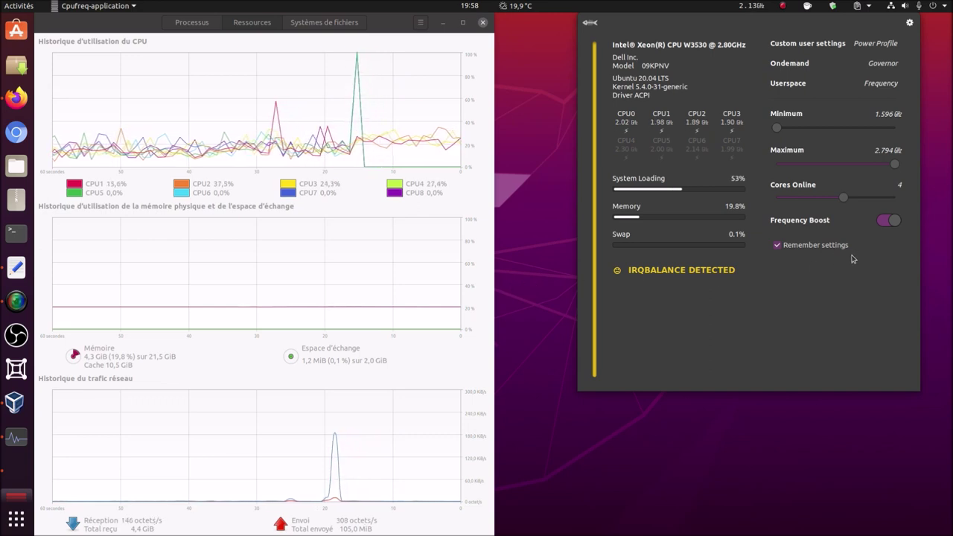
{"action": "scroll", "coordinate": [847, 198], "scroll_direction": "up", "scroll_amount": 4}
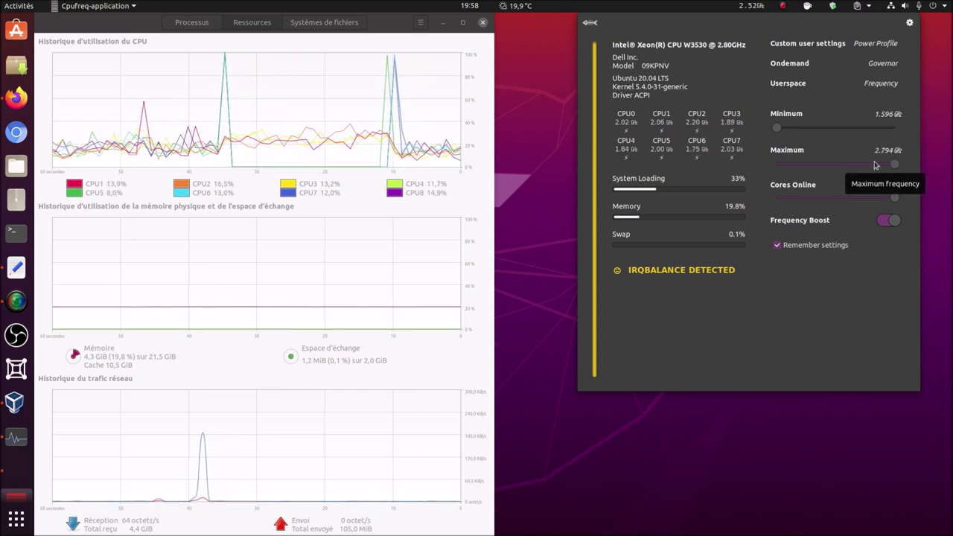
- Toggle Frequency Boost off and on, raise the minimum to 2.794 GHz, then return it to 1.596 GHz
{"action": "left_click", "coordinate": [897, 223]}
{"action": "left_click", "coordinate": [898, 224]}
{"action": "left_click_drag", "start_coordinate": [777, 129], "coordinate": [842, 136]}
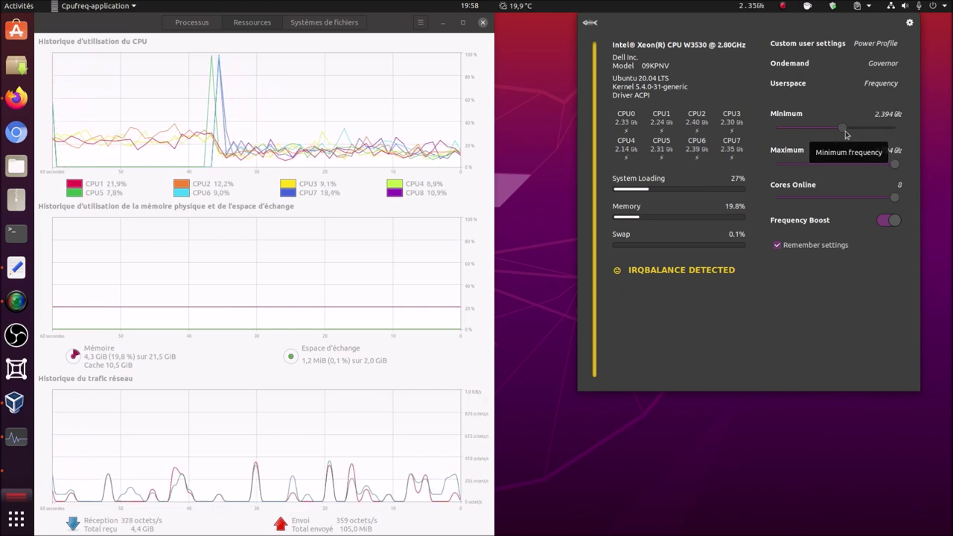
{"action": "left_click_drag", "start_coordinate": [846, 131], "coordinate": [905, 134]}
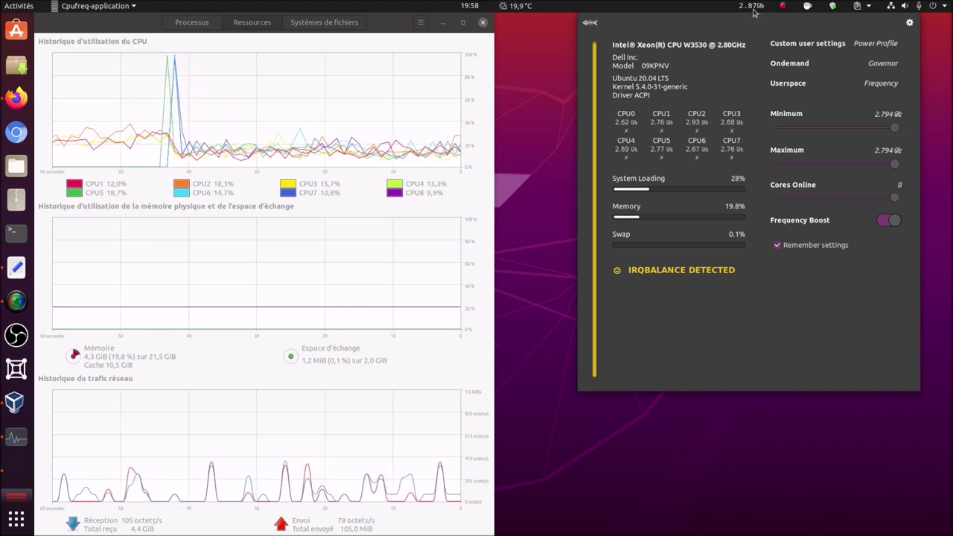
{"action": "left_click_drag", "start_coordinate": [895, 127], "coordinate": [773, 128]}
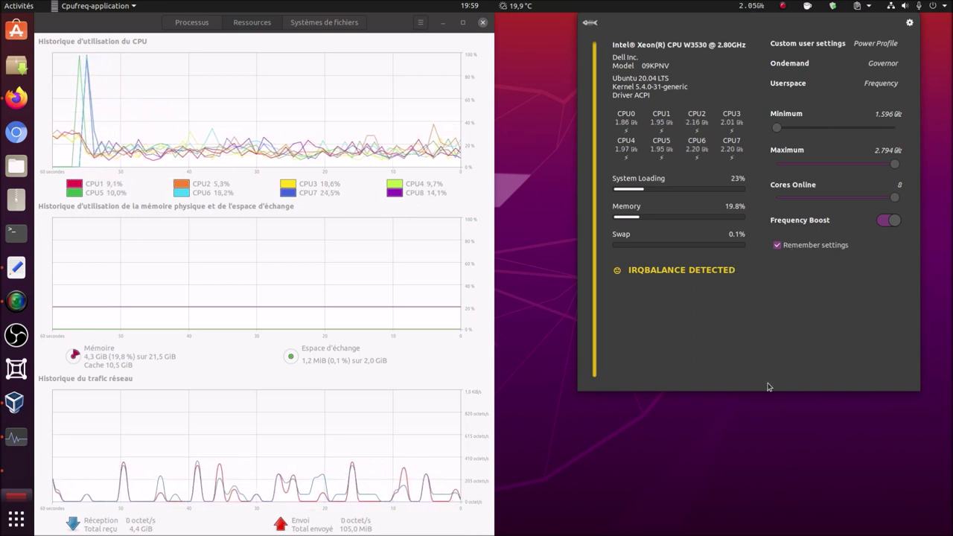
{"action": "left_click", "coordinate": [708, 479]}
- Minimise System Monitor and bring up the running Xubuntu clone's VirtualBox window
{"action": "key", "text": "super+h"}
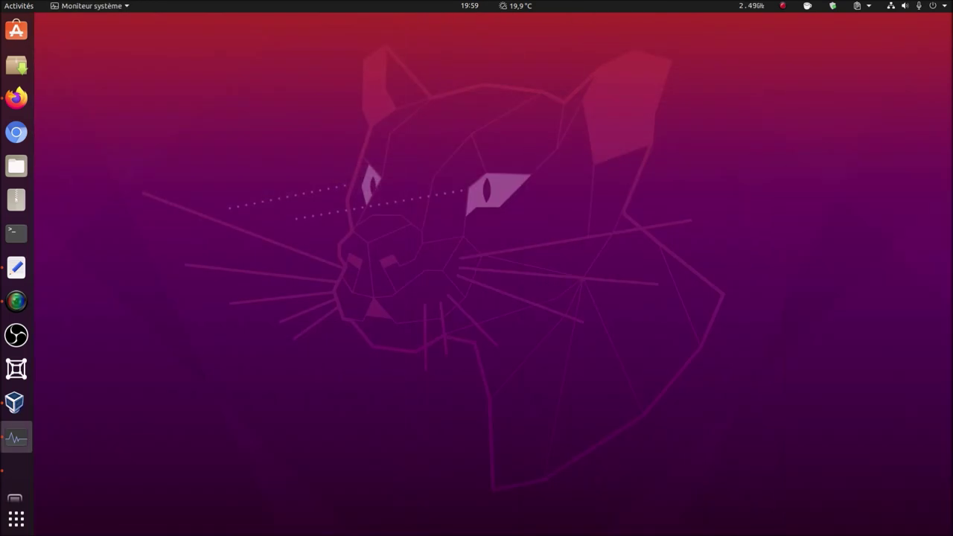
{"action": "left_click", "coordinate": [18, 406]}
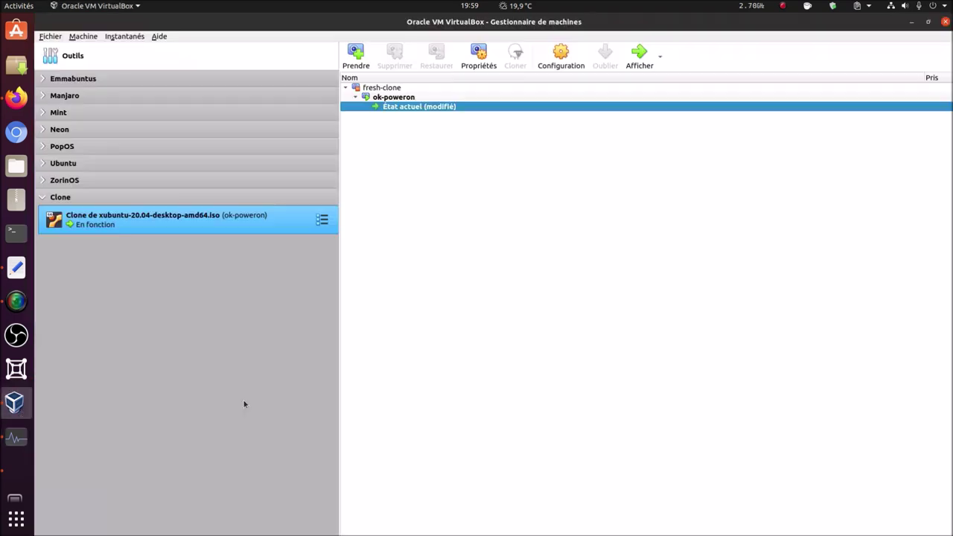
{"action": "left_click", "coordinate": [17, 470]}
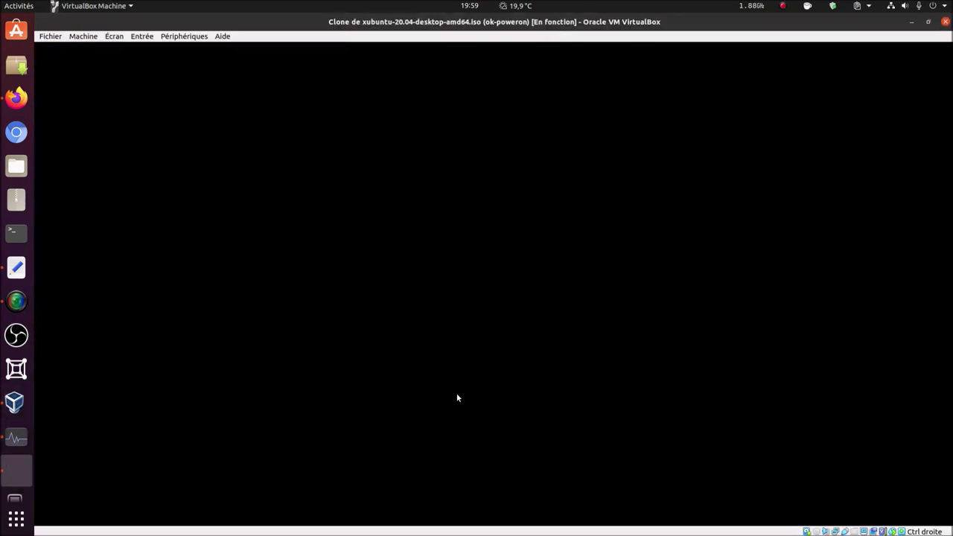
- Toggle the VM full-screen on and off, then minimise the VM and VirtualBox Manager
{"action": "key", "text": "ctrl+f"}
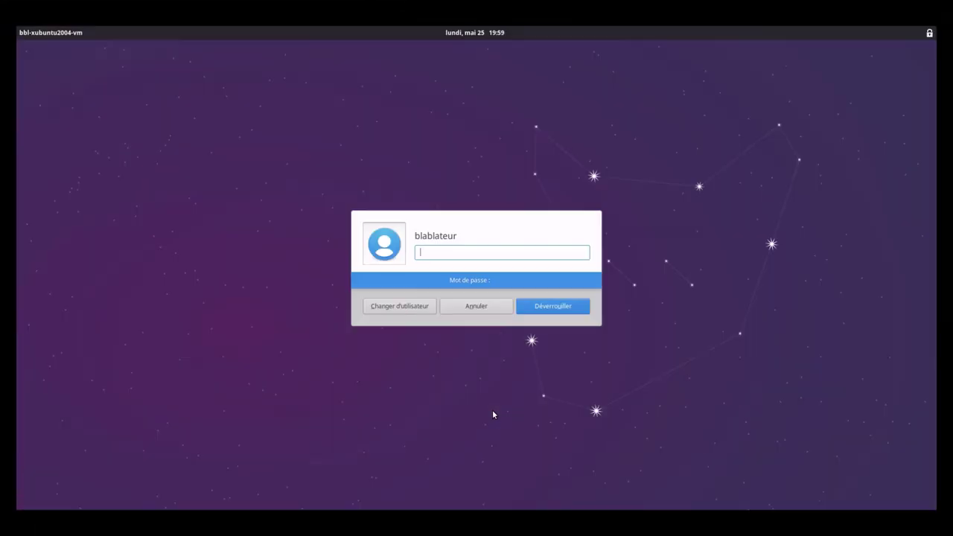
{"action": "key", "text": "ctrl+f"}
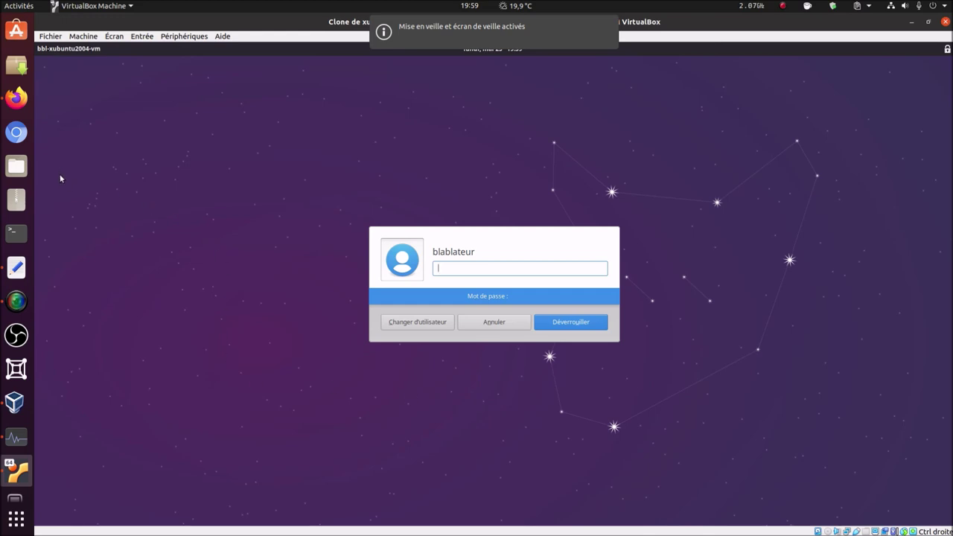
{"action": "left_click", "coordinate": [905, 21]}
{"action": "left_click", "coordinate": [910, 28]}
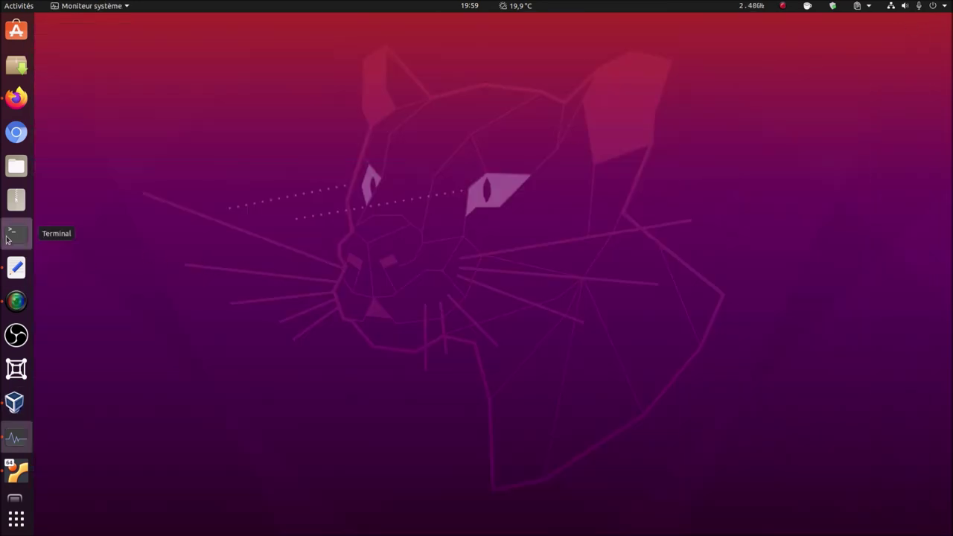
- Open a Terminal window and enter 'apt search hardin' at the prompt
{"action": "left_click", "coordinate": [9, 235]}
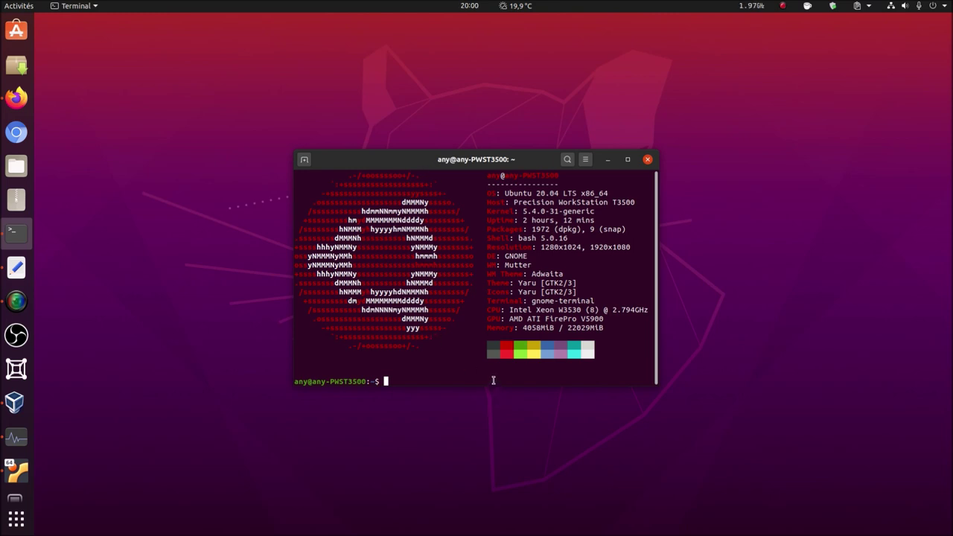
{"action": "type", "text": "apt search hardin"}
- Run the 'apt search hardin' search and scroll through its results
{"action": "key", "text": "Return"}
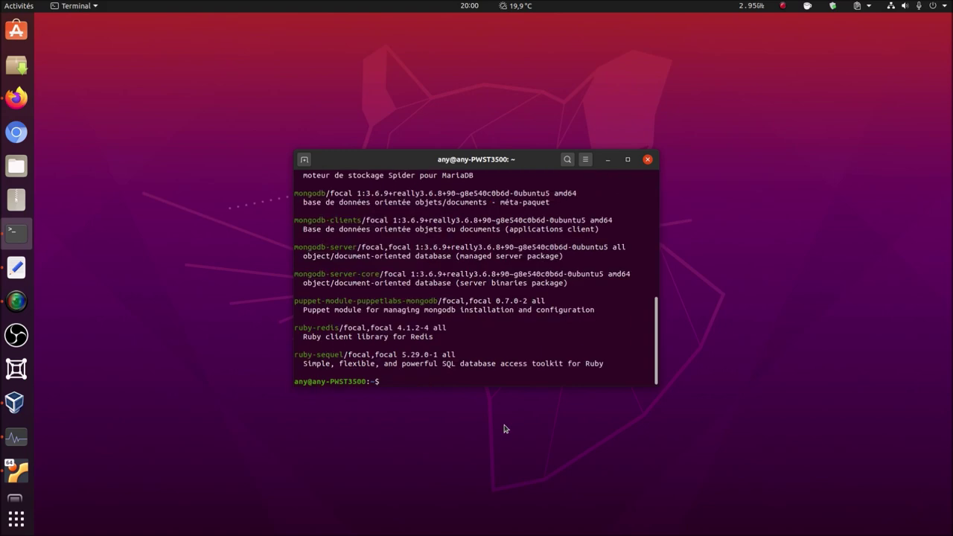
{"action": "scroll", "coordinate": [509, 272], "scroll_direction": "up", "scroll_amount": 4}
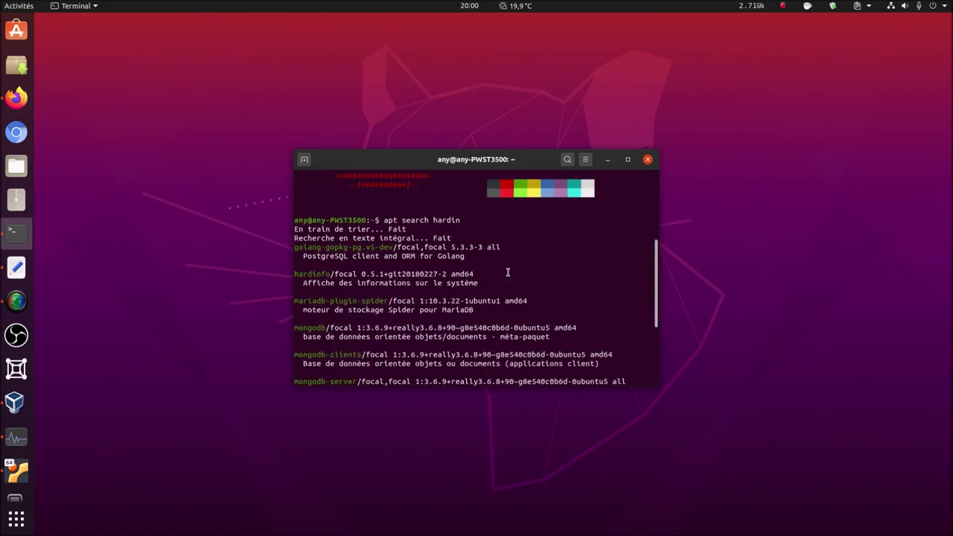
{"action": "scroll", "coordinate": [509, 273], "scroll_direction": "up", "scroll_amount": 1}
{"action": "scroll", "coordinate": [326, 277], "scroll_direction": "down", "scroll_amount": 5}
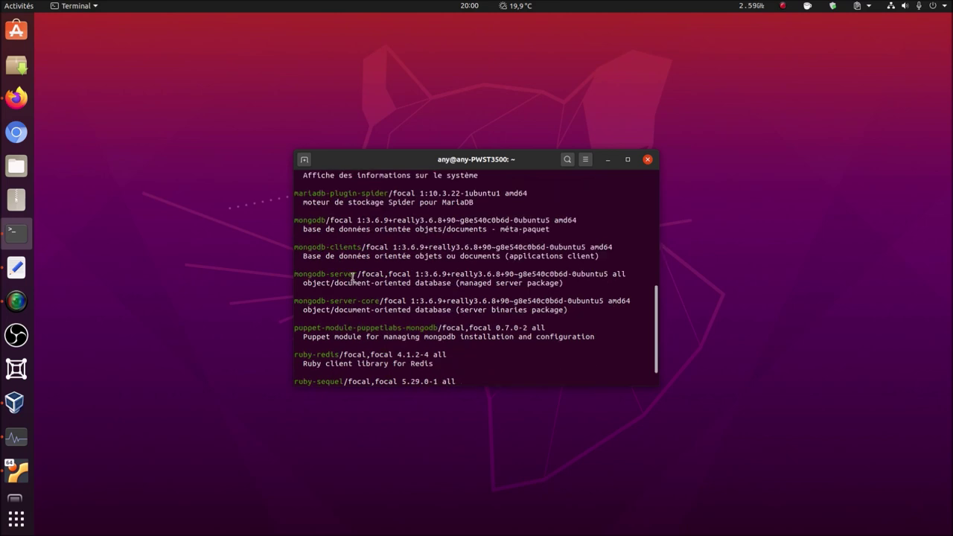
- Install hardinfo with 'sudo apt install hardinfo', giving the sudo password and confirming with 'o'
{"action": "type", "text": "sudo ap"}
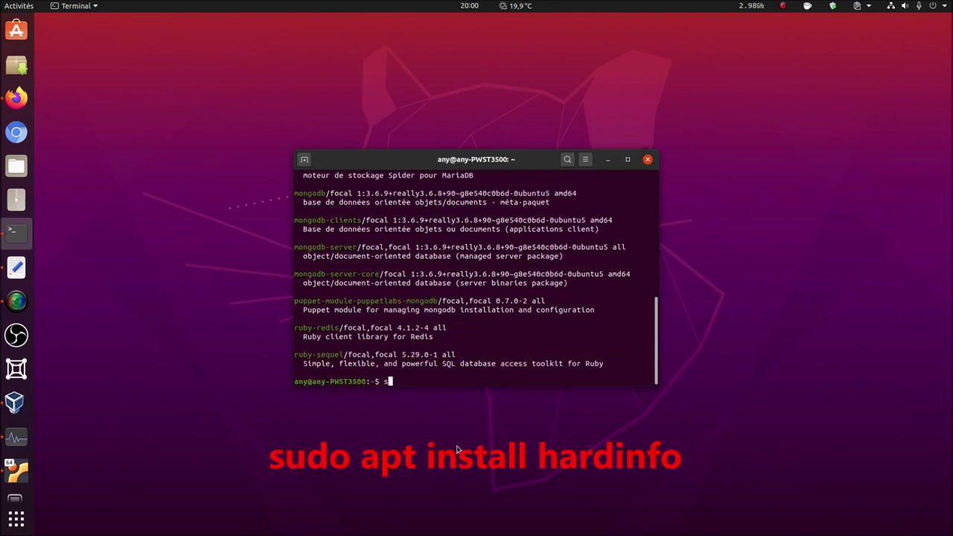
{"action": "type", "text": "t install hardinfo"}
{"action": "key", "text": "Return"}
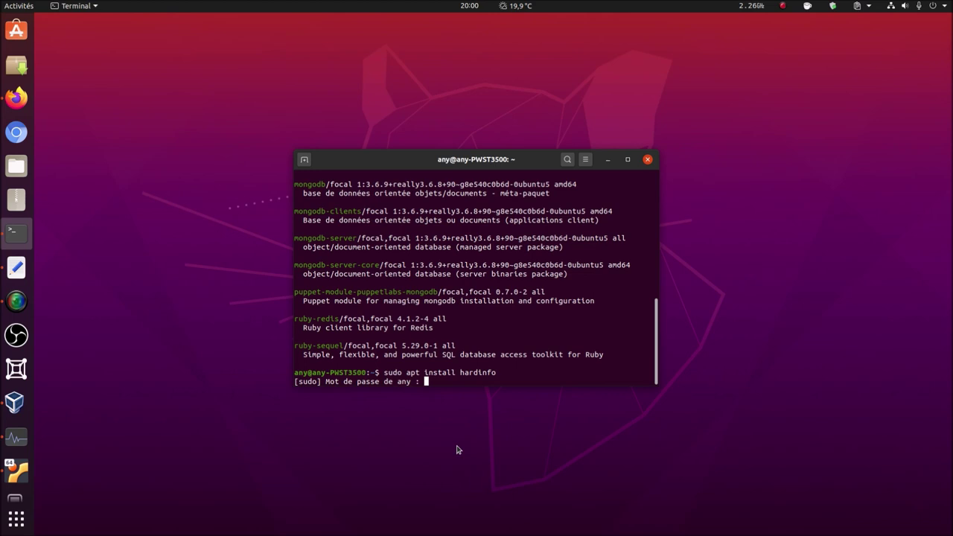
{"action": "key", "text": "Return"}
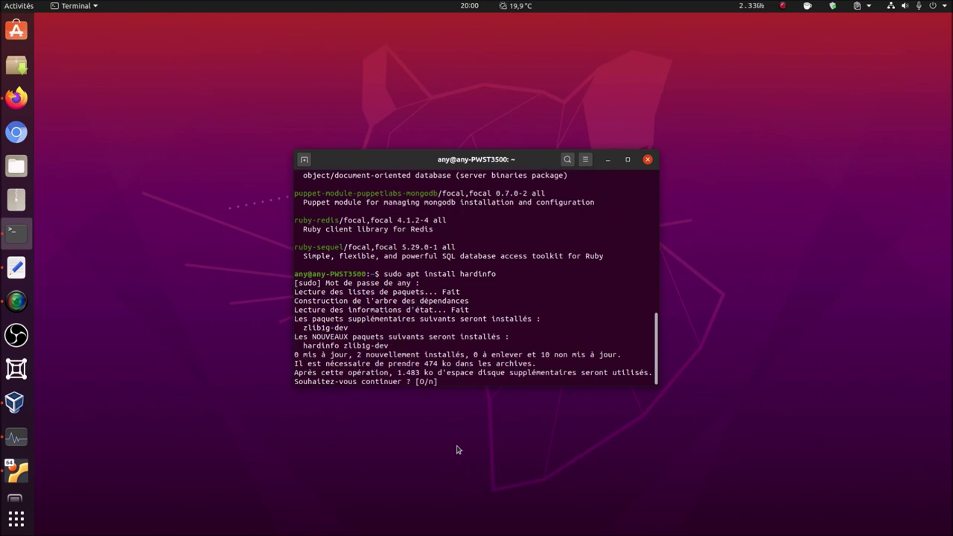
{"action": "type", "text": "o"}
{"action": "key", "text": "Return"}
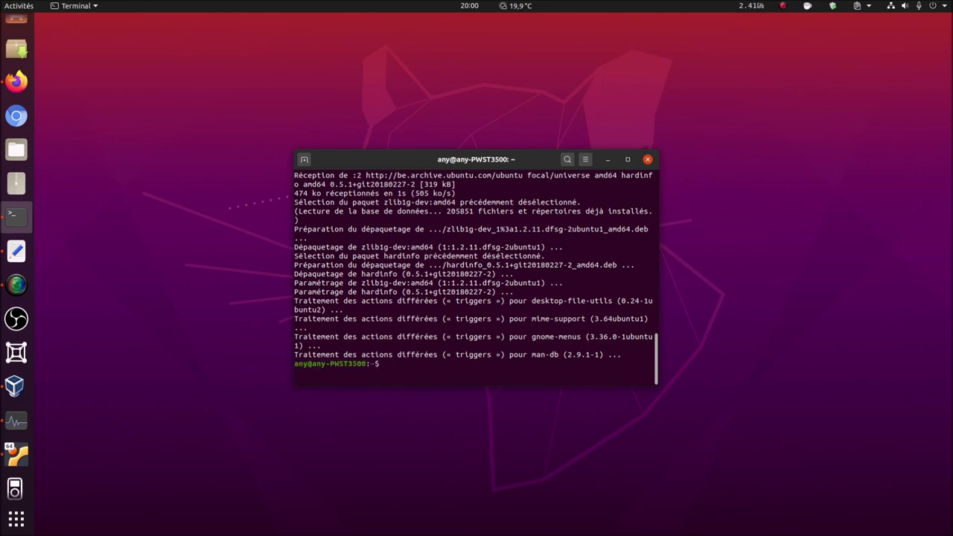
- Launch hardinfo via an app search for 'harl', move it to the upper left, and refocus the terminal
{"action": "left_click", "coordinate": [12, 524]}
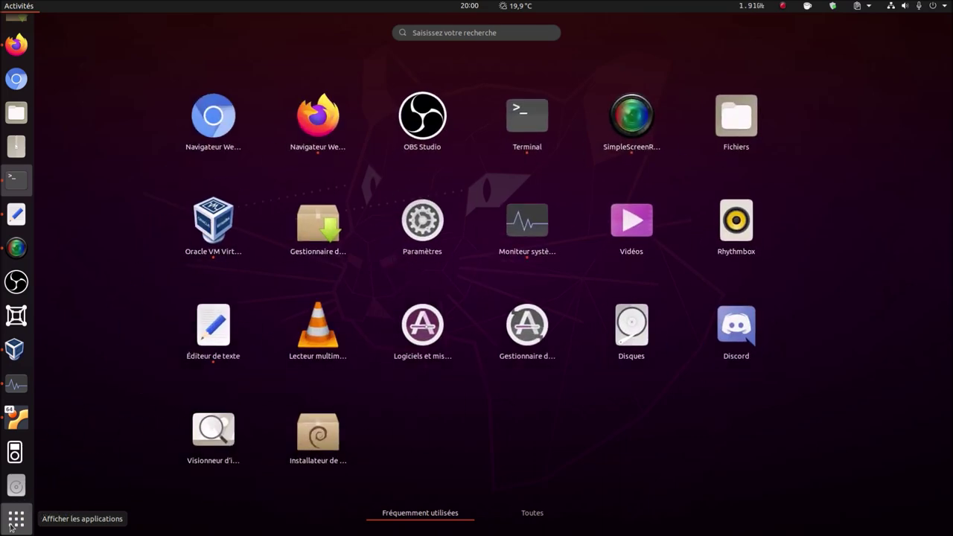
{"action": "type", "text": "harl"}
{"action": "key", "text": "Return"}
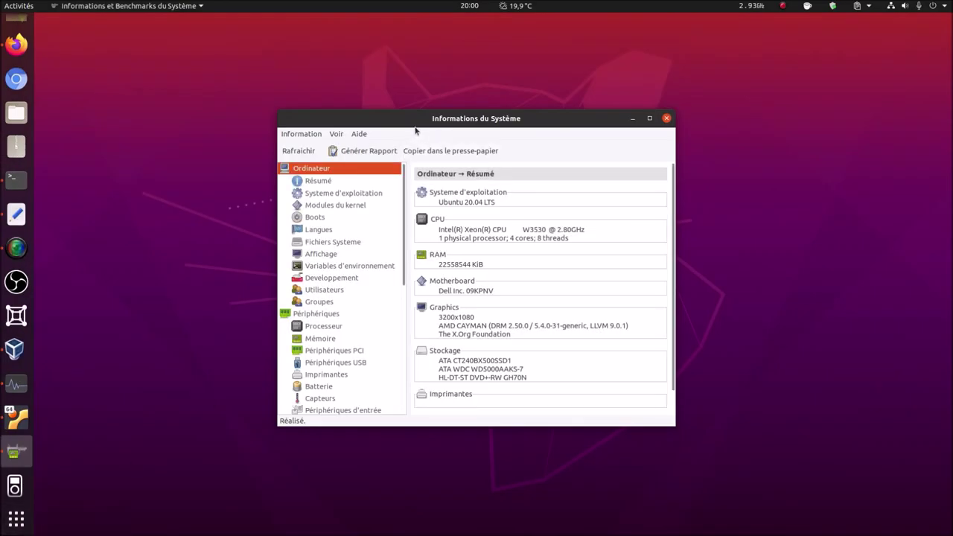
{"action": "left_click_drag", "start_coordinate": [410, 122], "coordinate": [42, 273]}
{"action": "left_click", "coordinate": [534, 163]}
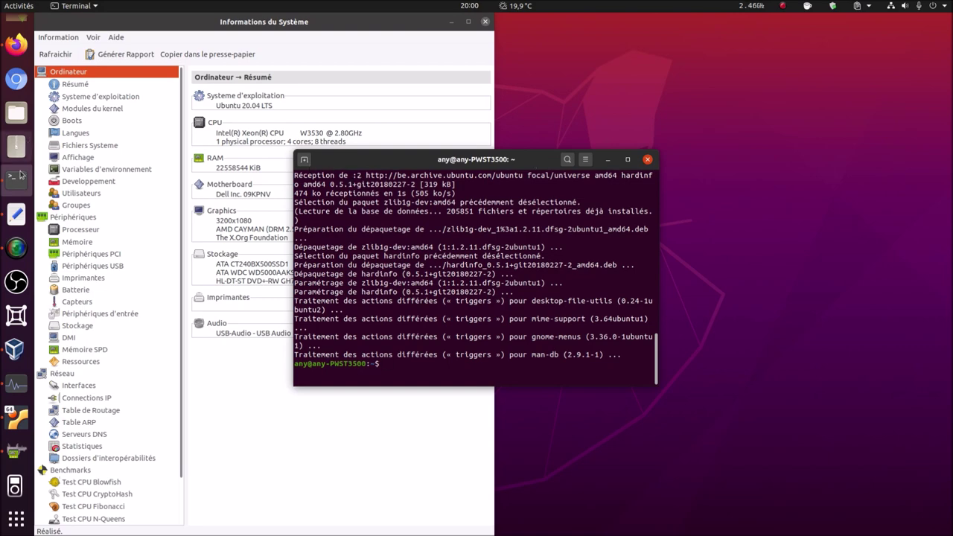
- Open a second Terminal window from the dock's Nouvelle fenêtre option and place it top right
{"action": "right_click", "coordinate": [19, 177]}
{"action": "left_click", "coordinate": [101, 162]}
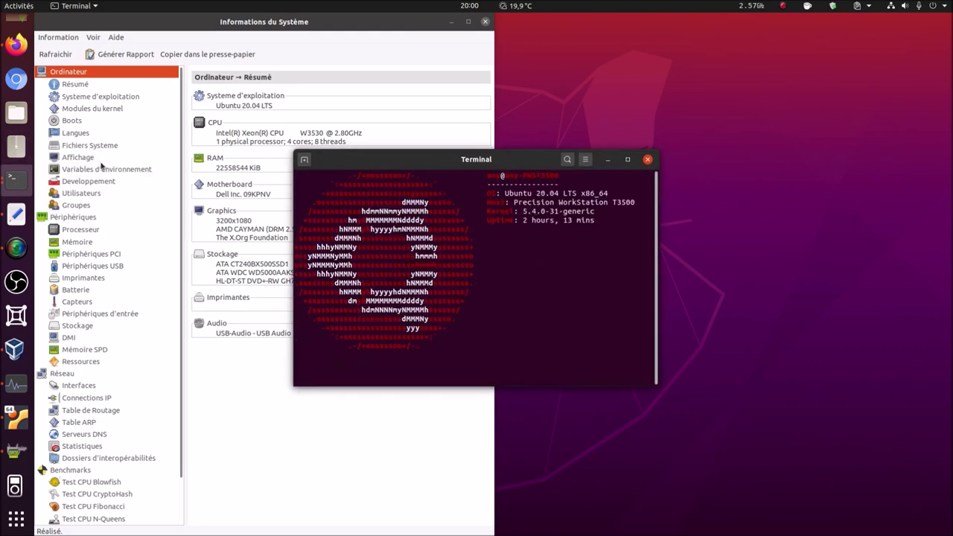
{"action": "left_click_drag", "start_coordinate": [391, 165], "coordinate": [641, 104]}
- Run htop, move its window higher, and stack the installation terminal below it
{"action": "type", "text": "htop"}
{"action": "key", "text": "Return"}
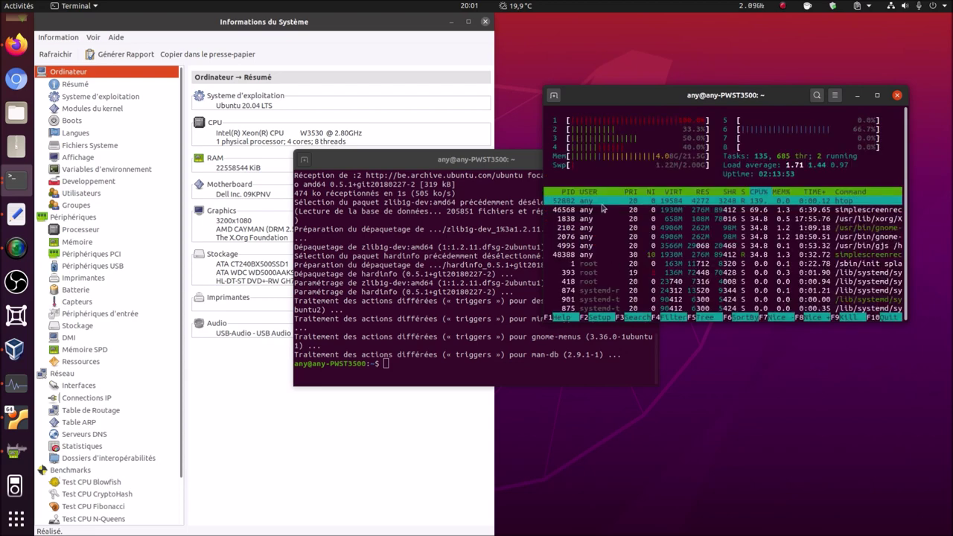
{"action": "left_click_drag", "start_coordinate": [678, 97], "coordinate": [676, 38]}
{"action": "left_click_drag", "start_coordinate": [430, 159], "coordinate": [671, 287]}
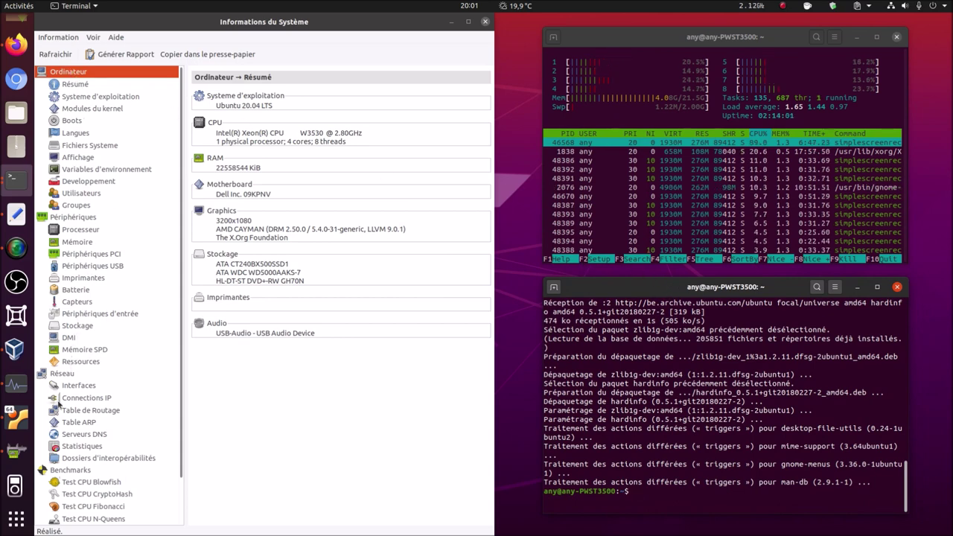
- Run hardinfo's CPU Blowfish benchmark and compare the Xeon's 2.49 score with the reference processors
{"action": "left_click", "coordinate": [72, 472]}
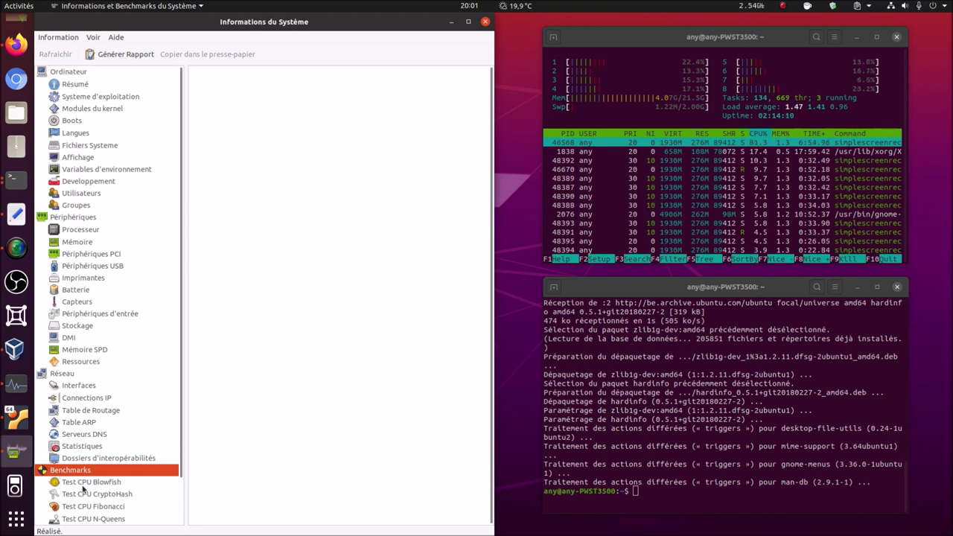
{"action": "left_click", "coordinate": [86, 486]}
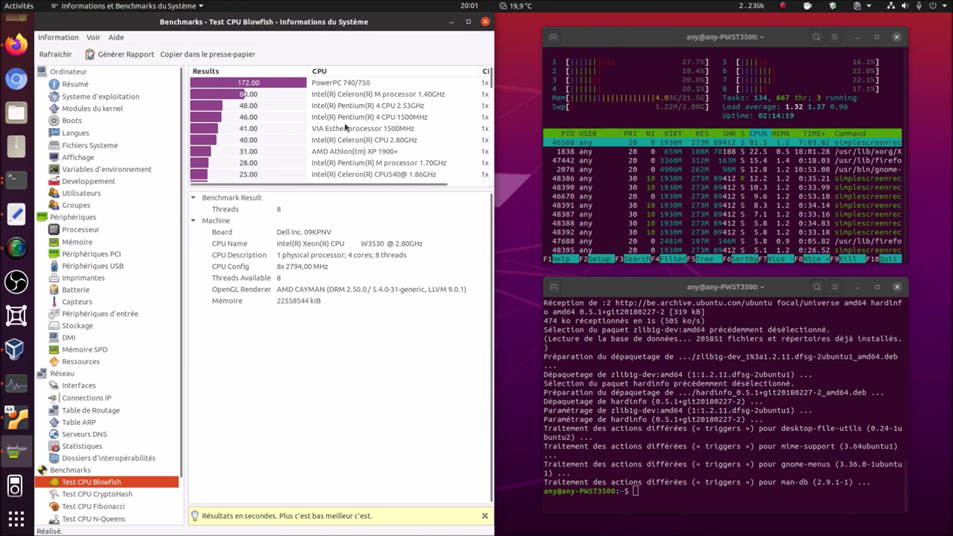
{"action": "scroll", "coordinate": [345, 128], "scroll_direction": "down", "scroll_amount": 10}
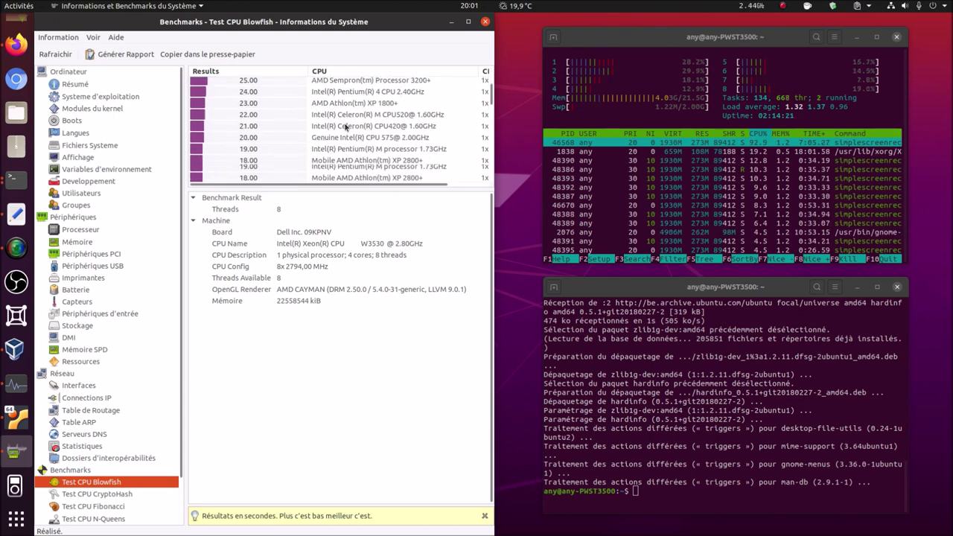
{"action": "scroll", "coordinate": [345, 128], "scroll_direction": "down", "scroll_amount": 5}
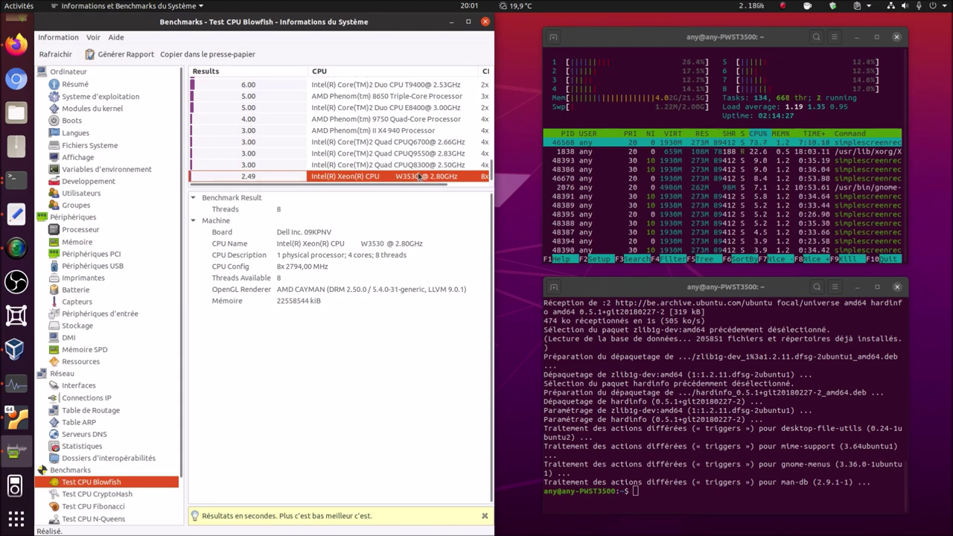
{"action": "scroll", "coordinate": [416, 173], "scroll_direction": "up", "scroll_amount": 5}
{"action": "scroll", "coordinate": [411, 168], "scroll_direction": "up", "scroll_amount": 4}
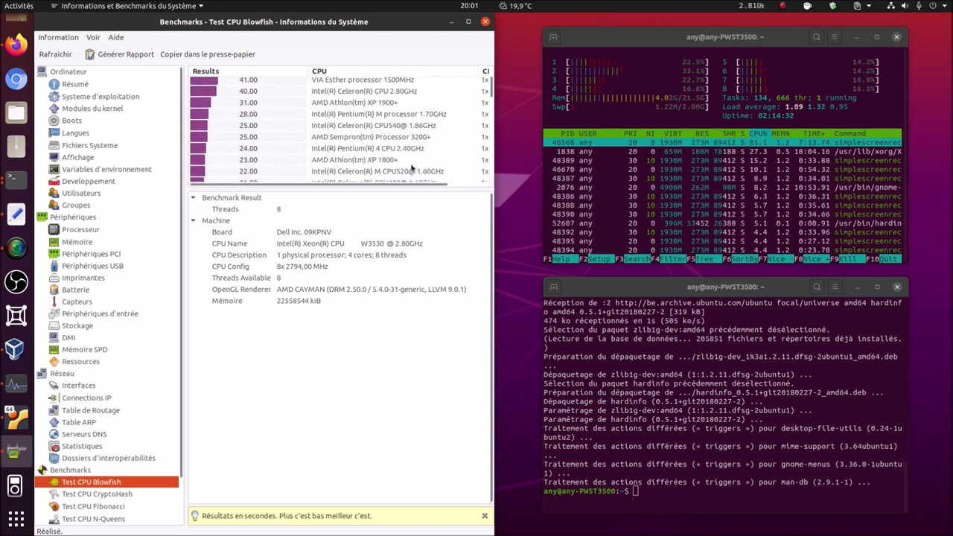
- Run the CPU CryptoHash benchmark, recheck the Blowfish results, then run CPU Fibonacci
{"action": "left_click", "coordinate": [85, 496]}
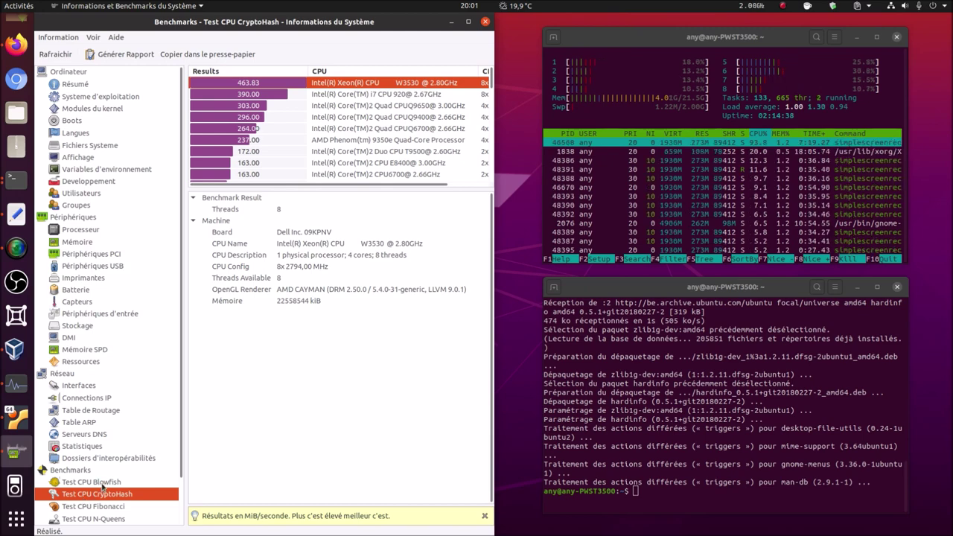
{"action": "left_click", "coordinate": [102, 485]}
{"action": "left_click", "coordinate": [82, 496]}
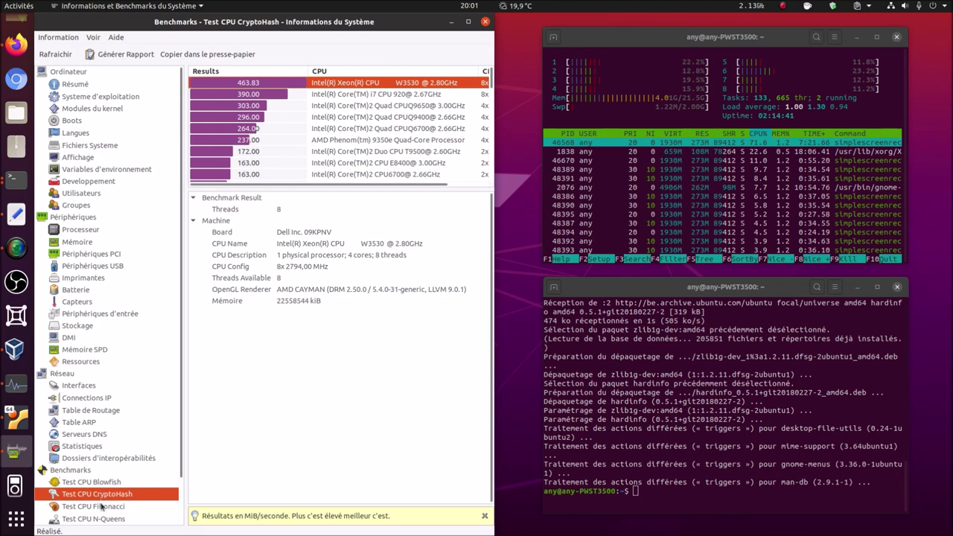
{"action": "left_click", "coordinate": [101, 506]}
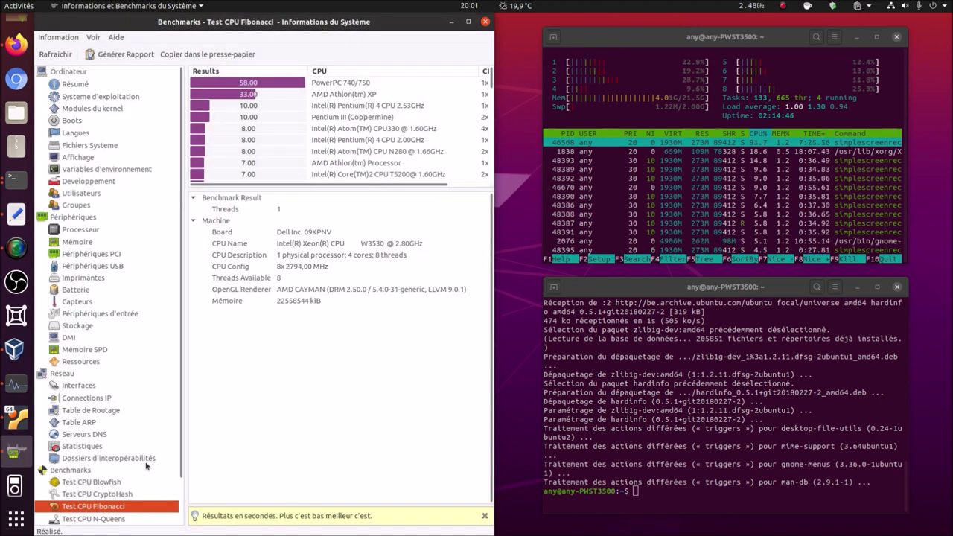
{"action": "scroll", "coordinate": [149, 467], "scroll_direction": "down", "scroll_amount": 1}
- Run the CPU N-Queens and CPU Zlib benchmarks, then close hardinfo
{"action": "left_click", "coordinate": [116, 472]}
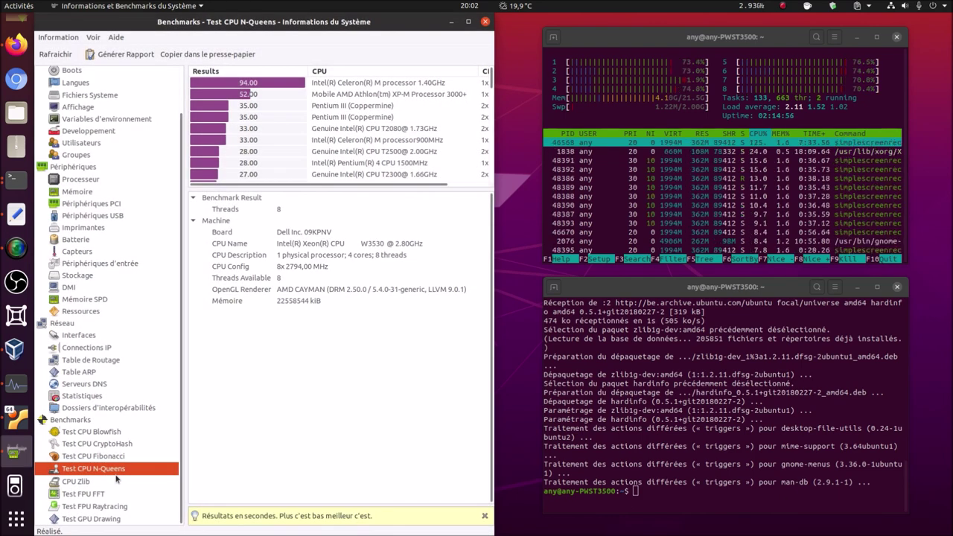
{"action": "scroll", "coordinate": [382, 111], "scroll_direction": "down", "scroll_amount": 10}
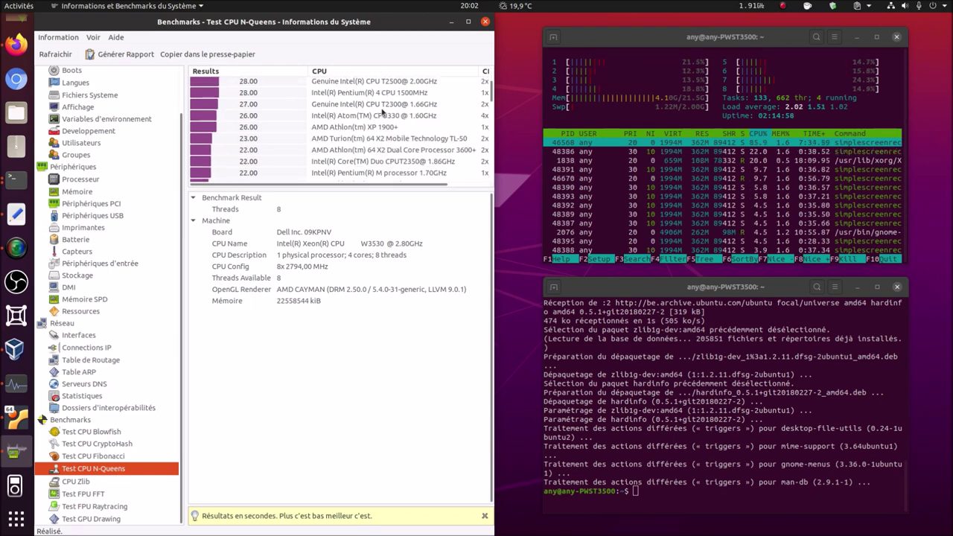
{"action": "scroll", "coordinate": [382, 112], "scroll_direction": "down", "scroll_amount": 5}
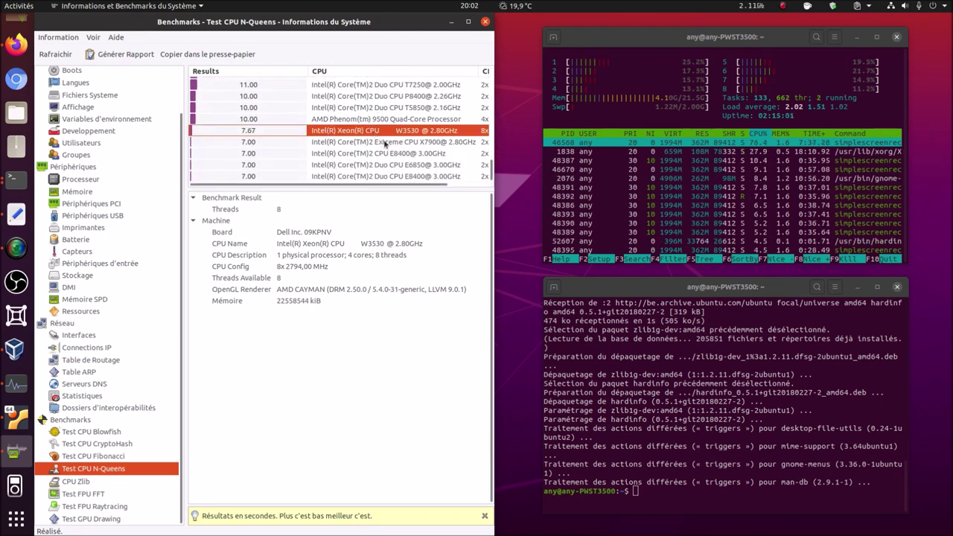
{"action": "scroll", "coordinate": [386, 146], "scroll_direction": "up", "scroll_amount": 3}
{"action": "scroll", "coordinate": [387, 146], "scroll_direction": "up", "scroll_amount": 12}
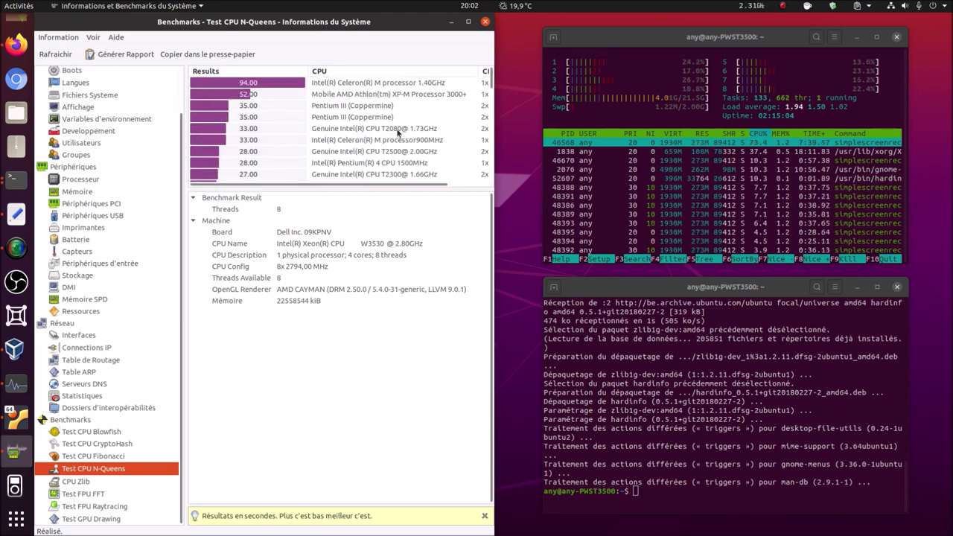
{"action": "left_click", "coordinate": [82, 485]}
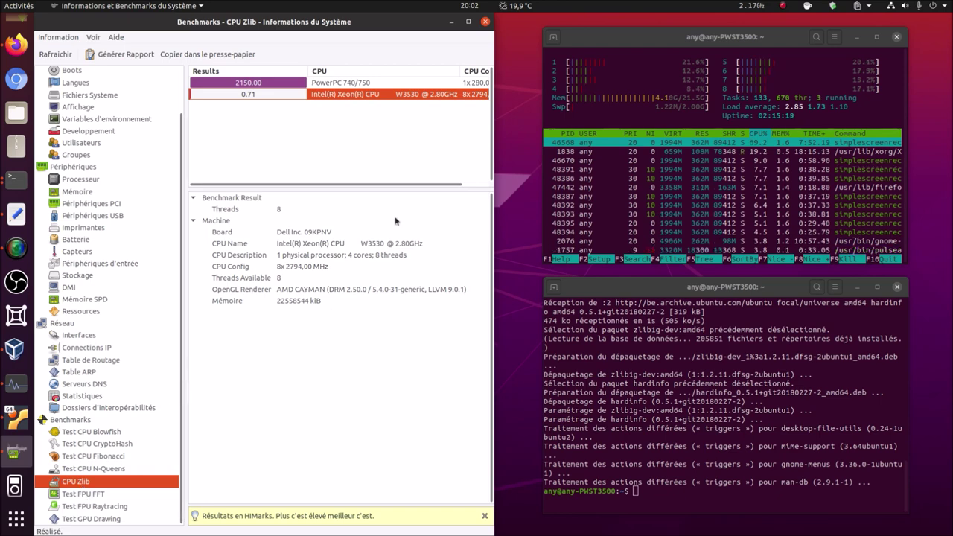
{"action": "left_click", "coordinate": [486, 22]}
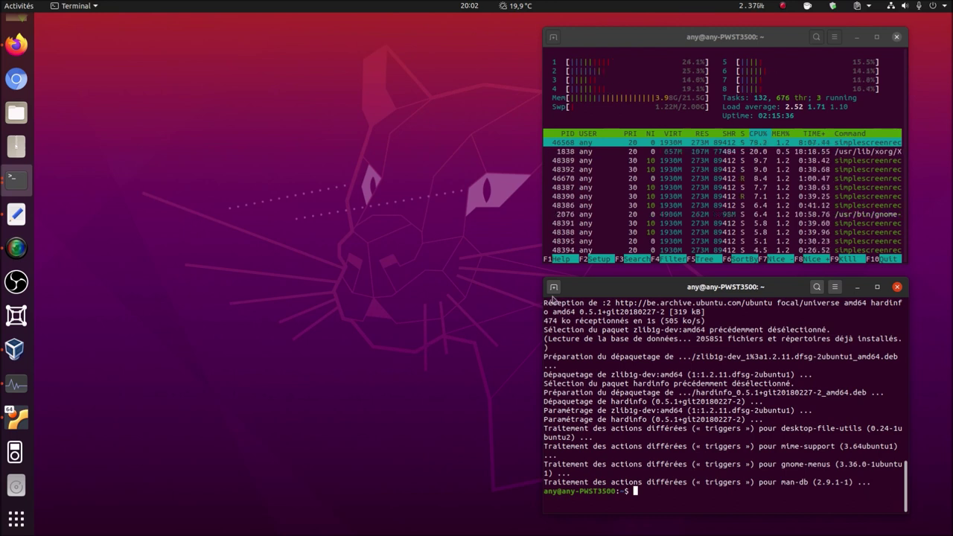
- Search the package archive with 'apt search sysbench', finding sysbench 1.0.18 for focal
{"action": "type", "text": "apt search"}
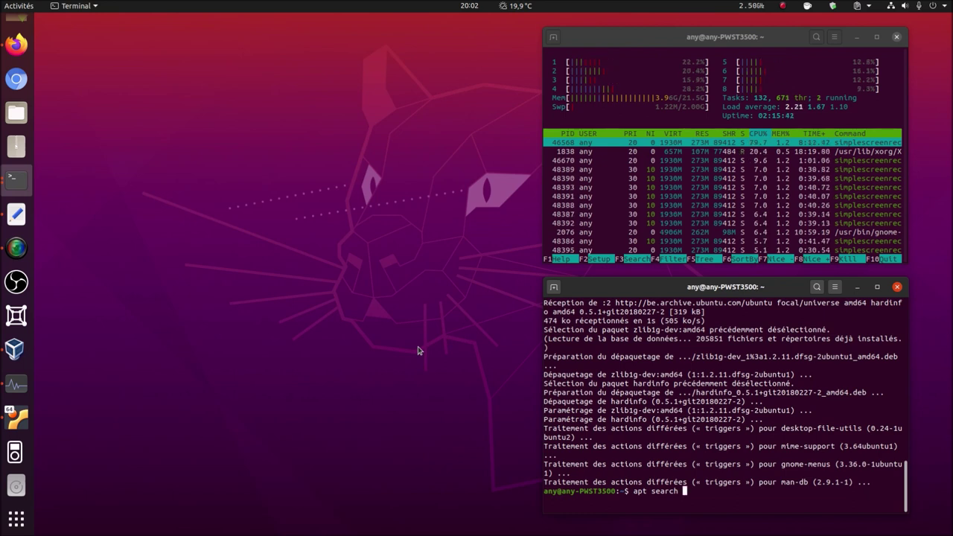
{"action": "type", "text": "sysbench"}
{"action": "key", "text": "Return"}
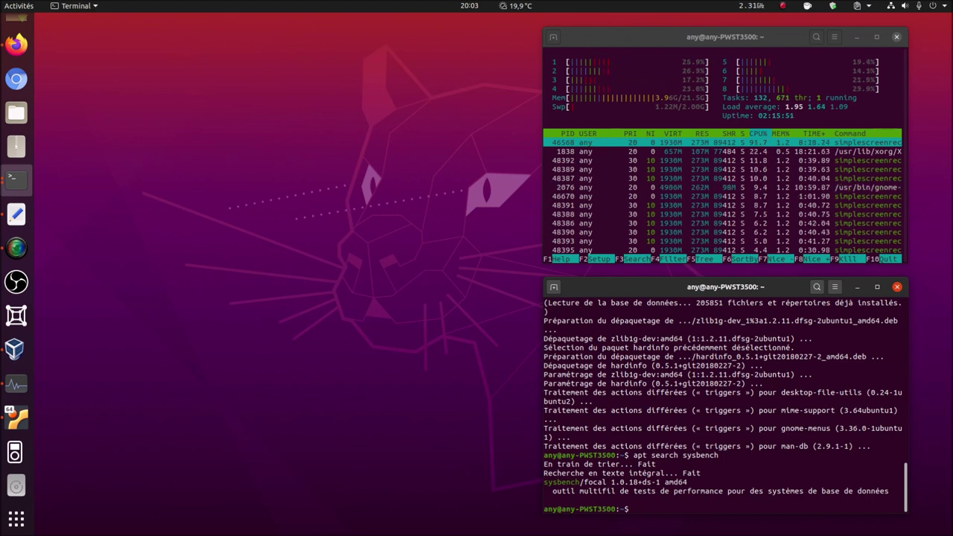
{"action": "key", "text": "alt+Tab"}
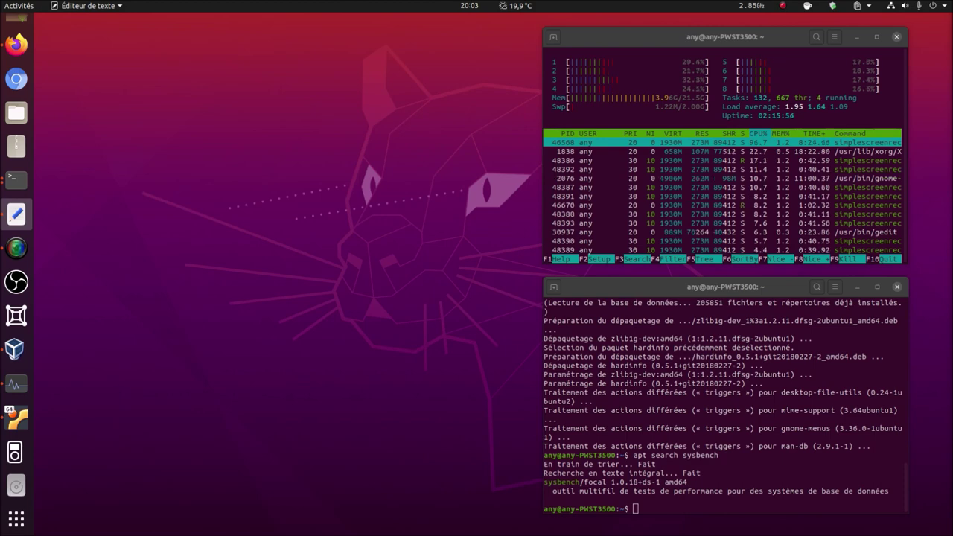
- Paste the copied link to load the lpereira/hardinfo GitHub repository in a new Firefox tab, and skim its README
{"action": "left_click", "coordinate": [19, 60]}
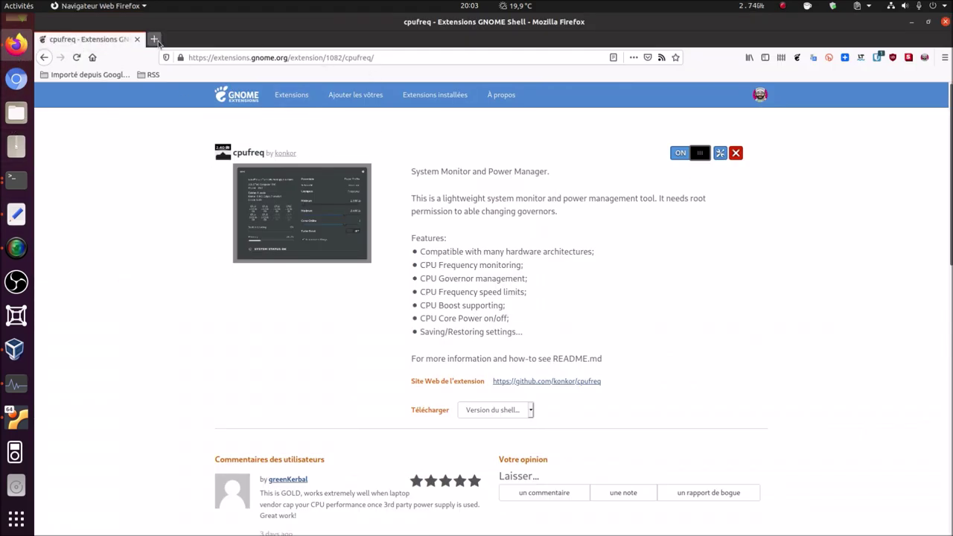
{"action": "left_click", "coordinate": [153, 39]}
{"action": "left_click", "coordinate": [260, 57]}
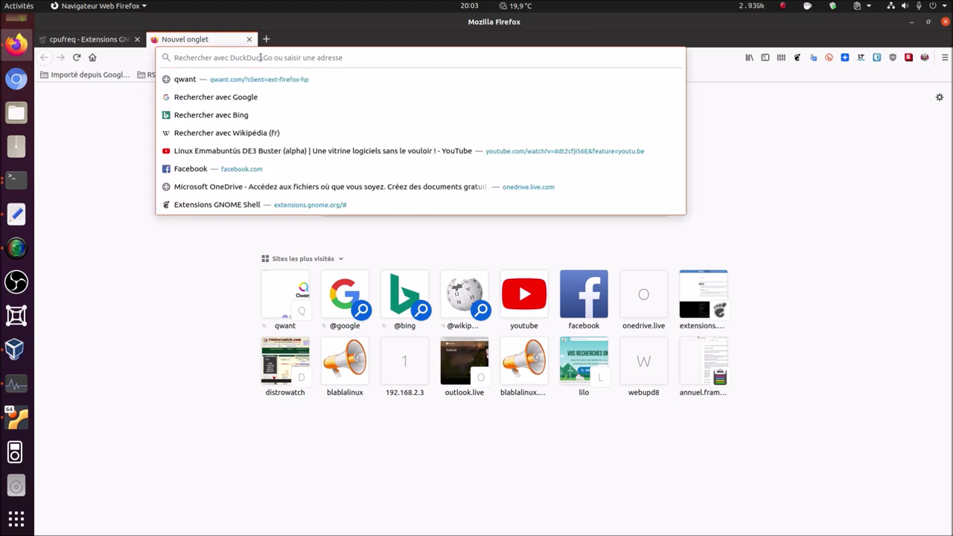
{"action": "right_click", "coordinate": [261, 57]}
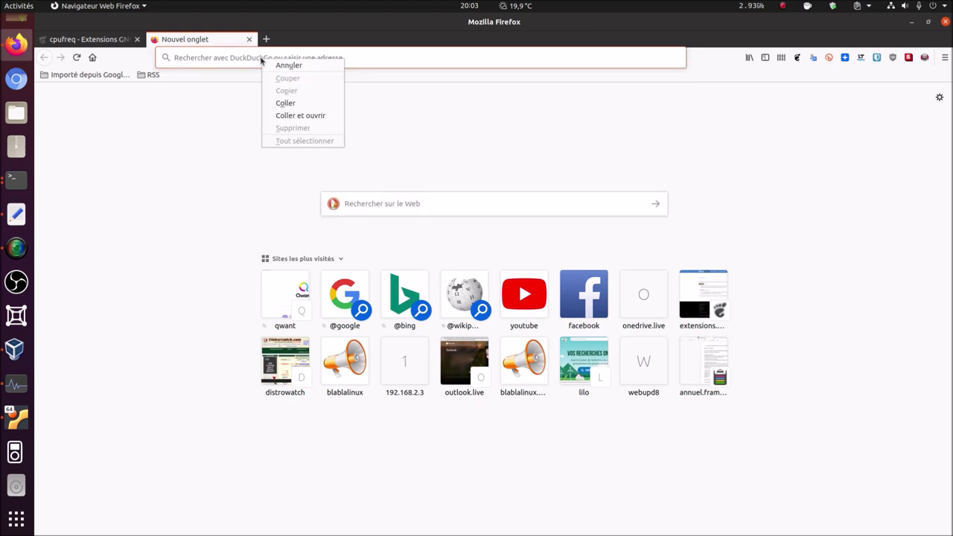
{"action": "left_click", "coordinate": [297, 116]}
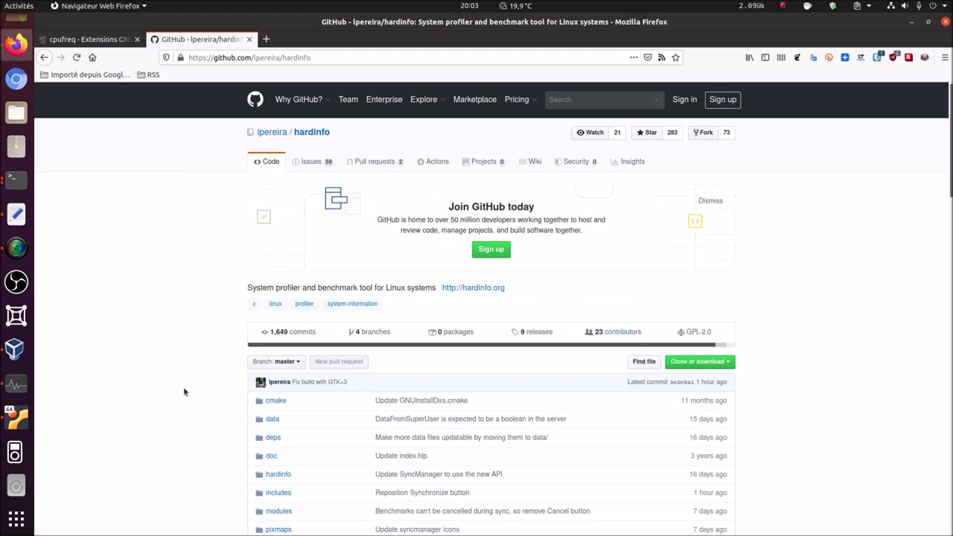
{"action": "scroll", "coordinate": [176, 383], "scroll_direction": "down", "scroll_amount": 6}
{"action": "scroll", "coordinate": [177, 387], "scroll_direction": "down", "scroll_amount": 6}
{"action": "scroll", "coordinate": [178, 385], "scroll_direction": "down", "scroll_amount": 5}
{"action": "scroll", "coordinate": [325, 304], "scroll_direction": "up", "scroll_amount": 18}
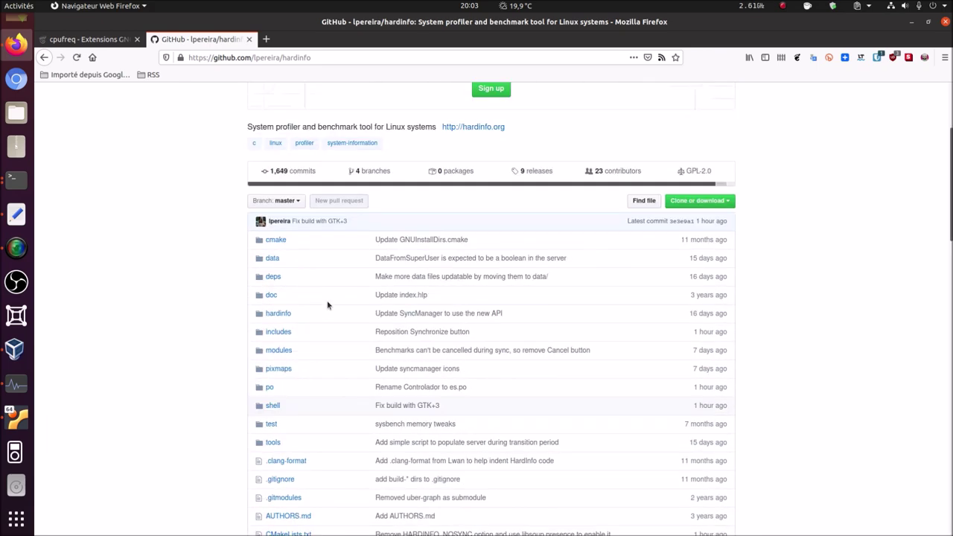
{"action": "scroll", "coordinate": [327, 304], "scroll_direction": "up", "scroll_amount": 2}
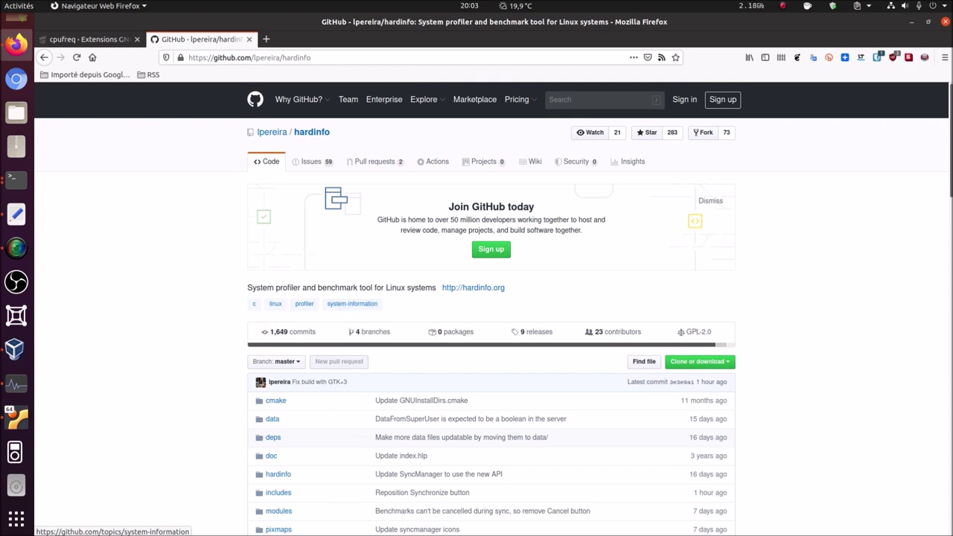
{"action": "key", "text": "alt+Tab"}
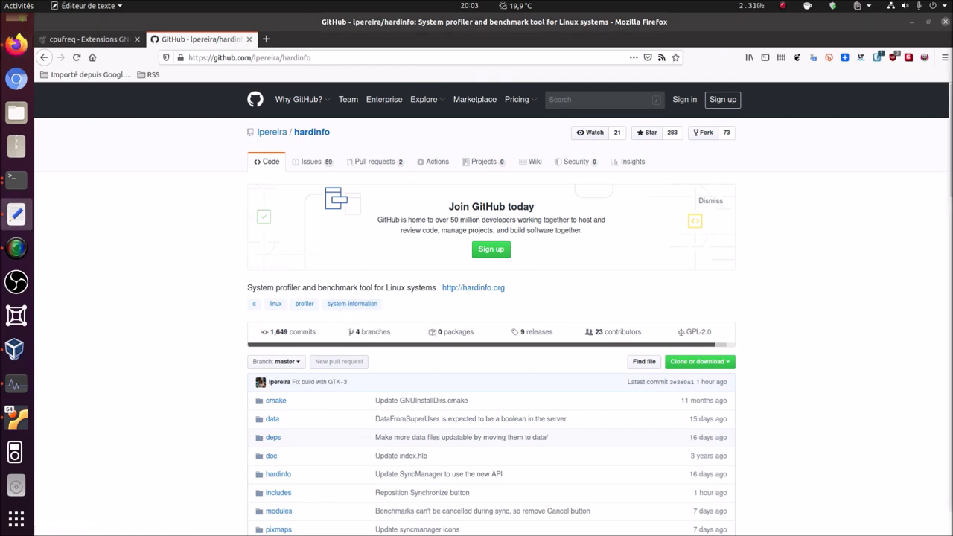
- Load the akopytov/sysbench GitHub page in another tab, review its Linux install steps, then minimize Firefox
{"action": "left_click", "coordinate": [267, 38]}
{"action": "right_click", "coordinate": [283, 58]}
{"action": "left_click", "coordinate": [316, 114]}
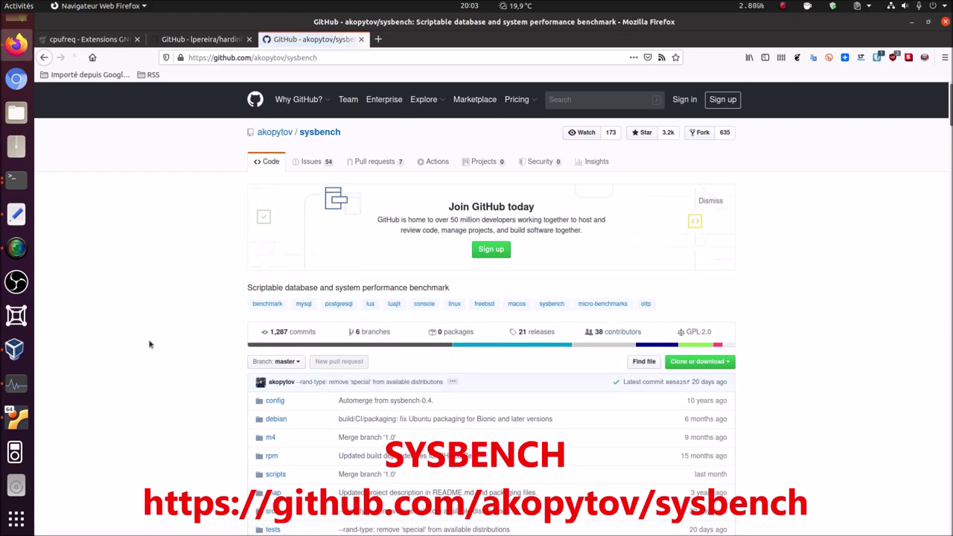
{"action": "scroll", "coordinate": [153, 344], "scroll_direction": "down", "scroll_amount": 5}
{"action": "scroll", "coordinate": [159, 350], "scroll_direction": "down", "scroll_amount": 12}
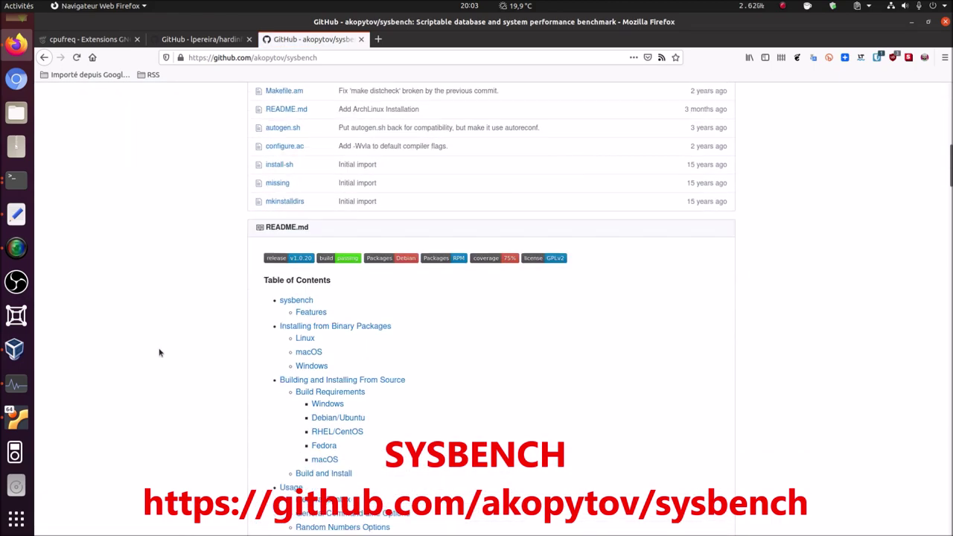
{"action": "scroll", "coordinate": [159, 352], "scroll_direction": "down", "scroll_amount": 10}
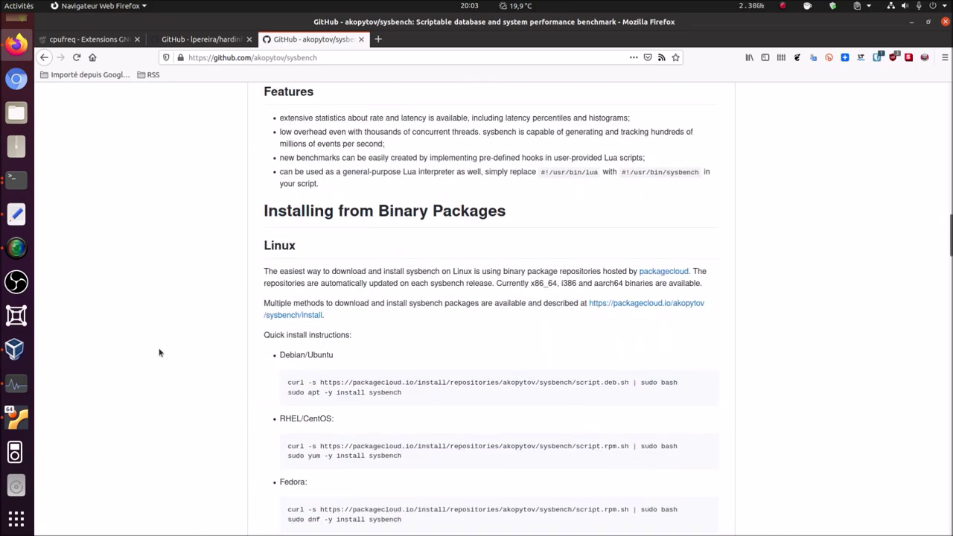
{"action": "scroll", "coordinate": [152, 352], "scroll_direction": "up", "scroll_amount": 12}
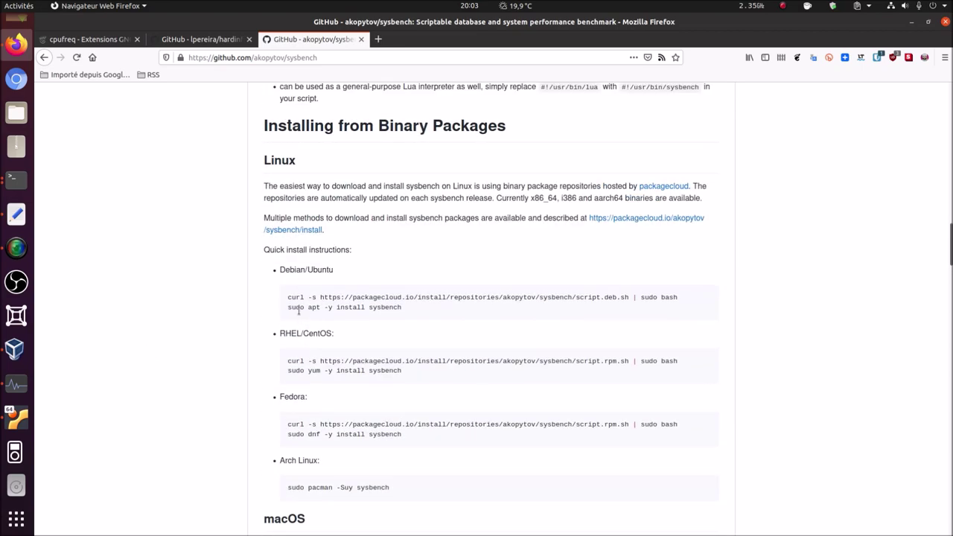
{"action": "scroll", "coordinate": [309, 308], "scroll_direction": "up", "scroll_amount": 15}
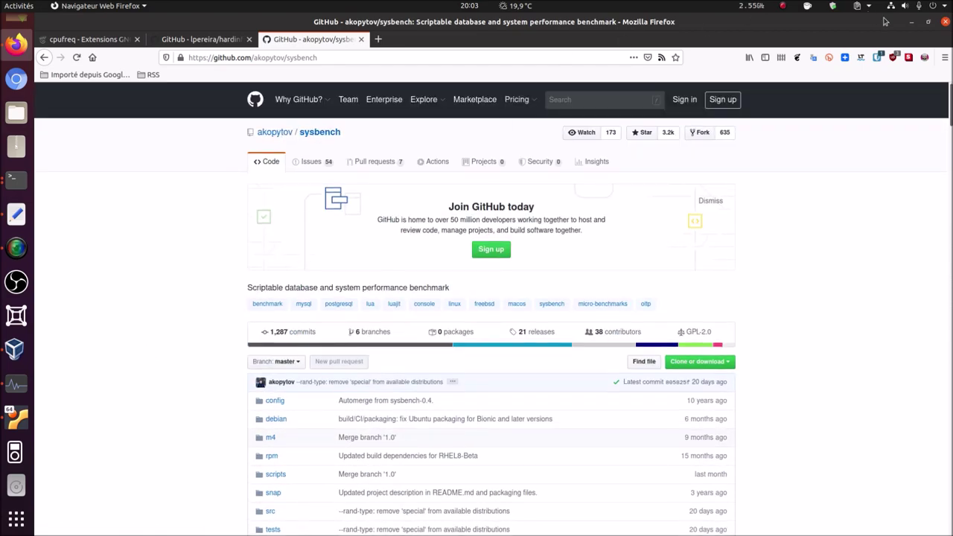
{"action": "left_click", "coordinate": [912, 22]}
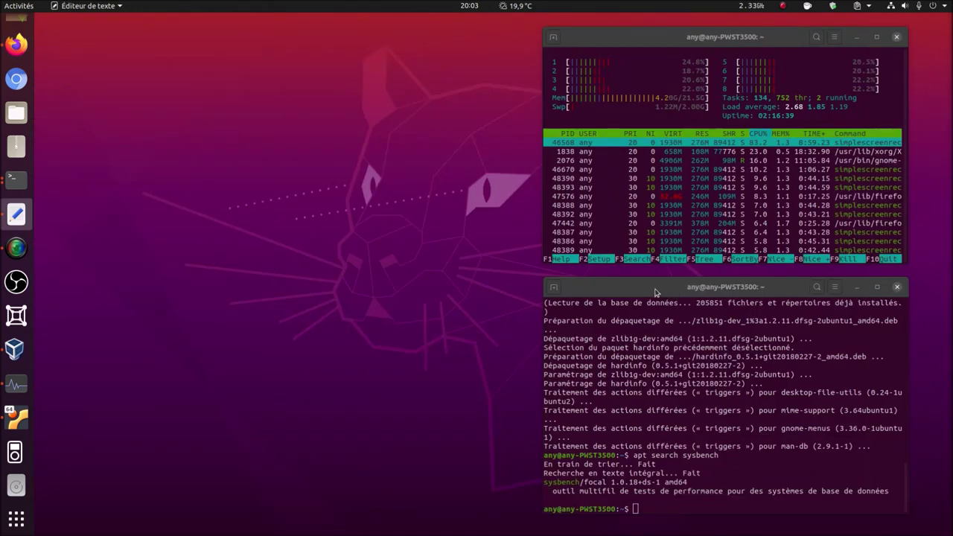
- Install sysbench with 'sudo apt install sysbench', confirming with 'o'
{"action": "left_click", "coordinate": [657, 292]}
{"action": "type", "text": "sudo"}
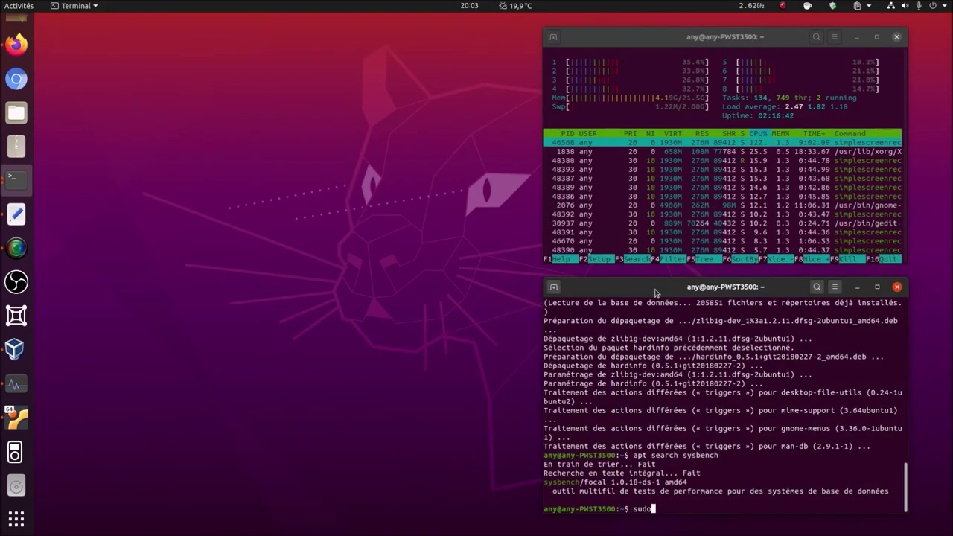
{"action": "type", "text": " apt insta"}
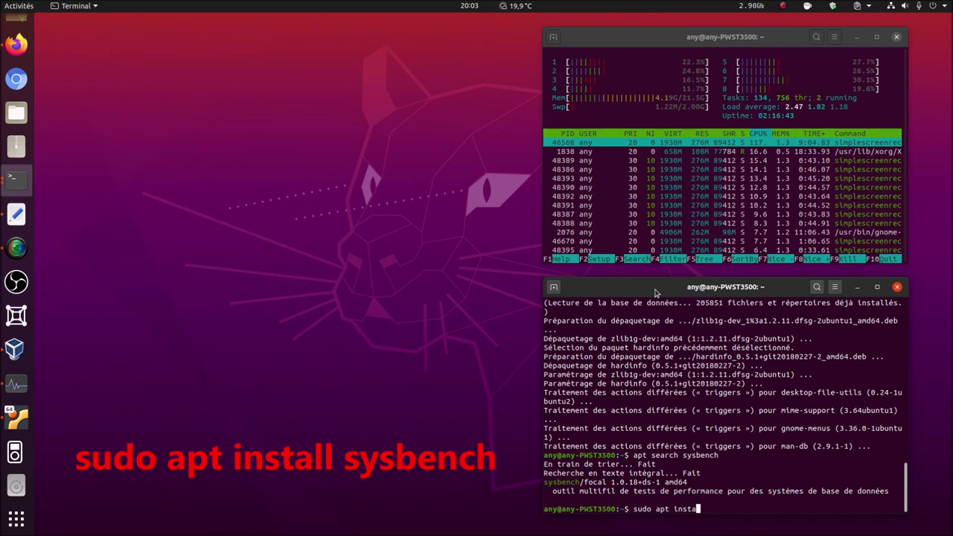
{"action": "type", "text": "ll sy"}
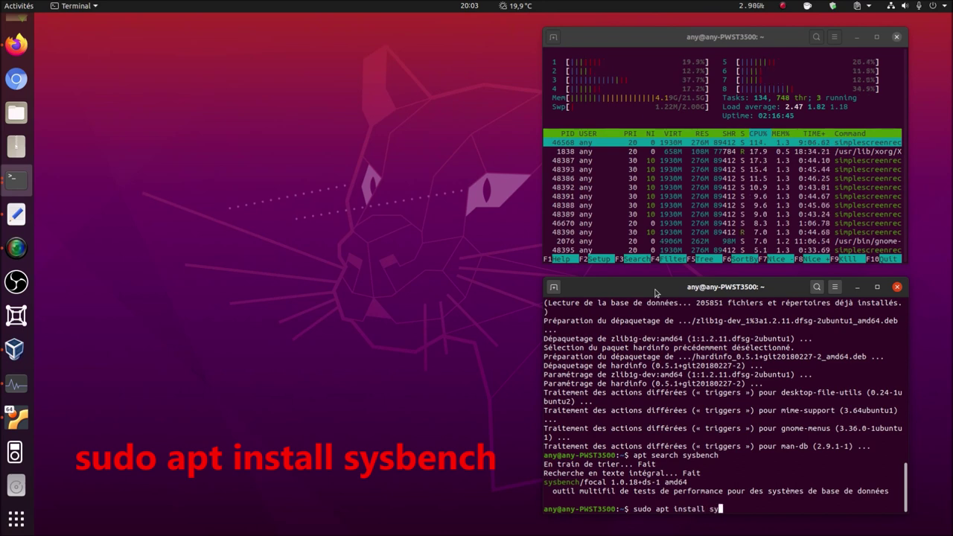
{"action": "type", "text": "sbench"}
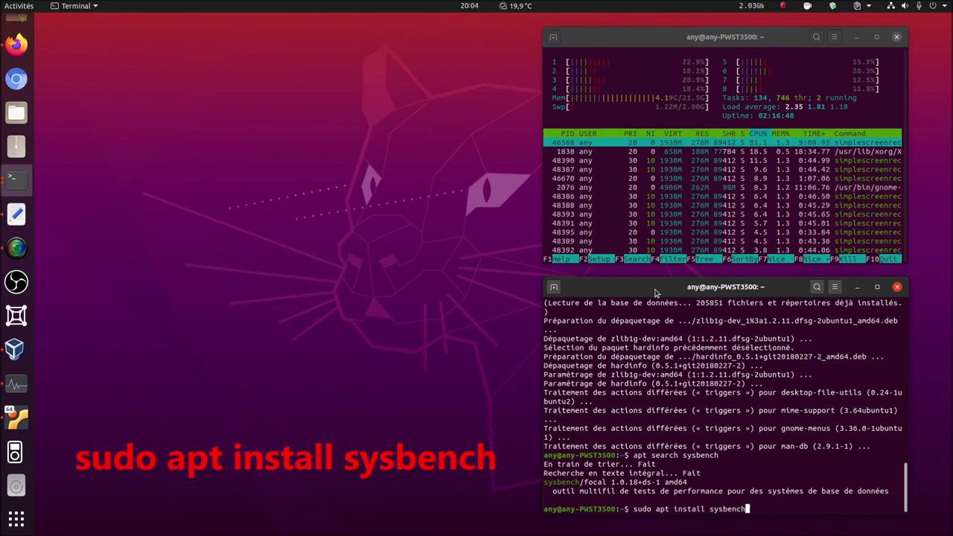
{"action": "key", "text": "Return"}
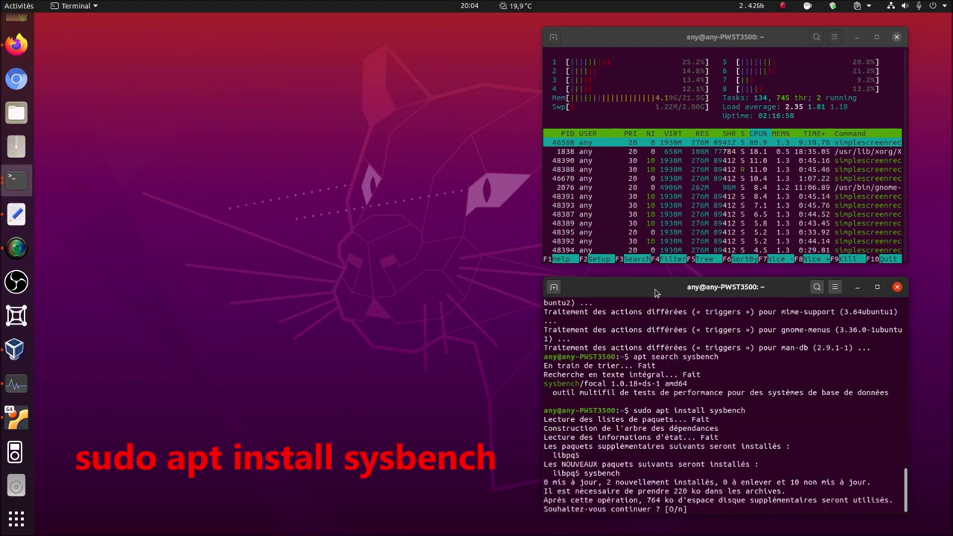
{"action": "type", "text": "o"}
{"action": "key", "text": "Return"}
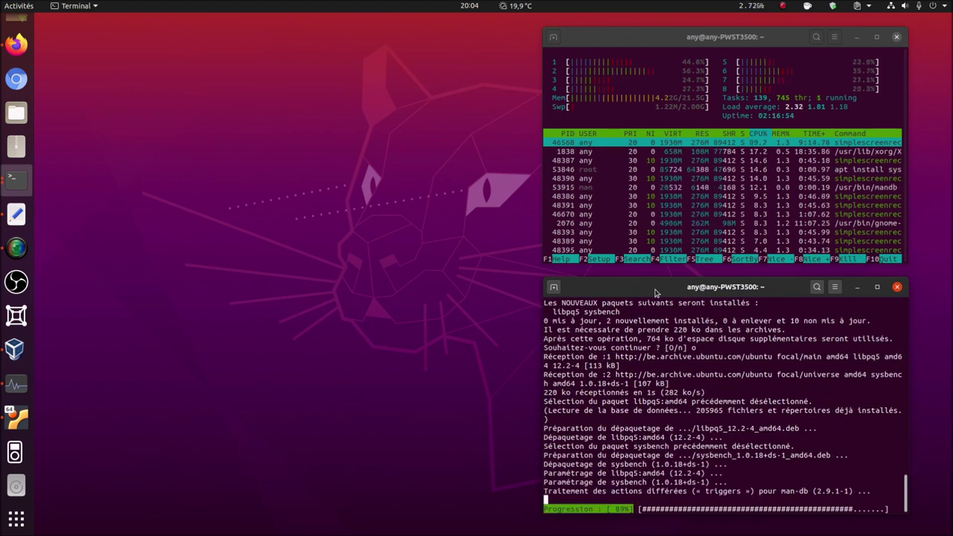
- Snap the terminal to the left half and put htop on the right half
{"action": "left_click_drag", "start_coordinate": [655, 292], "coordinate": [4, 313]}
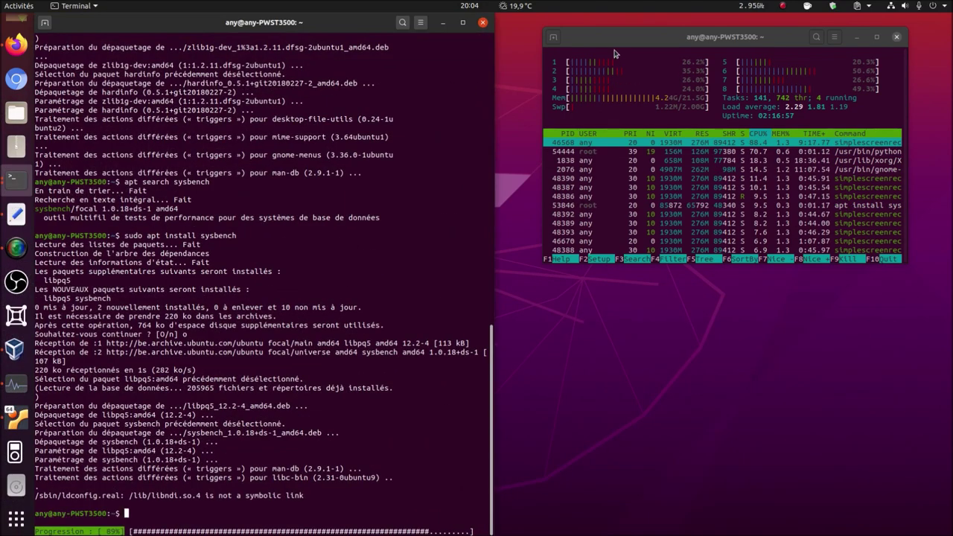
{"action": "key", "text": "super+h"}
{"action": "mouse_move", "coordinate": [952, 258]}
{"action": "left_mouse_down"}
{"action": "mouse_move", "coordinate": [656, 257]}
{"action": "mouse_move", "coordinate": [952, 257]}
{"action": "left_mouse_up"}
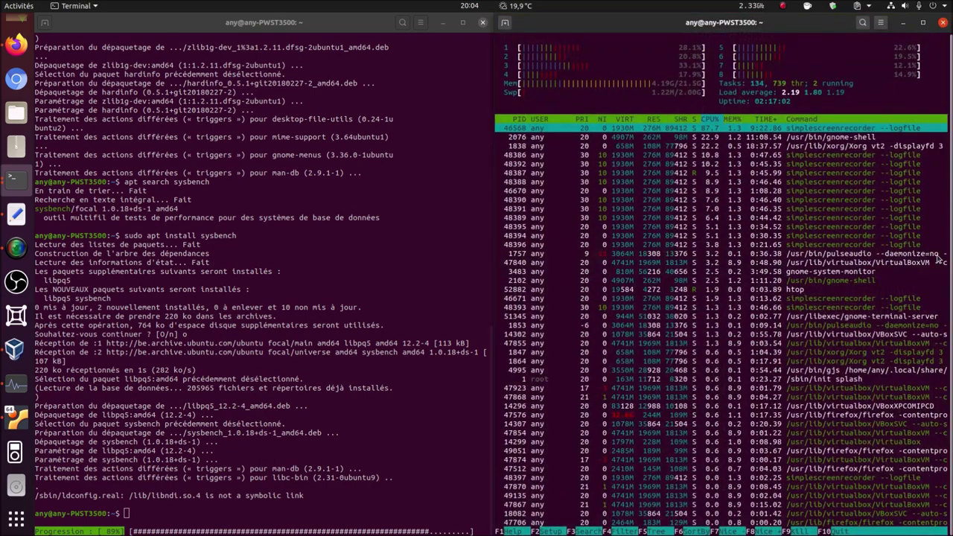
{"action": "left_click", "coordinate": [230, 517]}
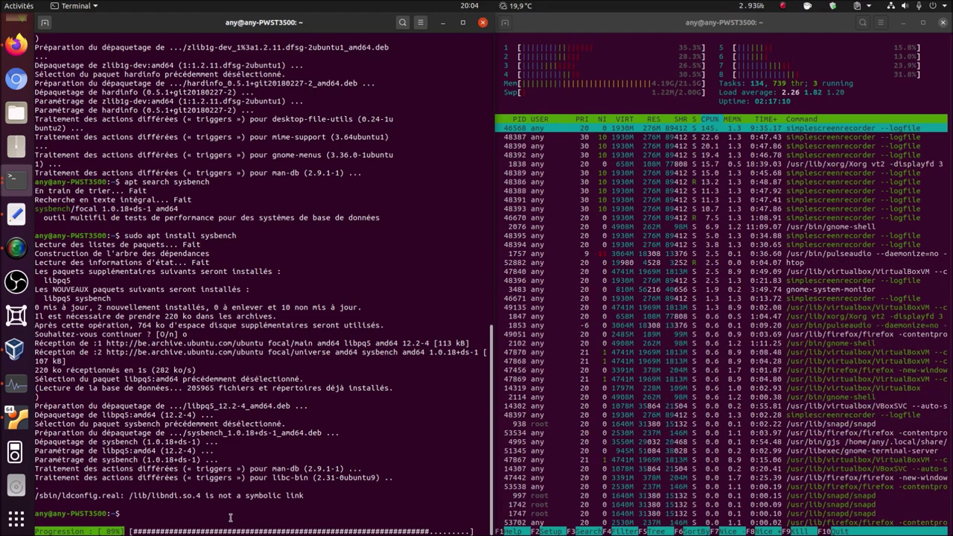
- Run 'sysbench --test=cpu run', getting 888.44 events per second over about 10 seconds
{"action": "type", "text": "sy"}
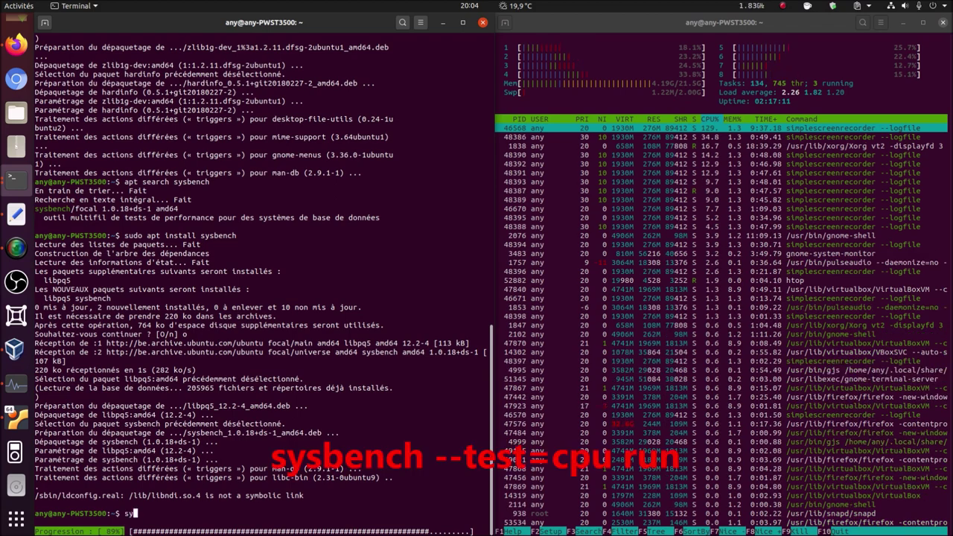
{"action": "type", "text": "sbench"}
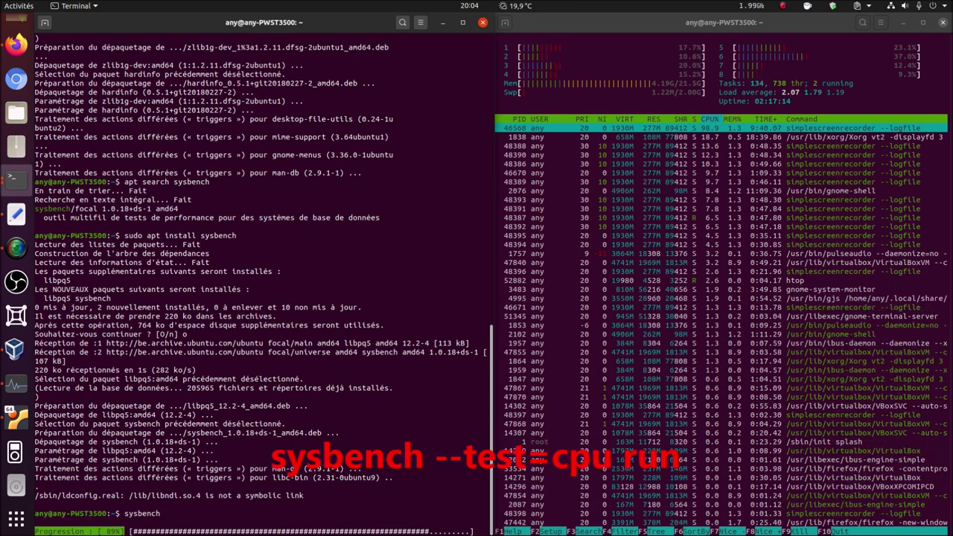
{"action": "type", "text": " --"}
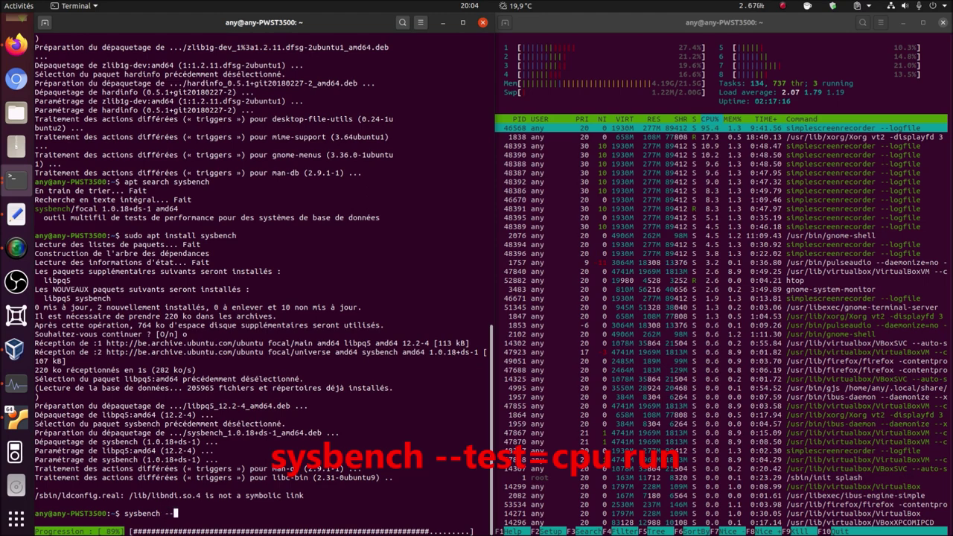
{"action": "type", "text": "test"}
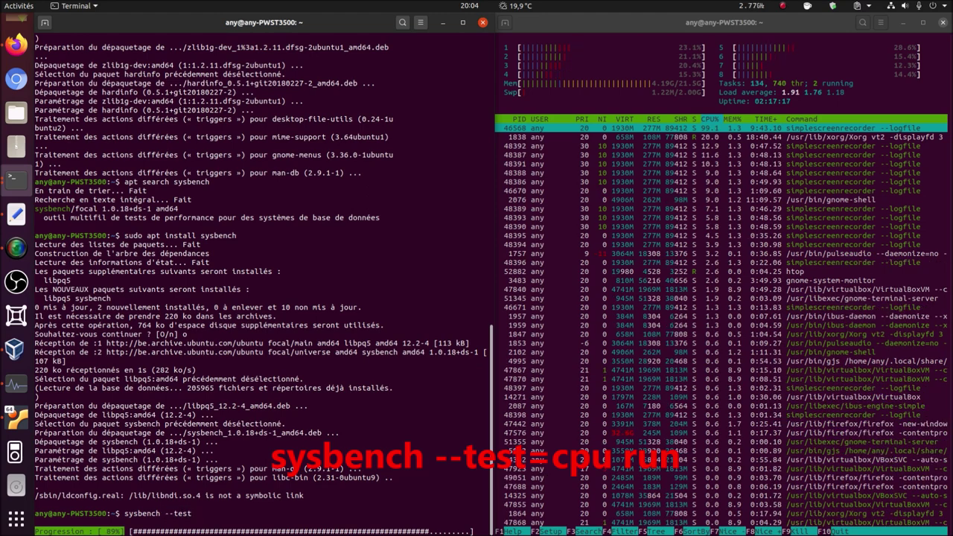
{"action": "type", "text": "=cpu"}
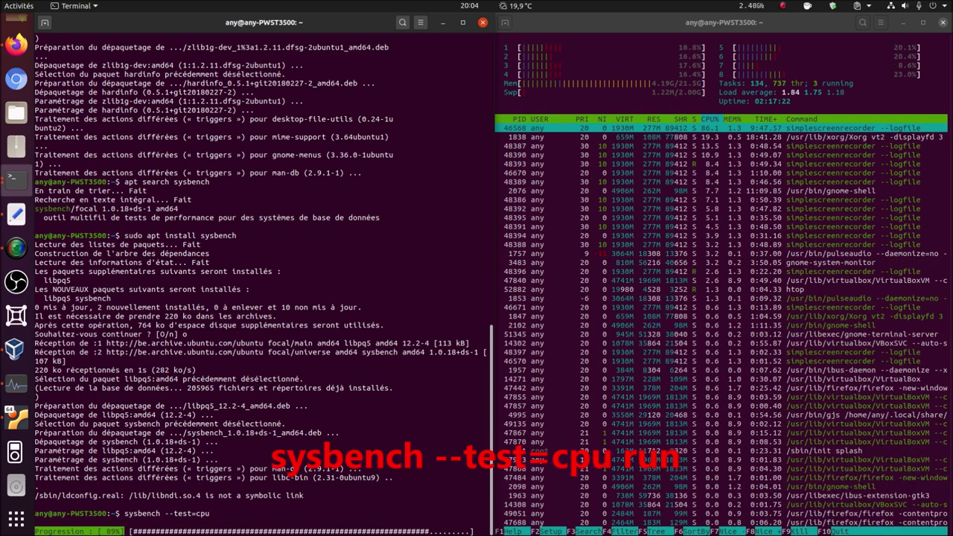
{"action": "type", "text": " run"}
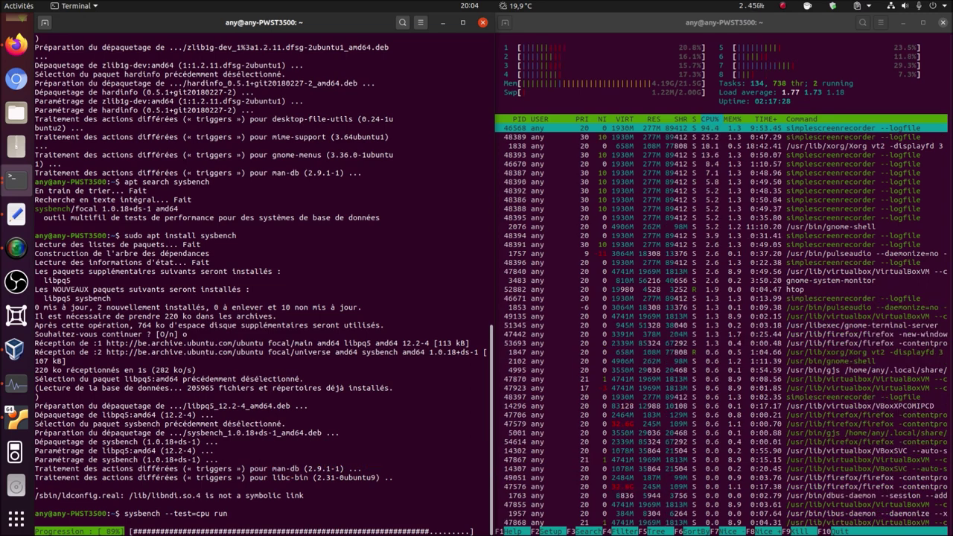
{"action": "key", "text": "Return"}
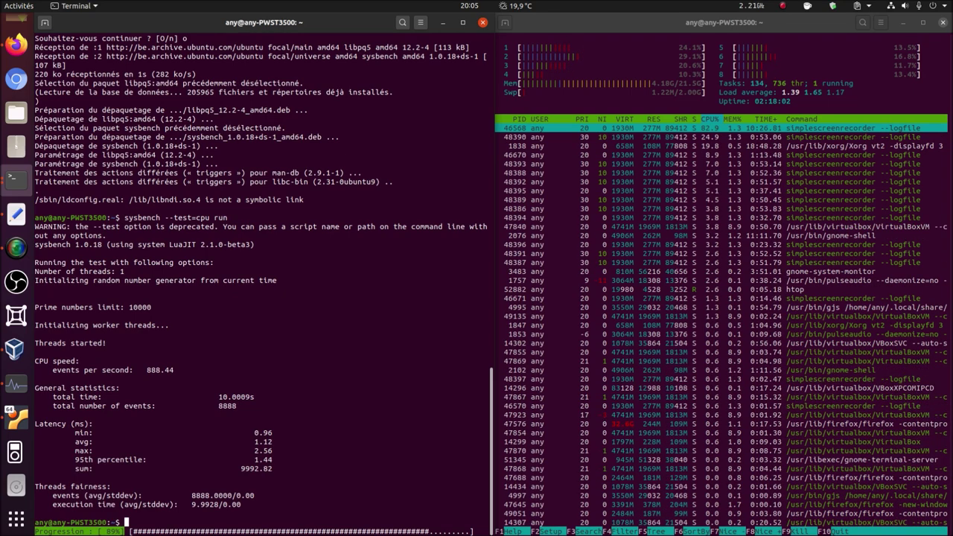
- Edit the previous command into 'sysbench cpu --threads=2 run' and run it with 2 threads
{"action": "key", "text": "Up"}
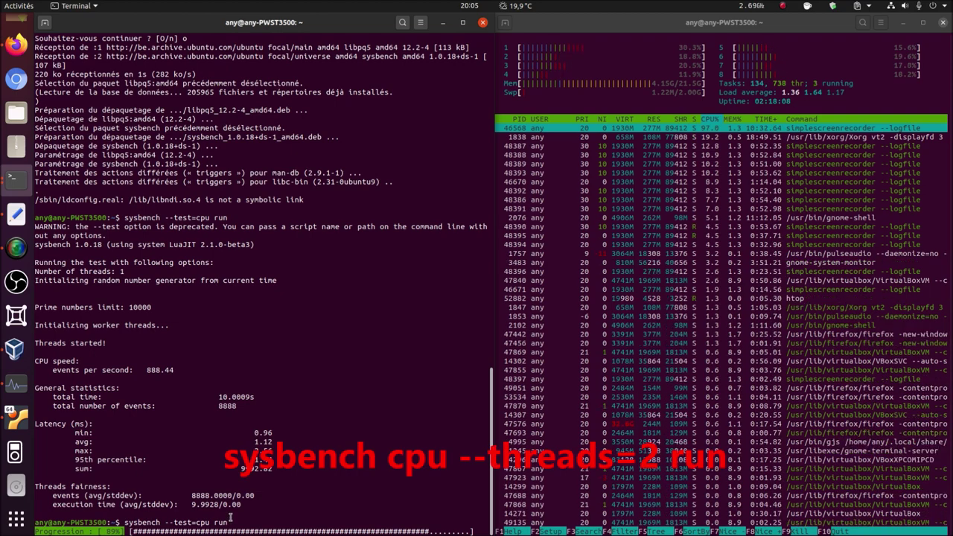
{"action": "key", "text": "BackSpace"}
{"action": "key", "text": "BackSpace"}
{"action": "key", "text": "BackSpace"}
{"action": "key", "text": "BackSpace"}
{"action": "key", "text": "BackSpace"}
{"action": "key", "text": "BackSpace"}
{"action": "key", "text": "BackSpace"}
{"action": "key", "text": "BackSpace"}
{"action": "key", "text": "BackSpace"}
{"action": "key", "text": "BackSpace"}
{"action": "key", "text": "BackSpace"}
{"action": "key", "text": "BackSpace"}
{"action": "key", "text": "BackSpace"}
{"action": "key", "text": "BackSpace"}
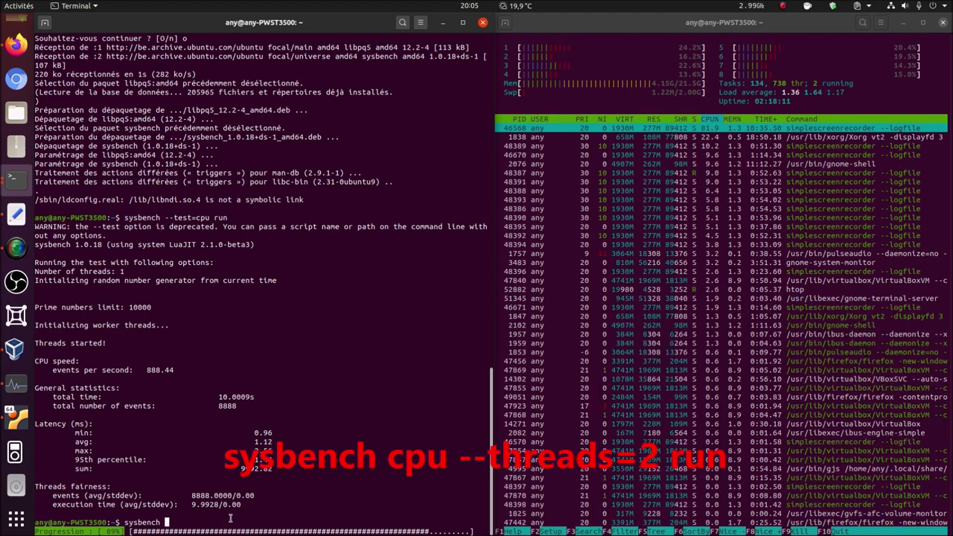
{"action": "type", "text": "cpu "}
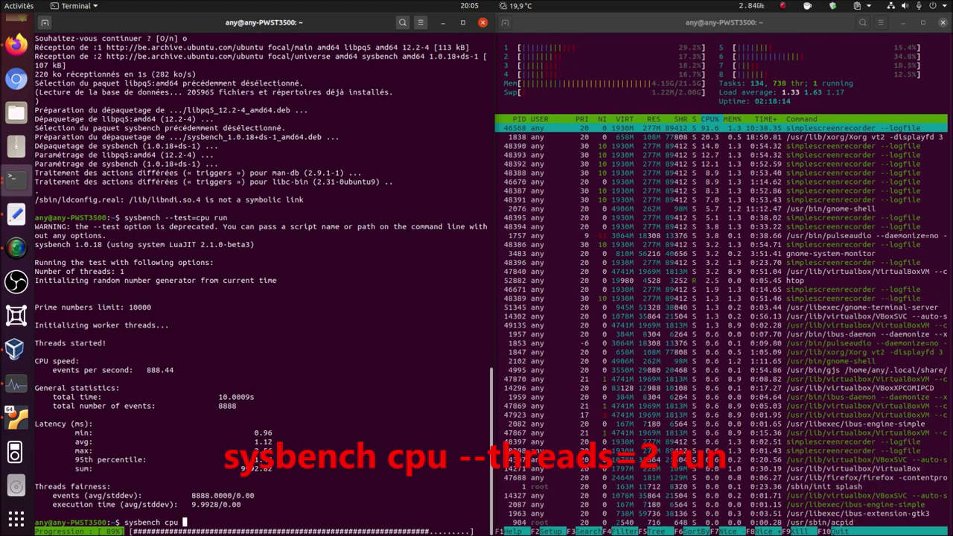
{"action": "type", "text": "--t"}
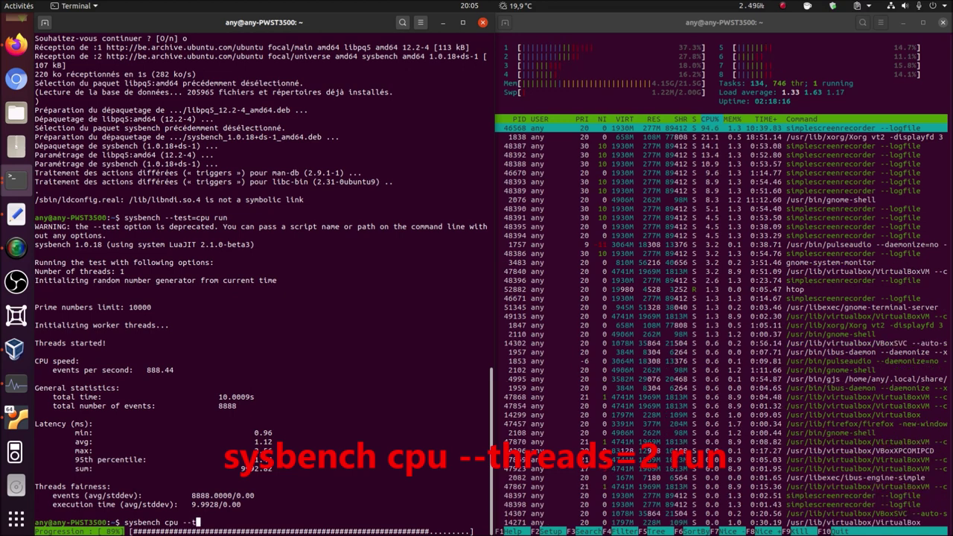
{"action": "type", "text": "hre"}
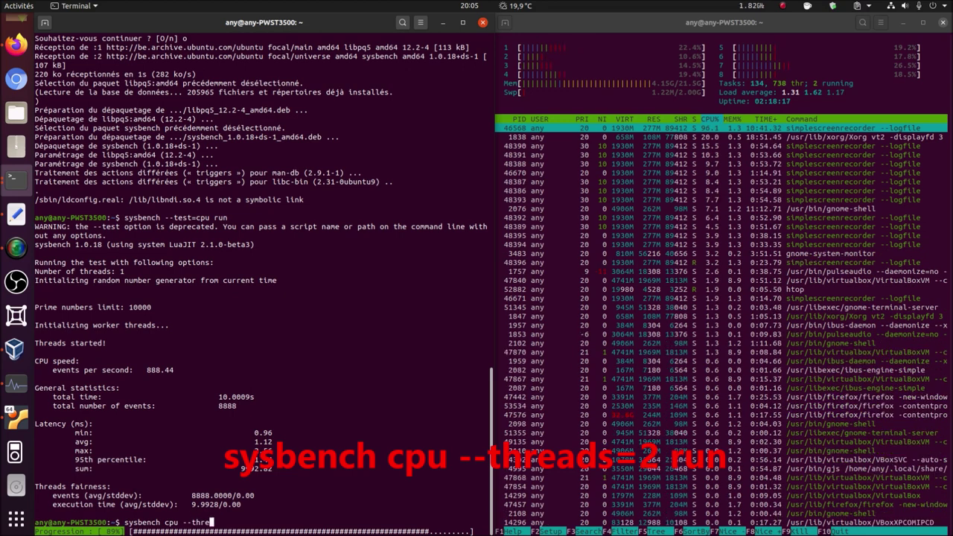
{"action": "type", "text": "ads"}
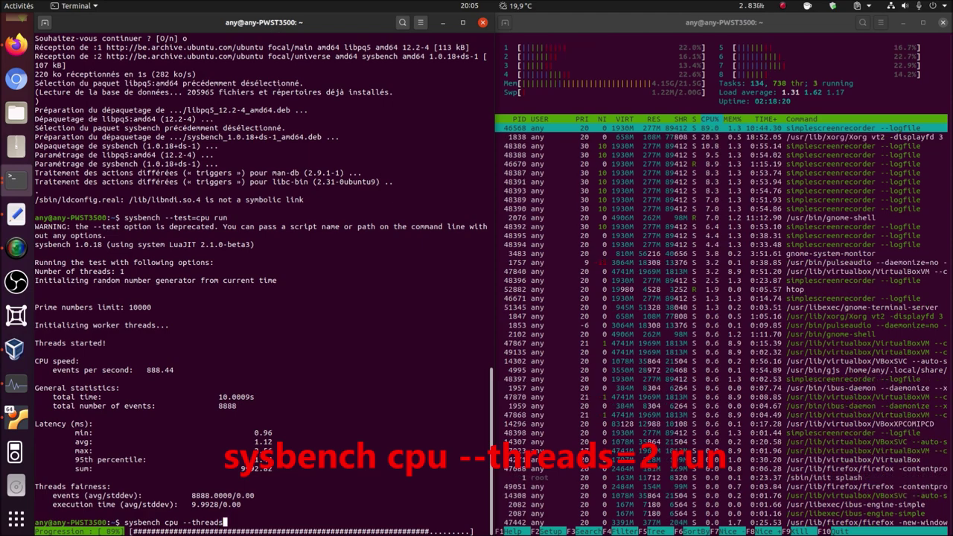
{"action": "type", "text": "=2"}
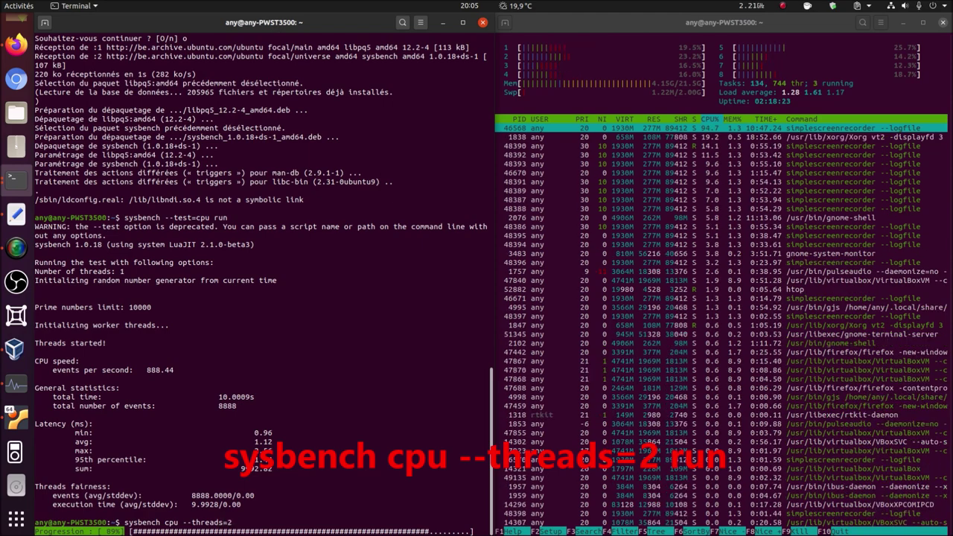
{"action": "type", "text": " run"}
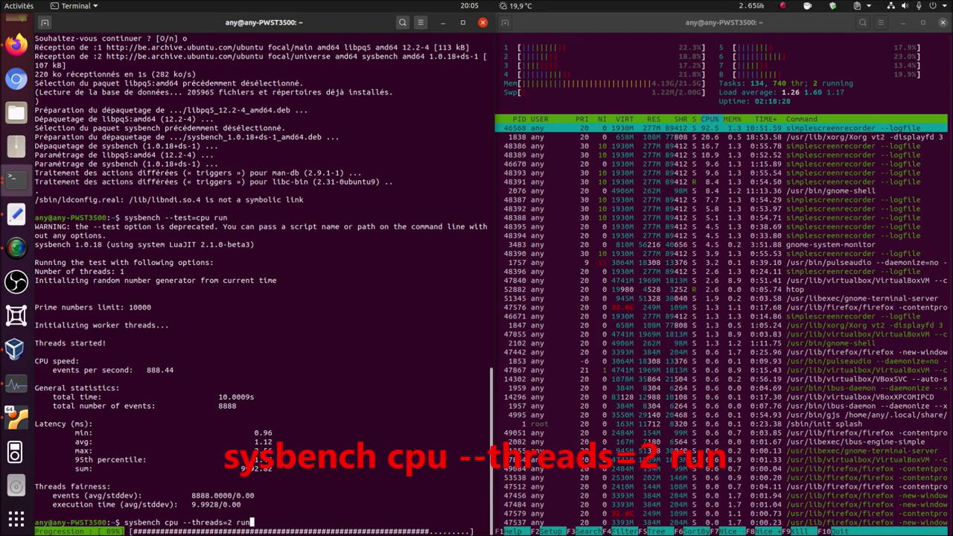
{"action": "key", "text": "Return"}
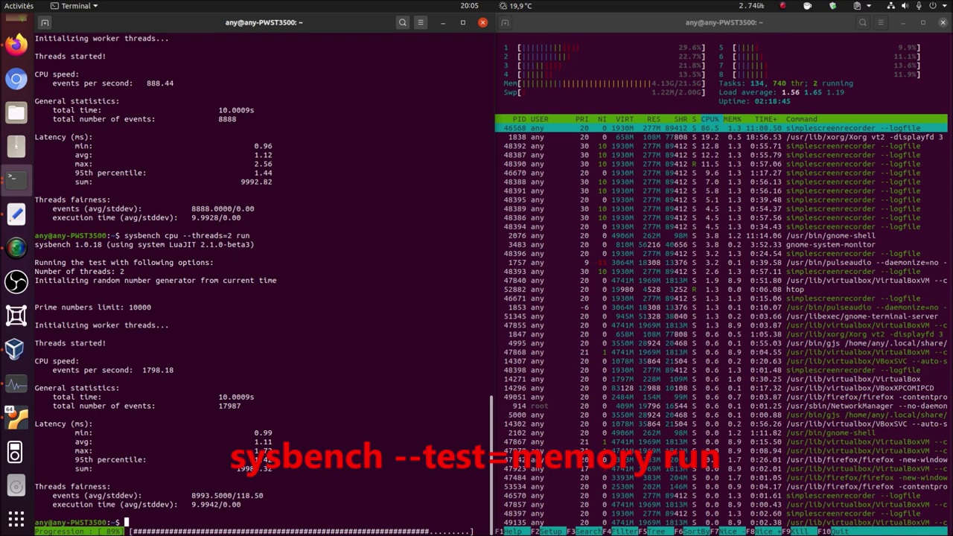
- Rerun sysbench as '--test=memory run', transferring 38644 MiB at about 3863 MiB/sec
{"action": "key", "text": "Up"}
{"action": "key", "text": "Up"}
{"action": "key", "text": "Up"}
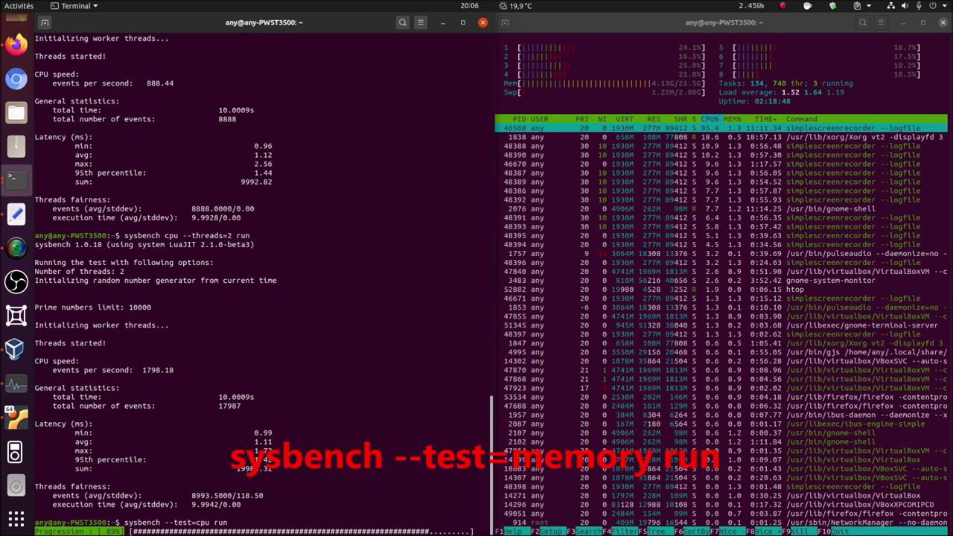
{"action": "key", "text": "BackSpace"}
{"action": "key", "text": "BackSpace"}
{"action": "key", "text": "BackSpace"}
{"action": "key", "text": "BackSpace"}
{"action": "key", "text": "BackSpace"}
{"action": "key", "text": "BackSpace"}
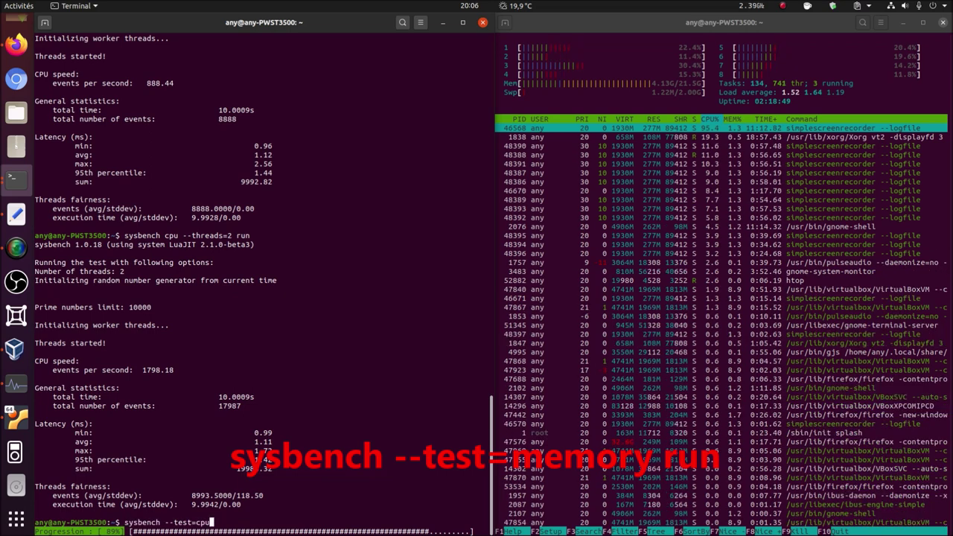
{"action": "key", "text": "BackSpace"}
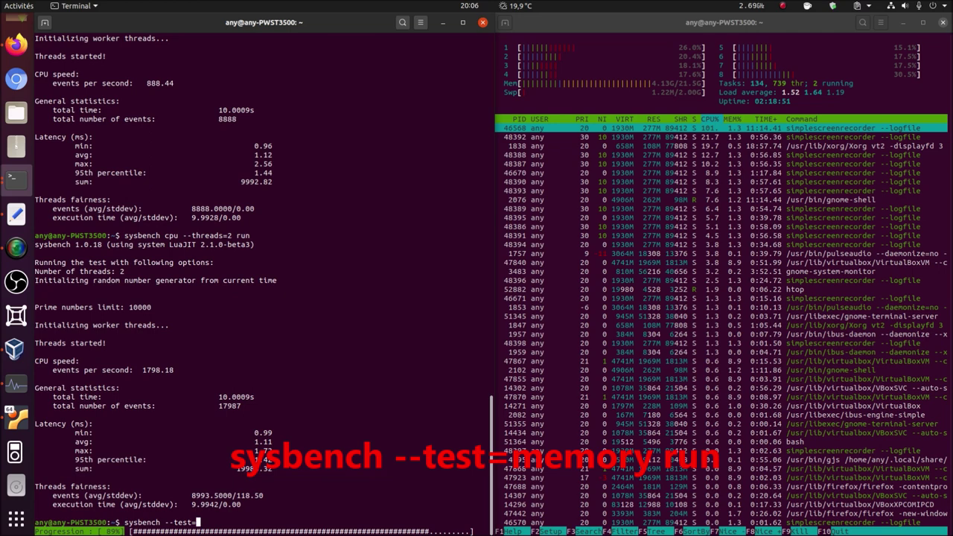
{"action": "type", "text": "memory run"}
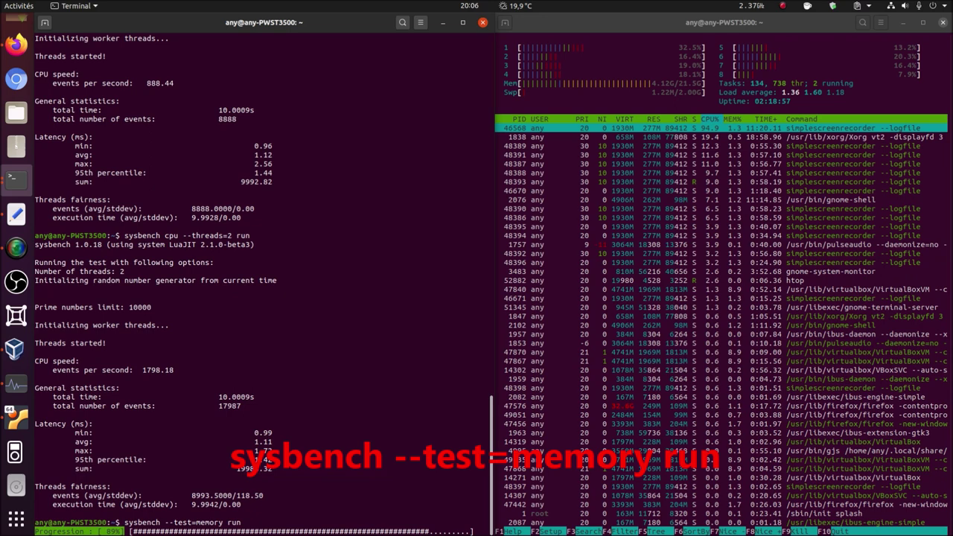
{"action": "key", "text": "Return"}
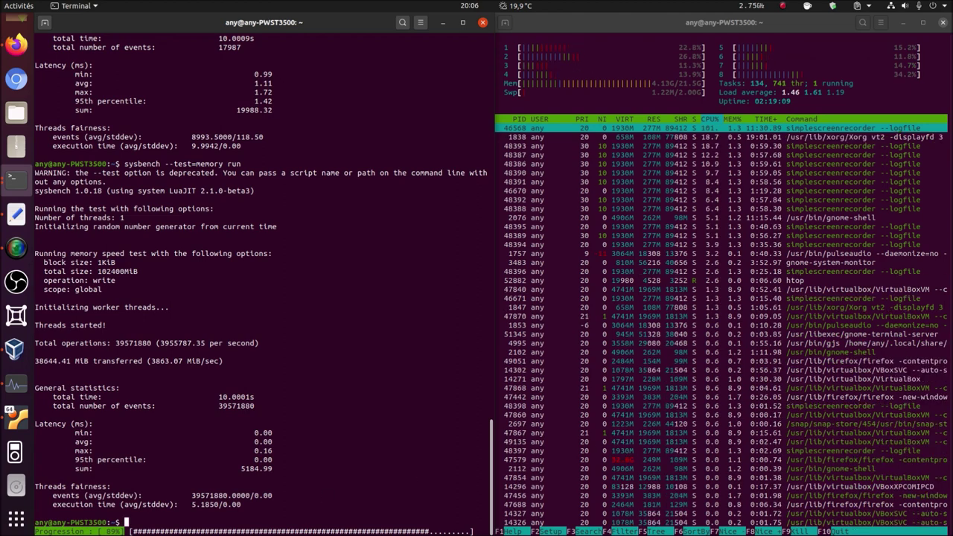
{"action": "key", "text": "alt+Tab"}
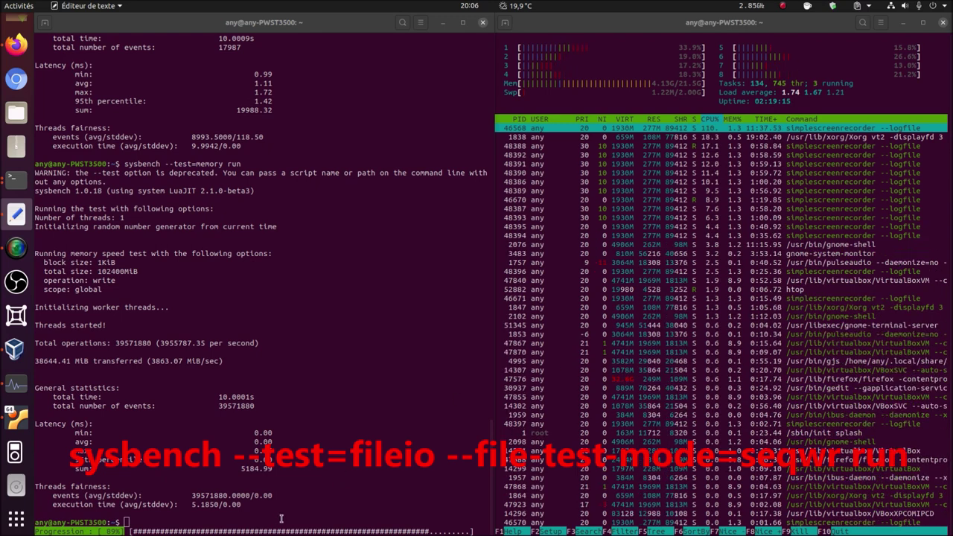
- Paste 'sysbench --test=fileio --file-test-mode=seqwr run' at the benchmark terminal prompt
{"action": "left_click", "coordinate": [282, 518]}
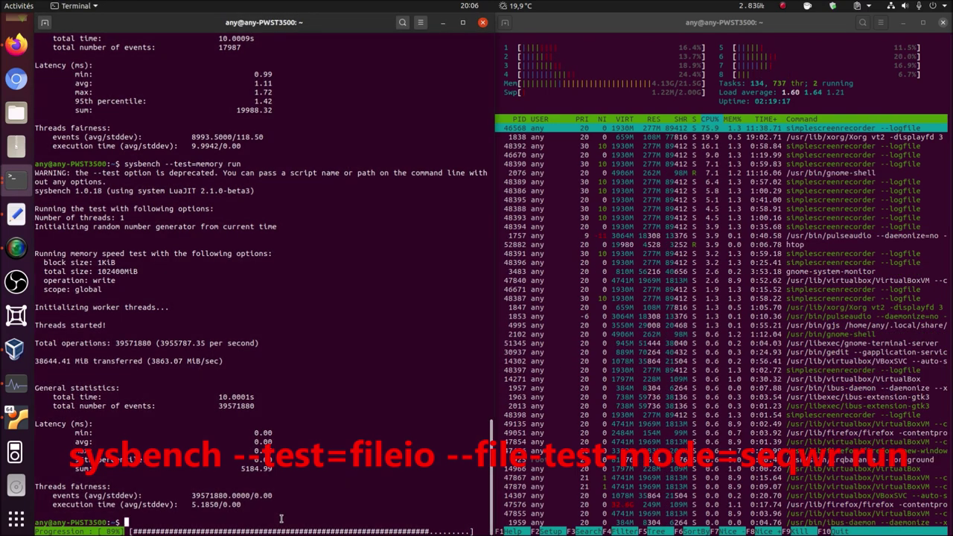
{"action": "right_click", "coordinate": [282, 519]}
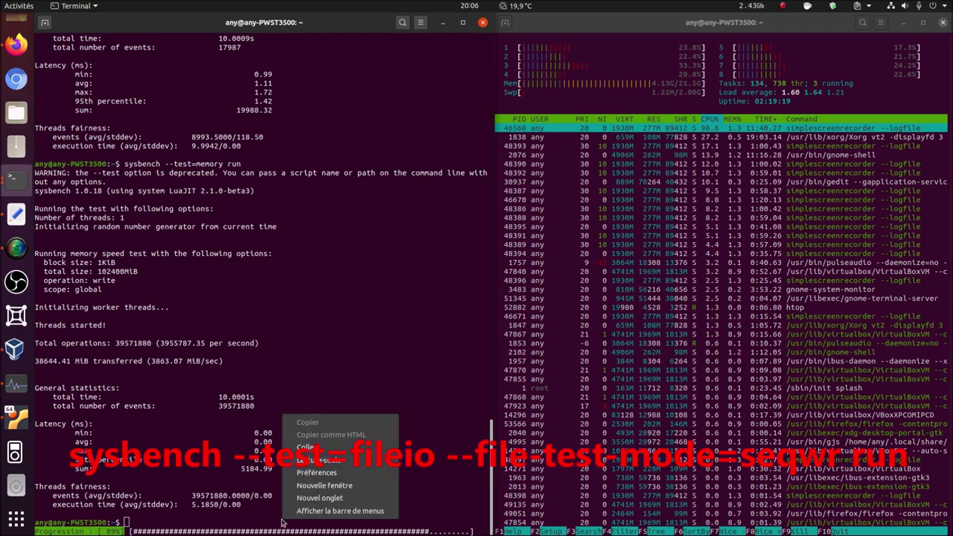
{"action": "left_click", "coordinate": [329, 447]}
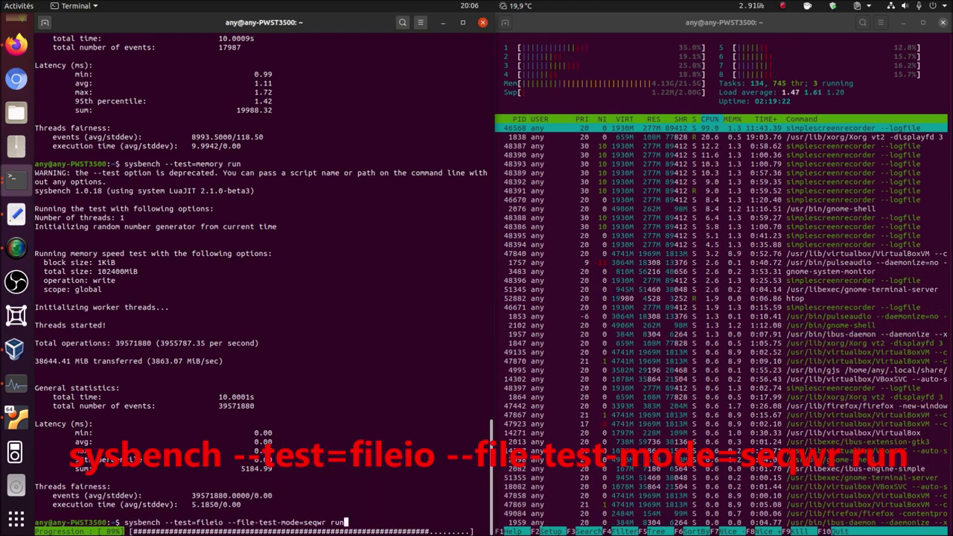
- Move the text editor aside and run the sequential-write test, reporting 112.59 MiB/s written
{"action": "left_click", "coordinate": [15, 214]}
{"action": "left_click_drag", "start_coordinate": [440, 219], "coordinate": [336, 79]}
{"action": "double_click", "coordinate": [336, 79]}
{"action": "left_click_drag", "start_coordinate": [348, 27], "coordinate": [893, 202]}
{"action": "left_click", "coordinate": [670, 313]}
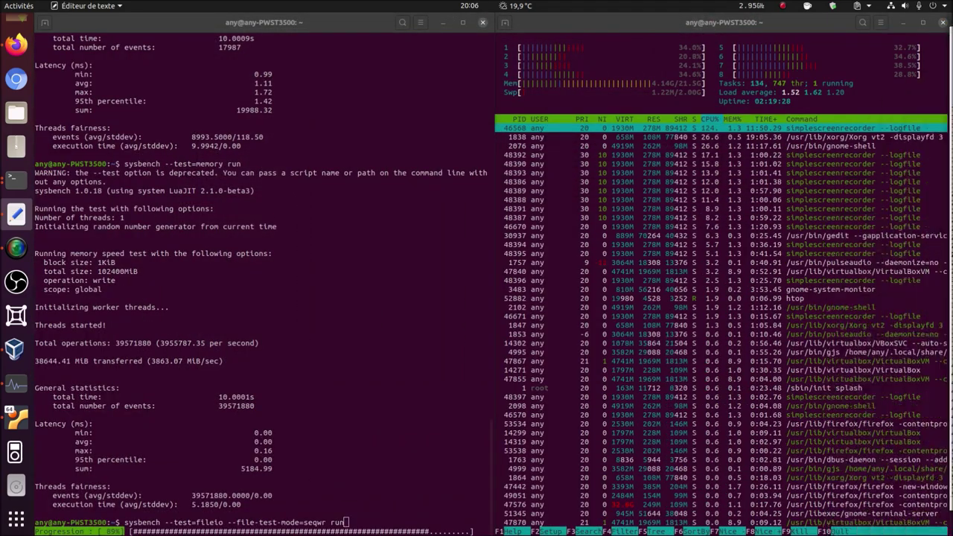
{"action": "left_click", "coordinate": [396, 522]}
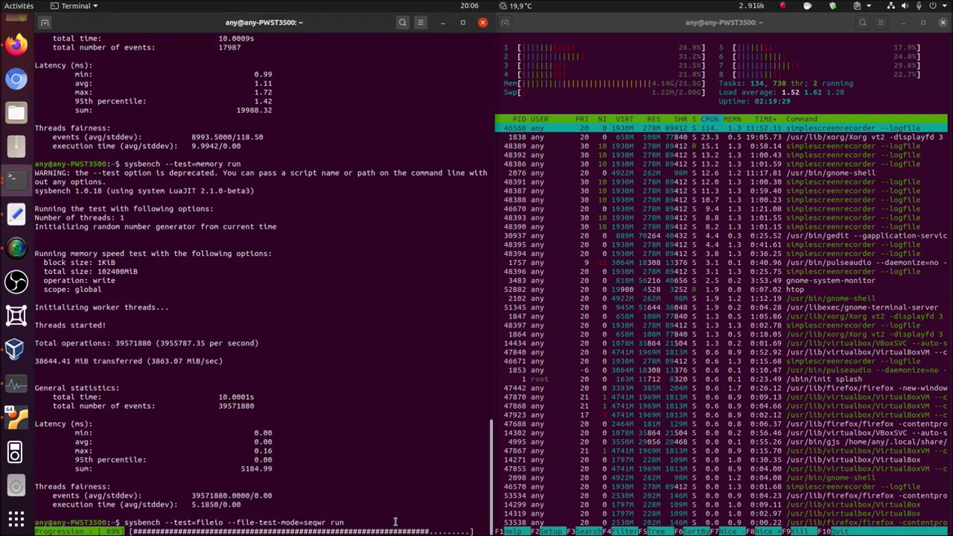
{"action": "key", "text": "Return"}
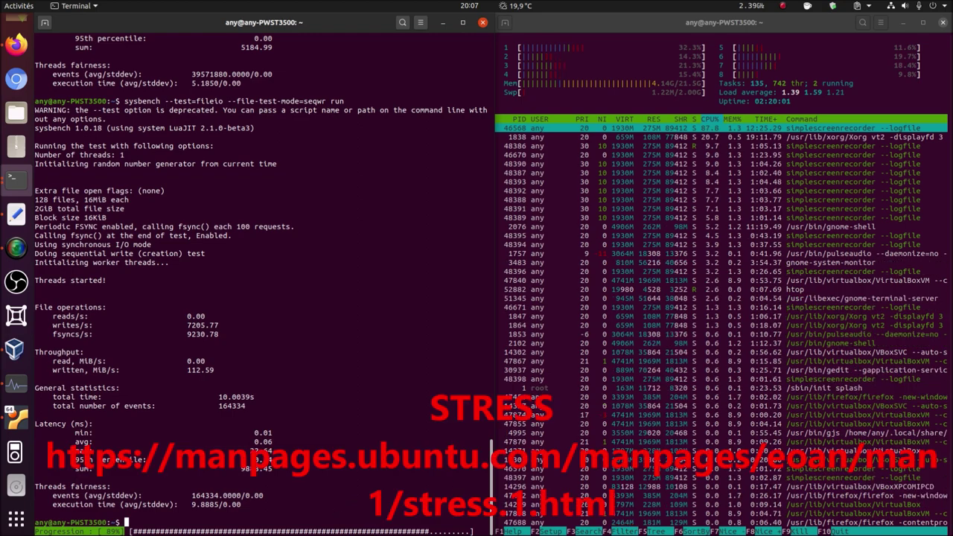
- Open the Ubuntu stress(1) manpage in a new Firefox tab from the copied address
{"action": "left_click", "coordinate": [16, 213]}
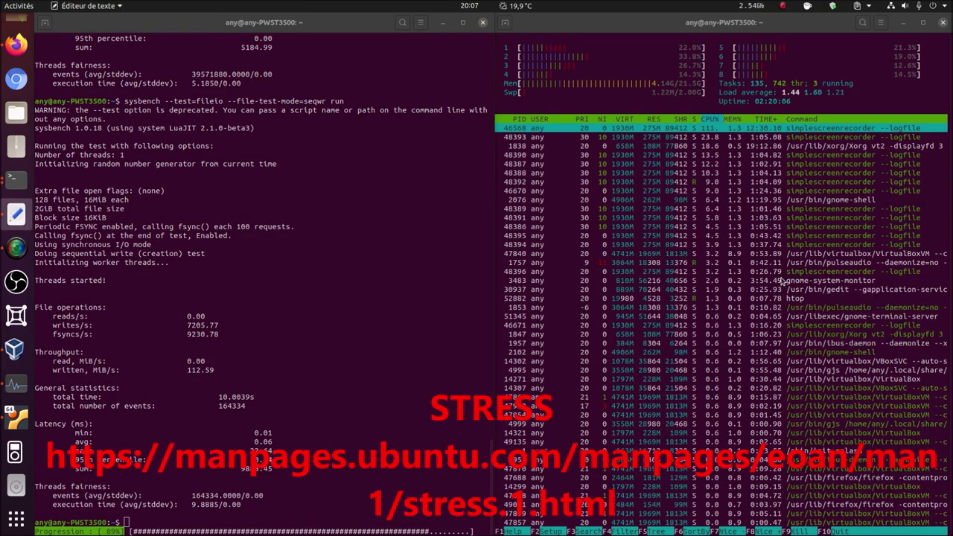
{"action": "left_click", "coordinate": [10, 46]}
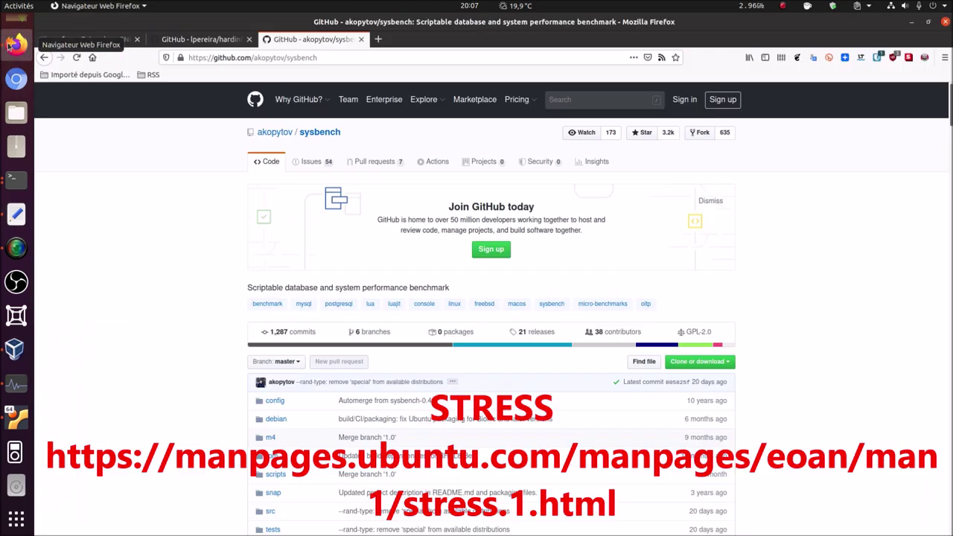
{"action": "left_click", "coordinate": [381, 42]}
{"action": "right_click", "coordinate": [389, 59]}
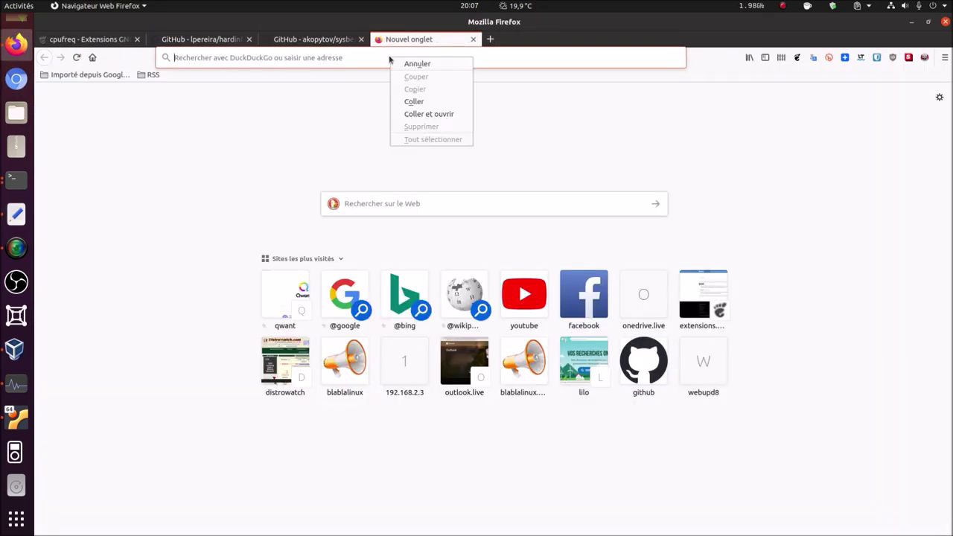
{"action": "left_click", "coordinate": [429, 114]}
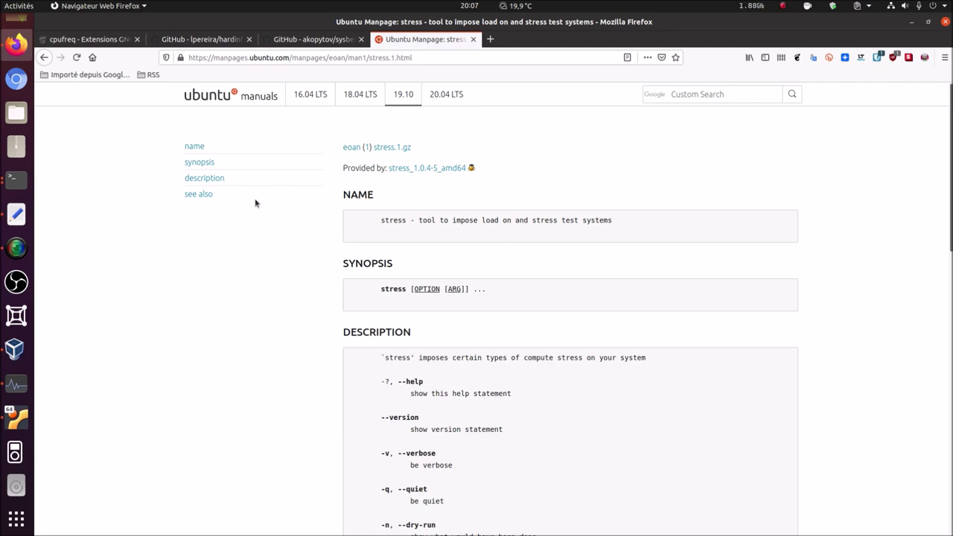
- Look over the stress manpage options, then minimize Firefox
{"action": "scroll", "coordinate": [255, 203], "scroll_direction": "down", "scroll_amount": 10}
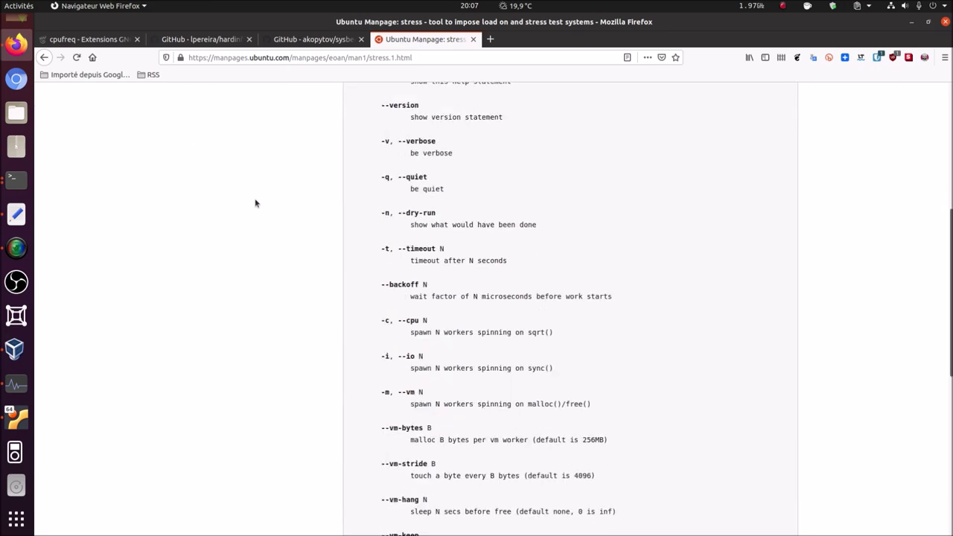
{"action": "scroll", "coordinate": [254, 202], "scroll_direction": "up", "scroll_amount": 10}
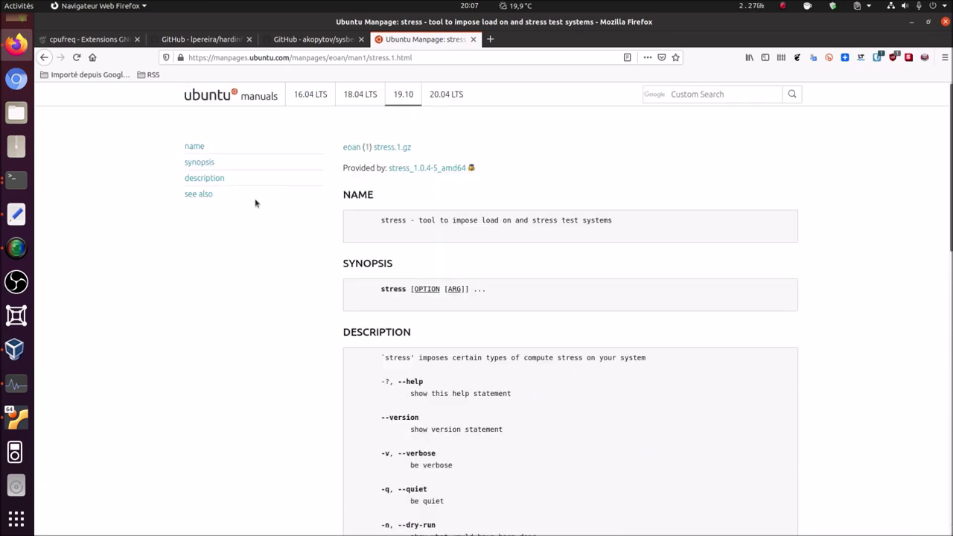
{"action": "left_click", "coordinate": [912, 22]}
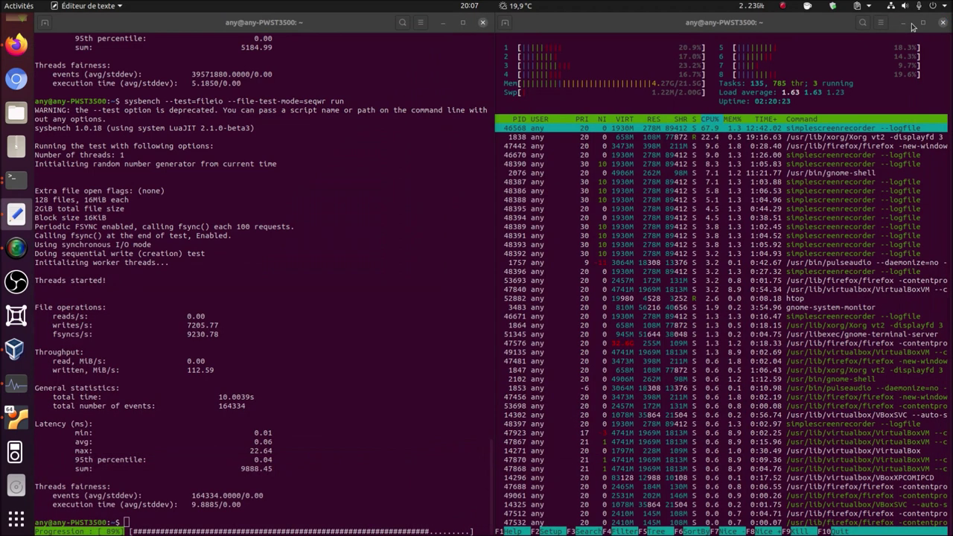
- Abandon the current line and clear the benchmark terminal
{"action": "left_click", "coordinate": [318, 522]}
{"action": "key", "text": "ctrl+c"}
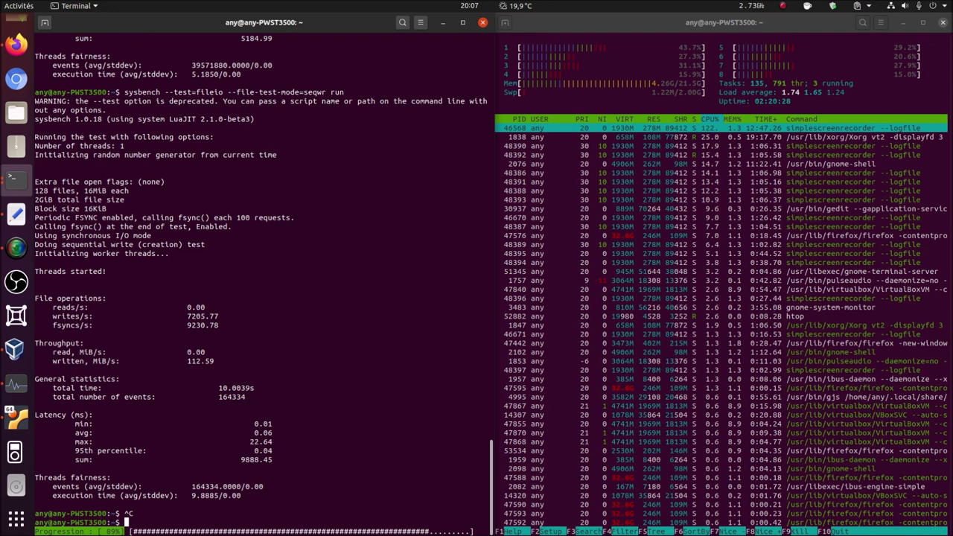
{"action": "type", "text": "clear"}
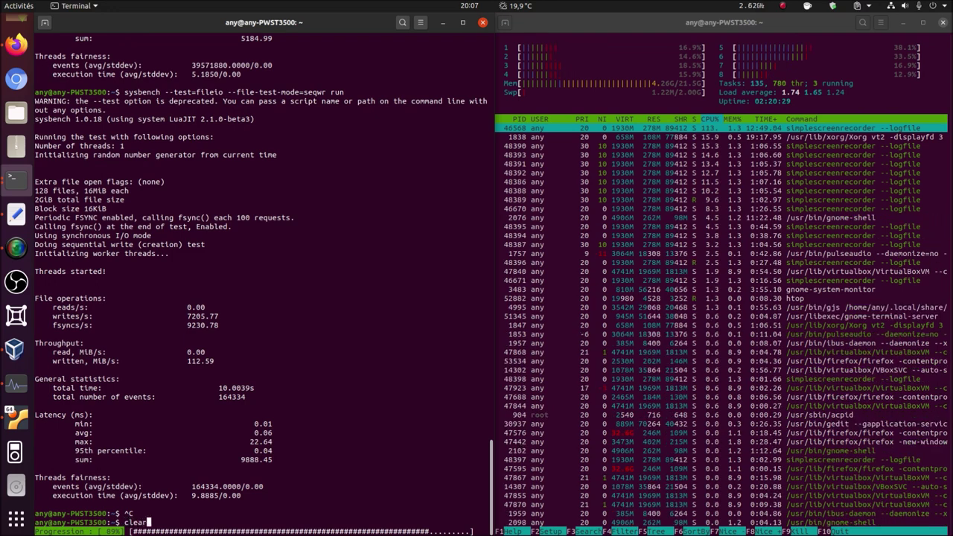
{"action": "key", "text": "Return"}
- Search with 'apt search stress', then install it via 'sudo apt install stress'
{"action": "type", "text": "sudo apt"}
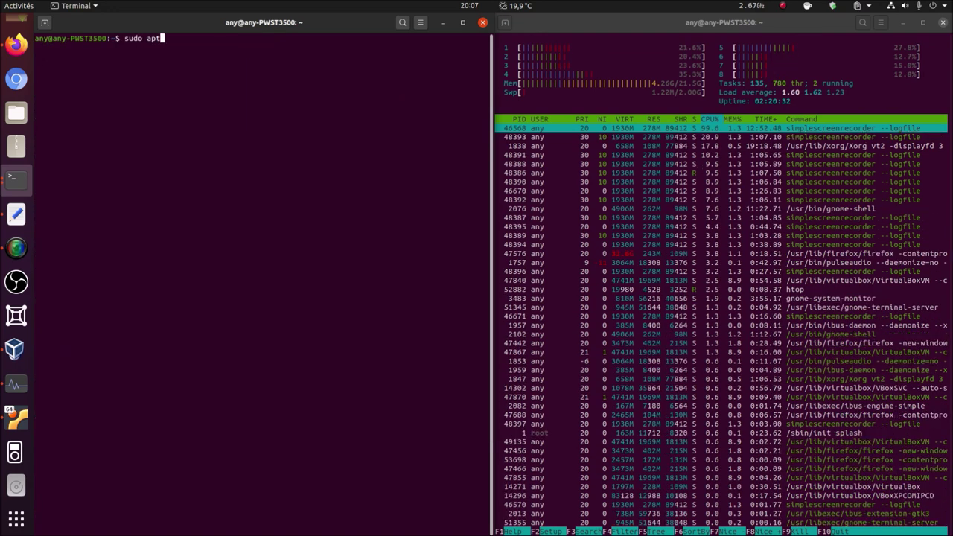
{"action": "key", "text": "BackSpace"}
{"action": "key", "text": "BackSpace"}
{"action": "key", "text": "BackSpace"}
{"action": "key", "text": "BackSpace"}
{"action": "key", "text": "BackSpace"}
{"action": "key", "text": "BackSpace"}
{"action": "key", "text": "BackSpace"}
{"action": "key", "text": "BackSpace"}
{"action": "type", "text": "apt se"}
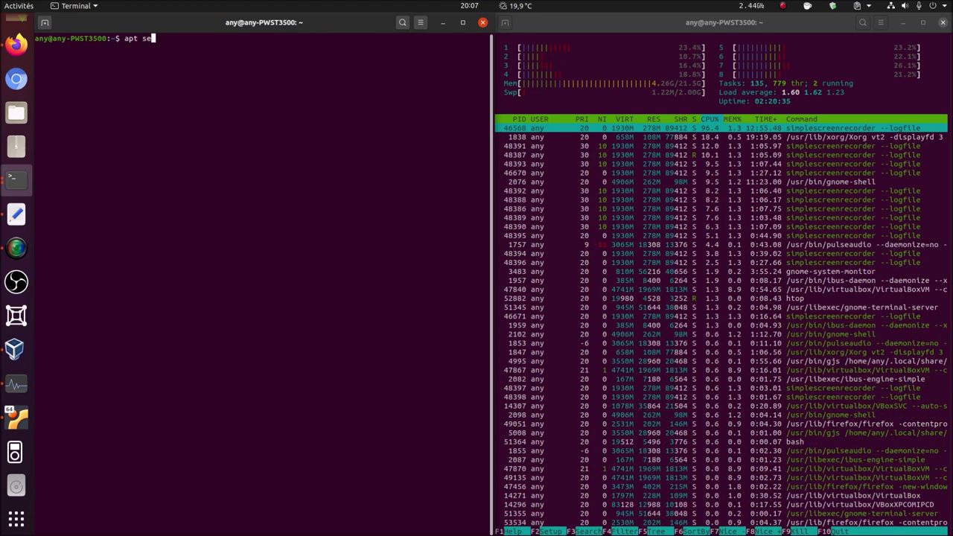
{"action": "type", "text": "arch stress"}
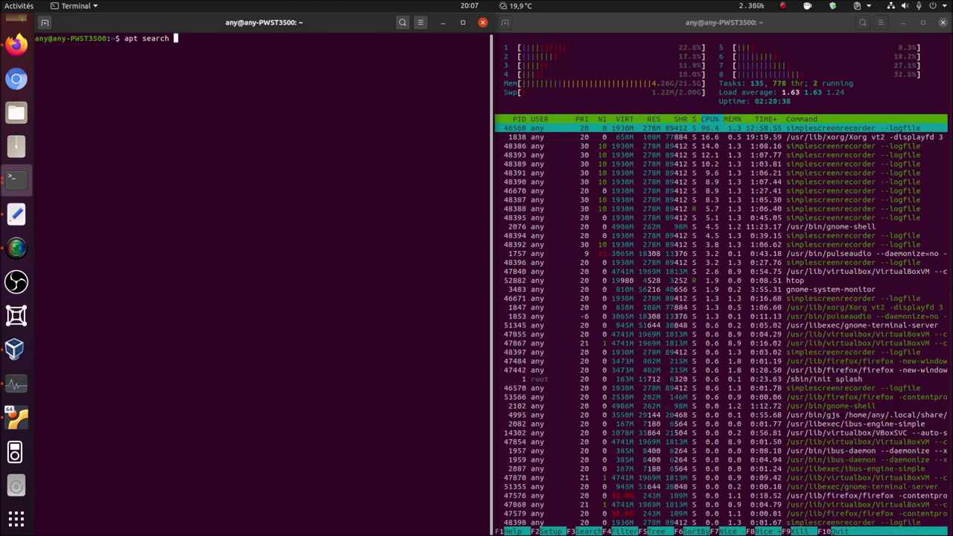
{"action": "key", "text": "Return"}
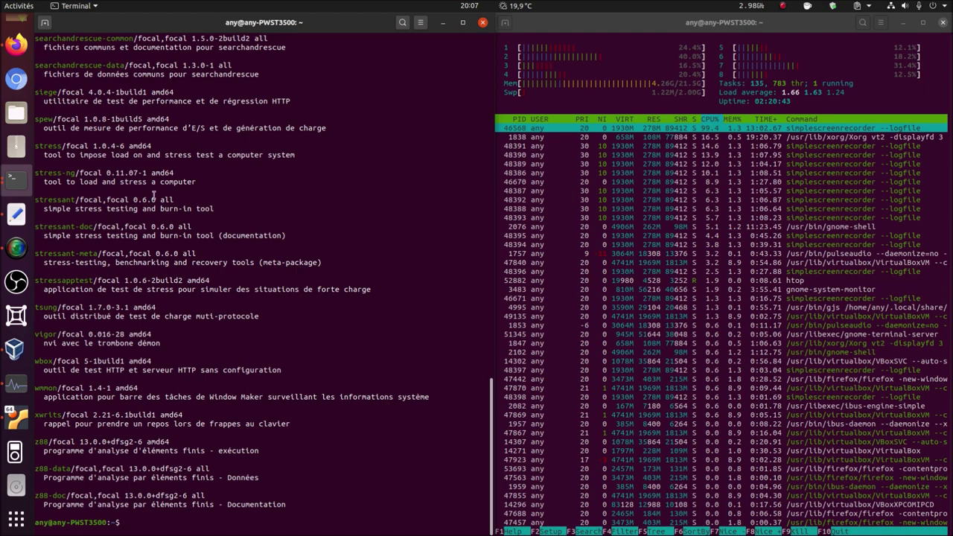
{"action": "type", "text": "sudo ap"}
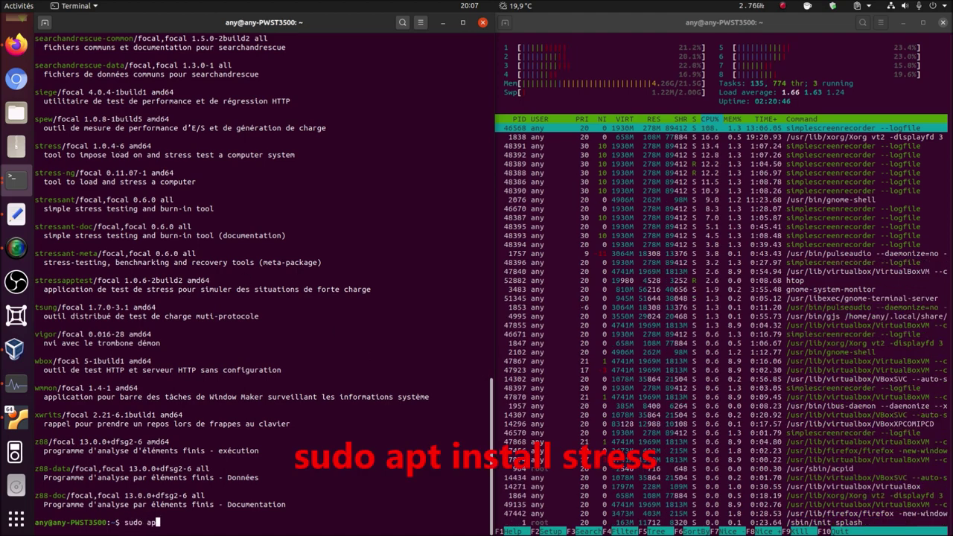
{"action": "type", "text": "t install stress"}
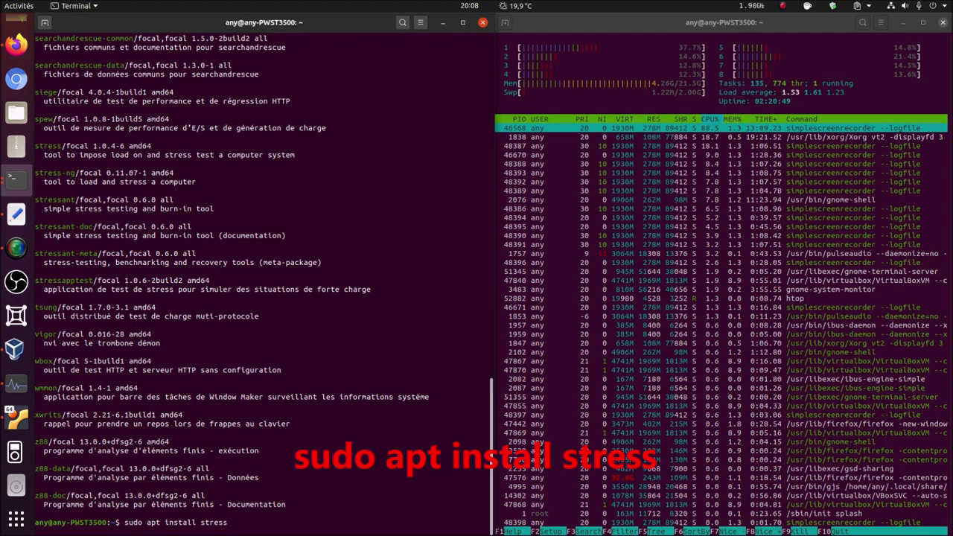
{"action": "key", "text": "Return"}
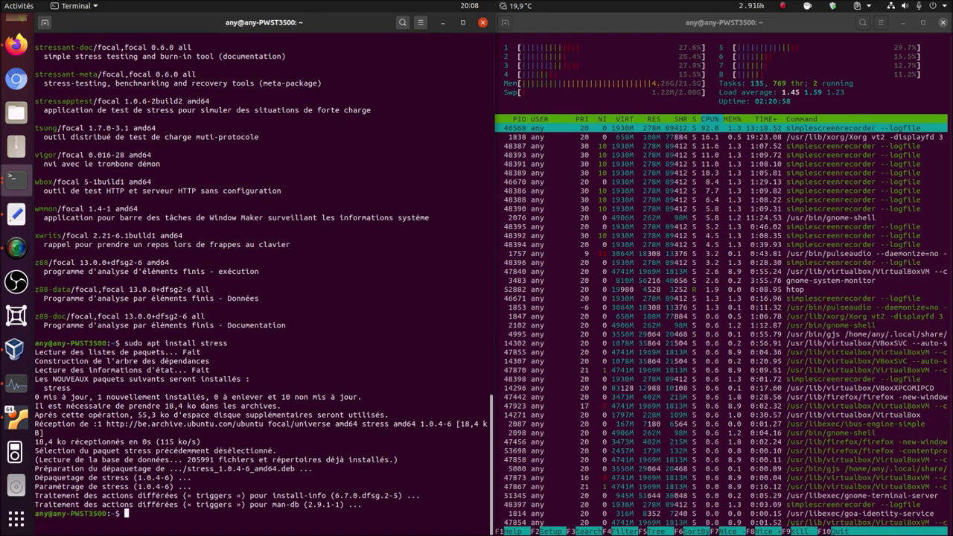
{"action": "type", "text": "info stre"}
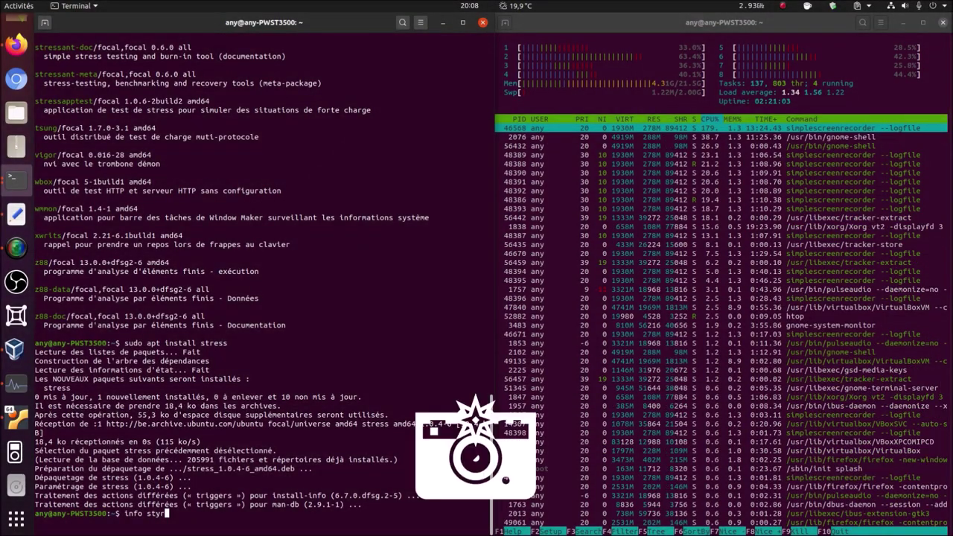
{"action": "key", "text": "BackSpace"}
{"action": "key", "text": "BackSpace"}
{"action": "type", "text": "ress"}
{"action": "key", "text": "Return"}
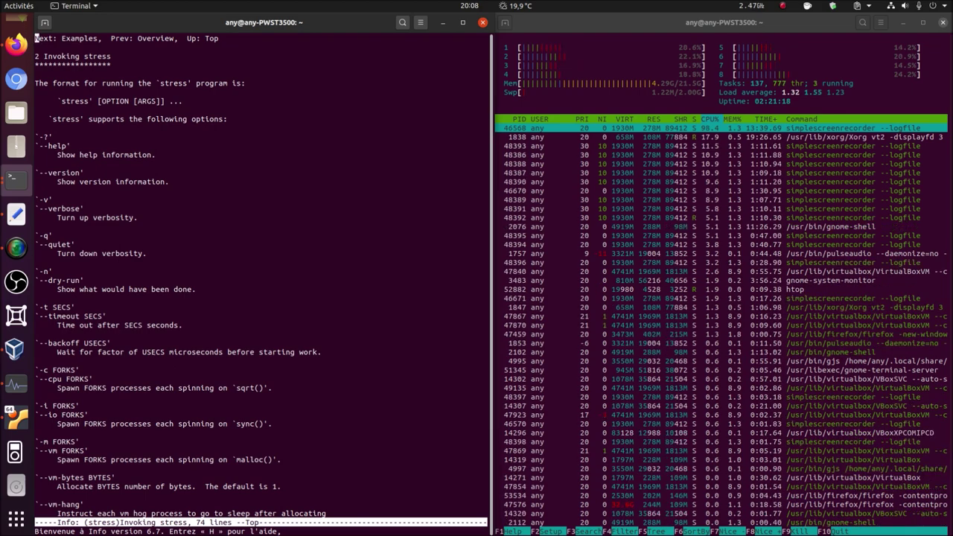
{"action": "key", "text": "q"}
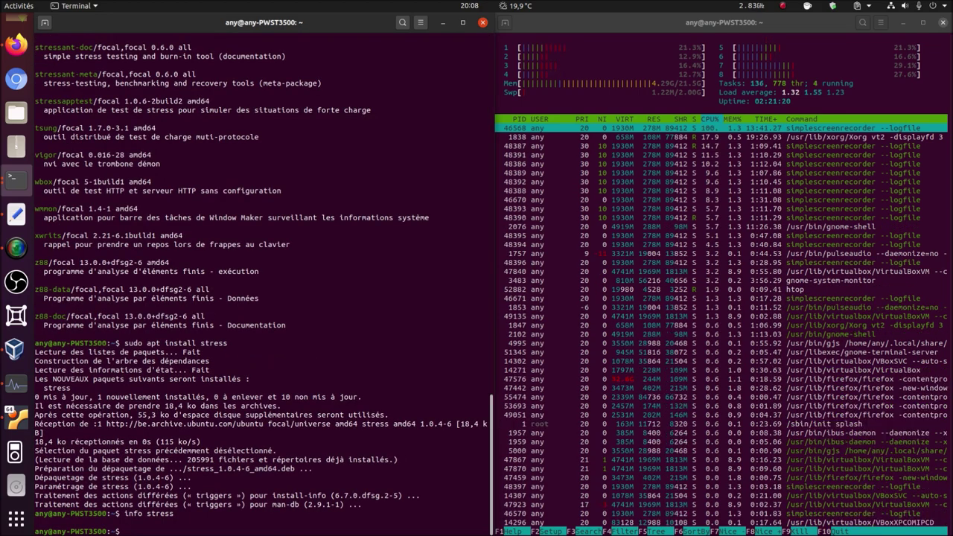
- Start 'stress --cpu 2' on two CPU cores, then interrupt it
{"action": "type", "text": "stress"}
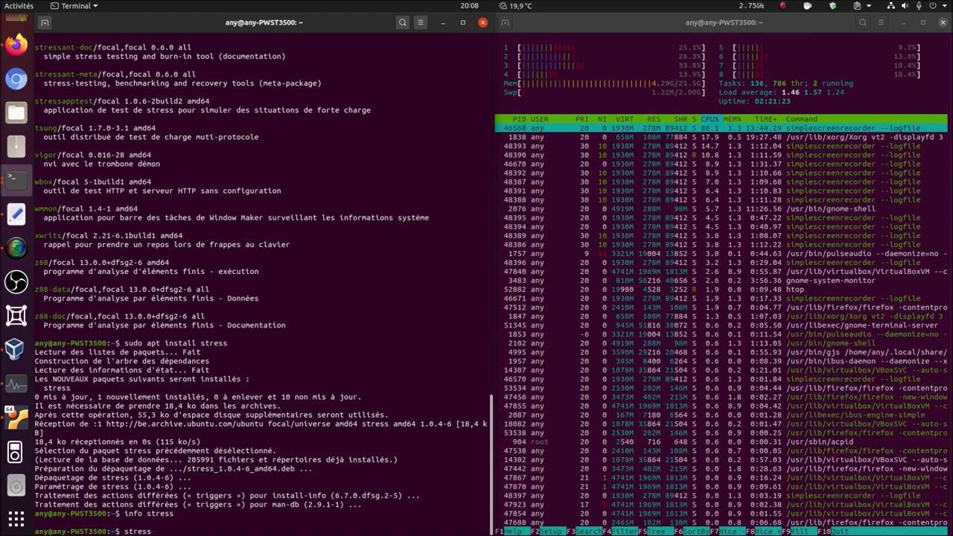
{"action": "type", "text": " --cpu"}
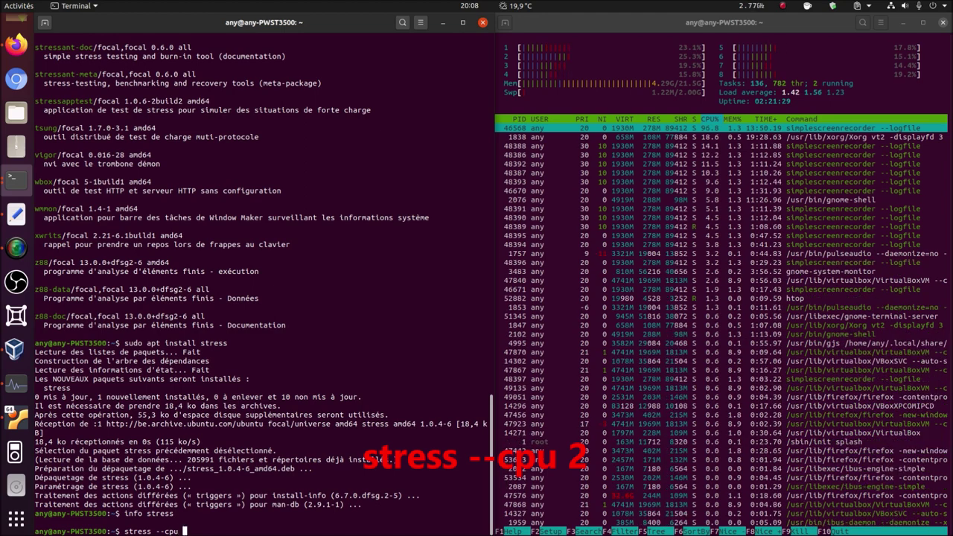
{"action": "type", "text": " 2"}
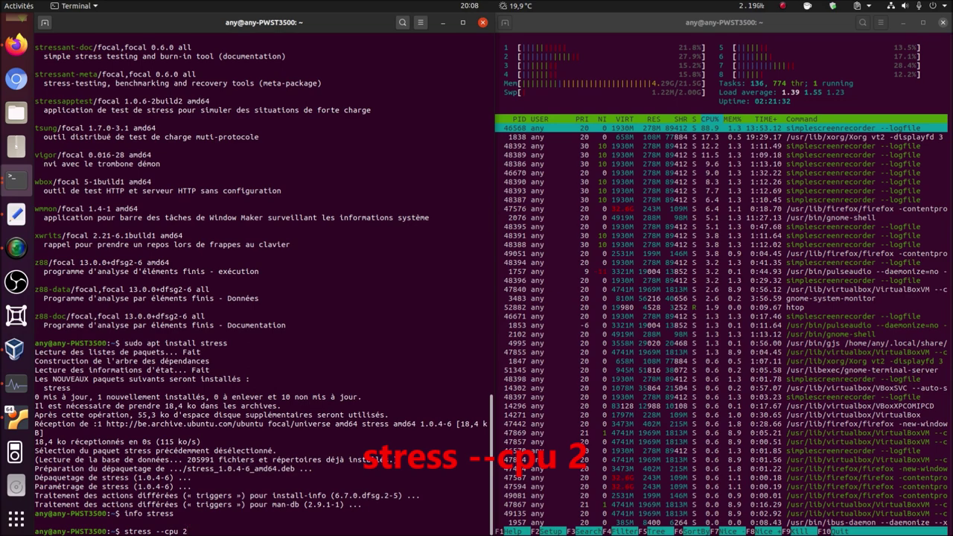
{"action": "key", "text": "Return"}
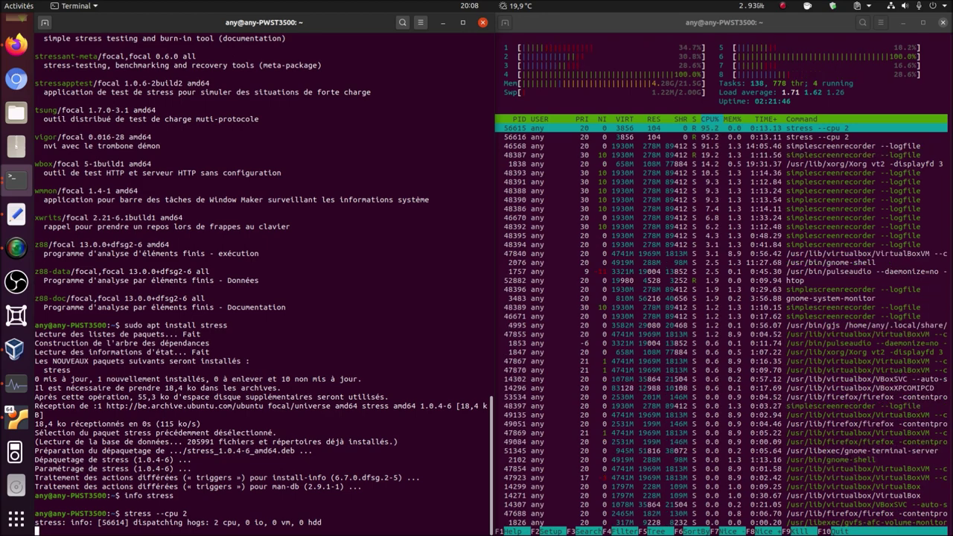
{"action": "key", "text": "ctrl+c"}
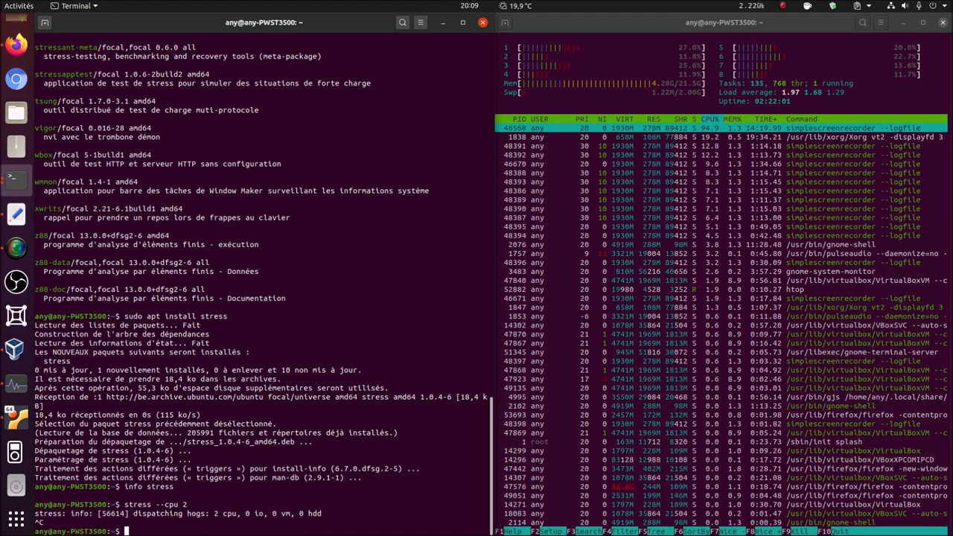
- Rerun it as 'stress --cpu 2 --timeout 10s' until it completes in 10s
{"action": "key", "text": "Up"}
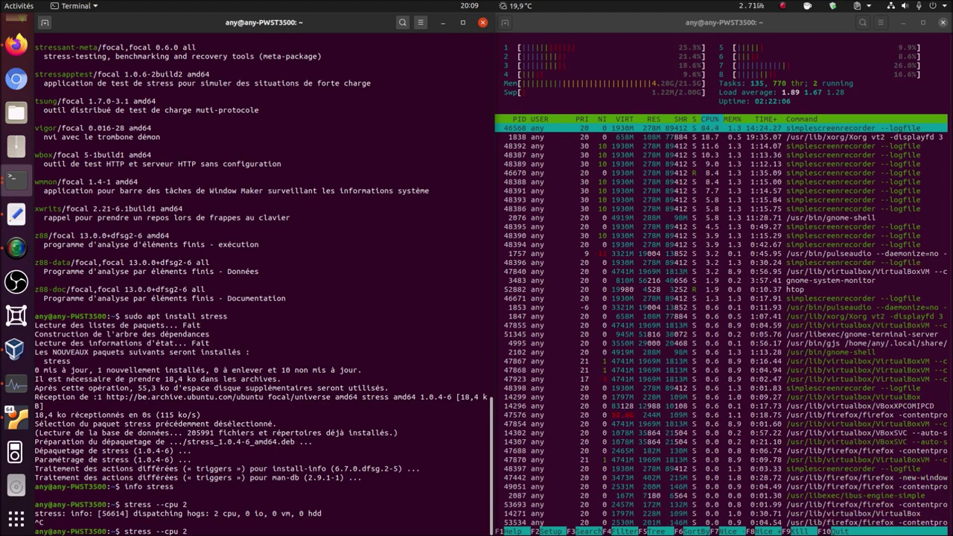
{"action": "type", "text": "--timeout"}
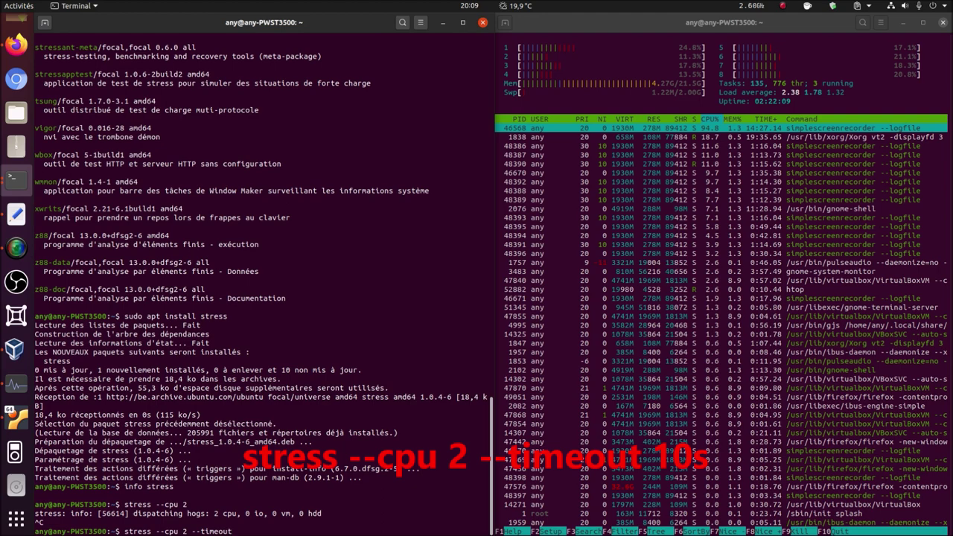
{"action": "type", "text": " 10s"}
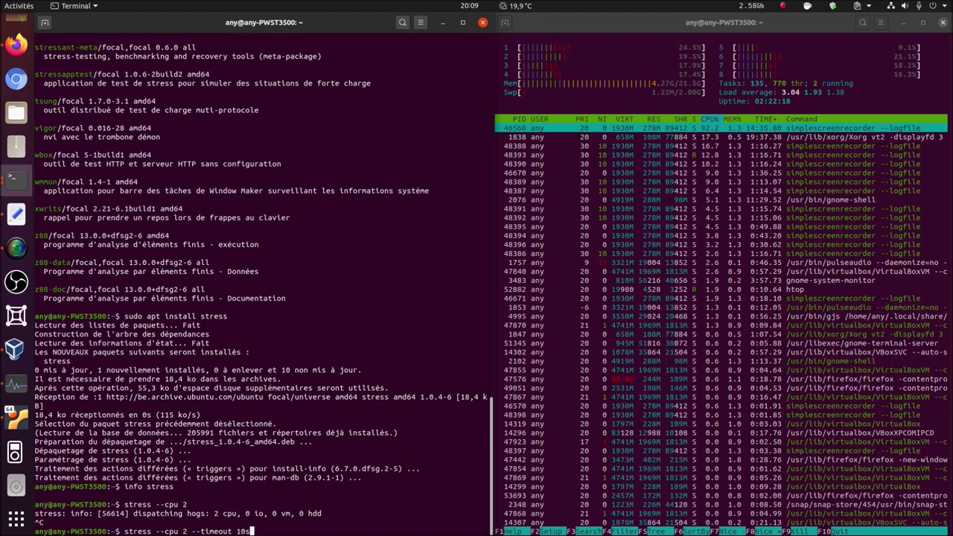
{"action": "key", "text": "Return"}
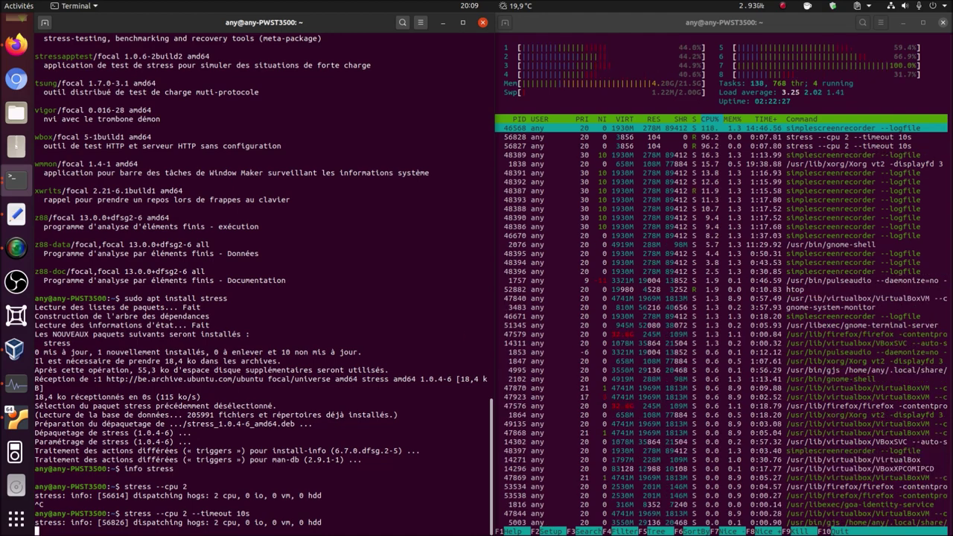
{"action": "key", "text": "alt+Tab"}
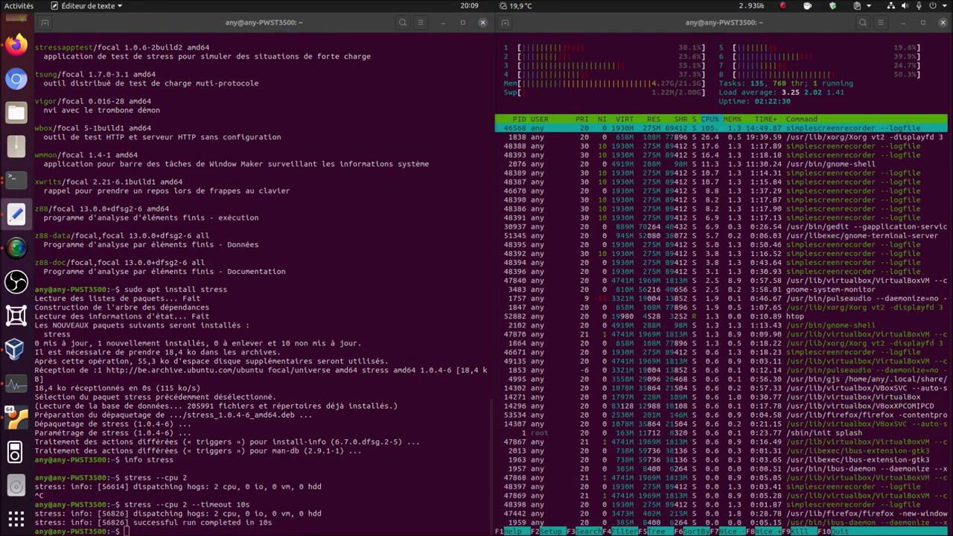
- Paste and run 'stress --cpu 8 --io 4 --vm 2 --vm-bytes 128M --timeout 10s'
{"action": "left_click", "coordinate": [287, 530]}
{"action": "right_click", "coordinate": [286, 530]}
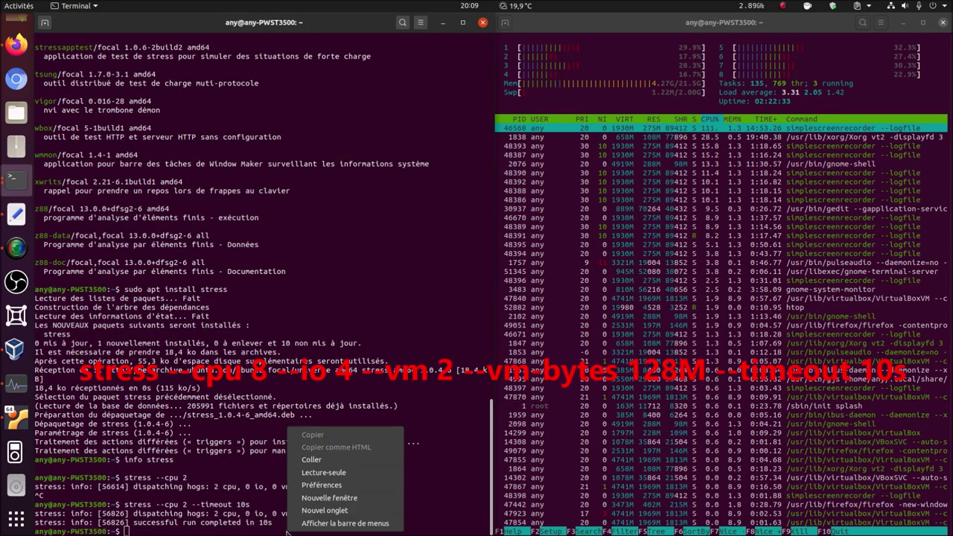
{"action": "left_click", "coordinate": [311, 460]}
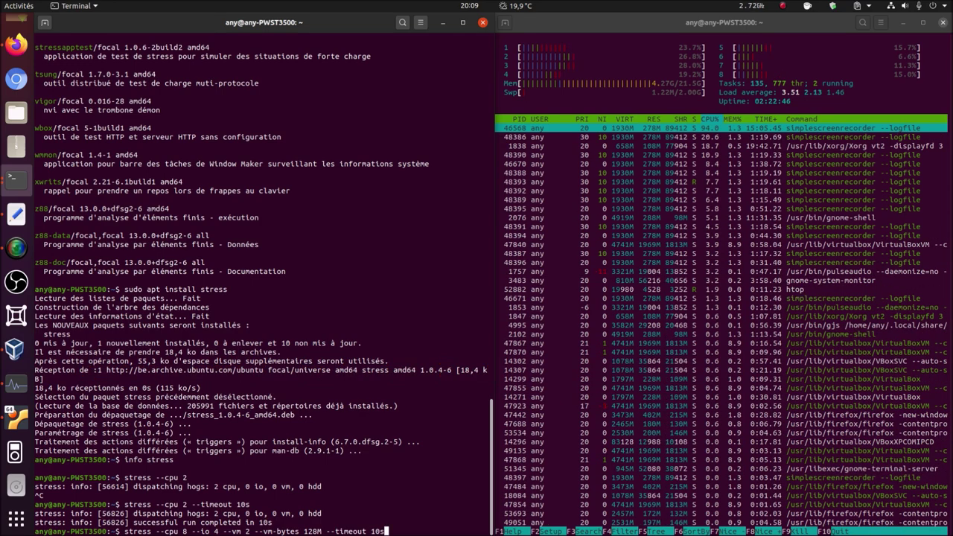
{"action": "key", "text": "Return"}
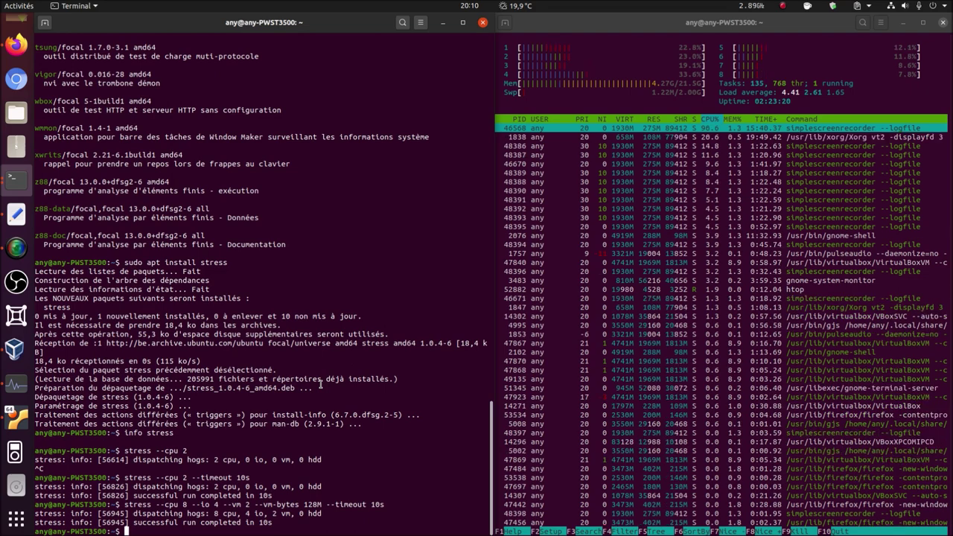
- Install stress-ng 0.11.07-1 with 'sudo apt install stress-ng', confirming with 'o'
{"action": "type", "text": "sudo"}
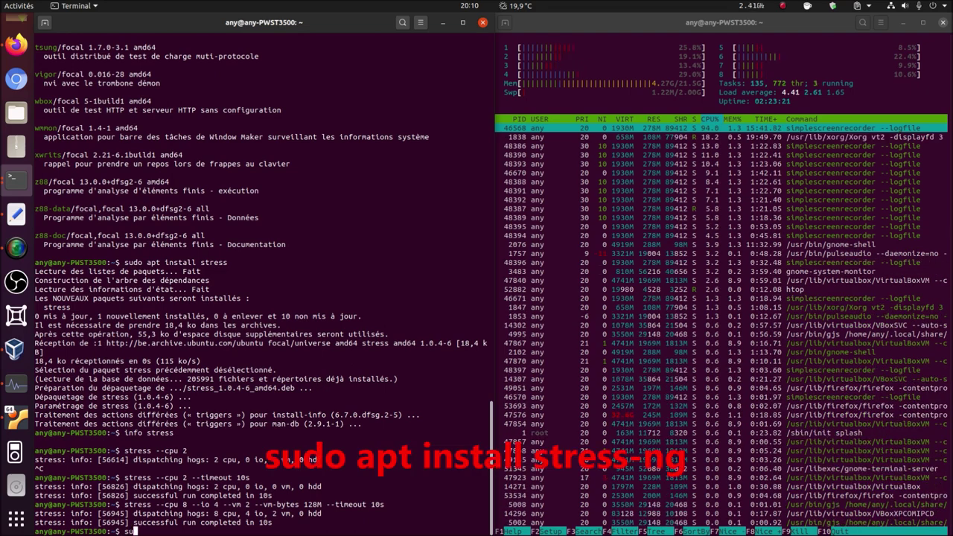
{"action": "type", "text": " apt insta"}
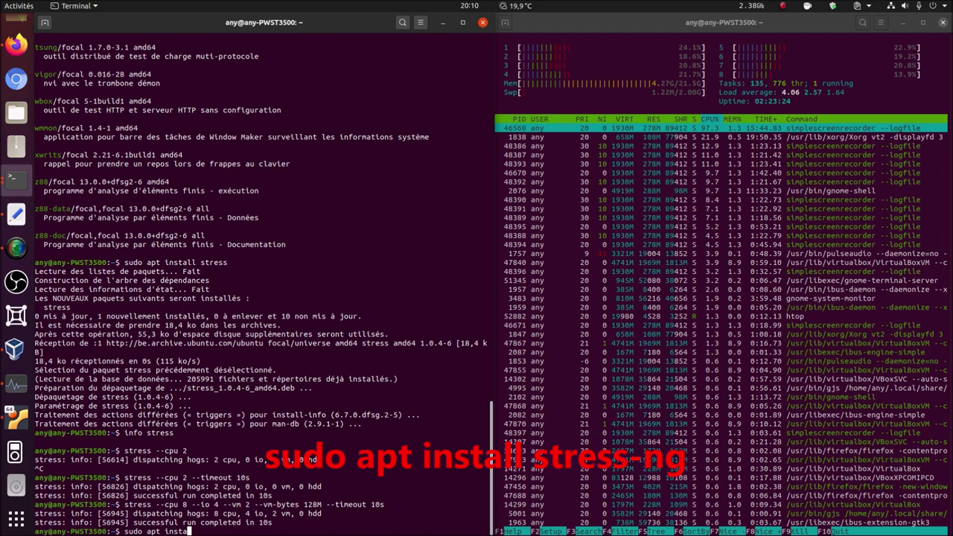
{"action": "type", "text": "ll st"}
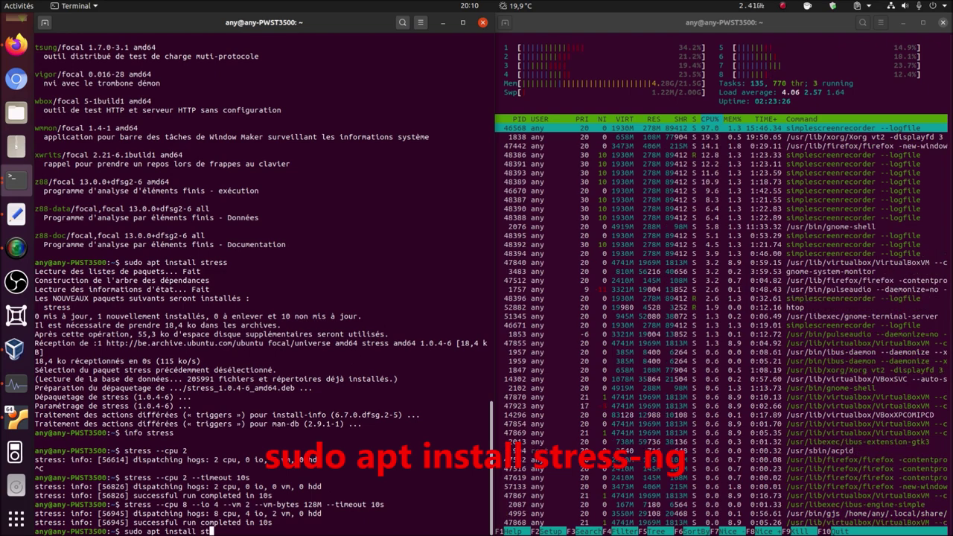
{"action": "type", "text": "ress-ng"}
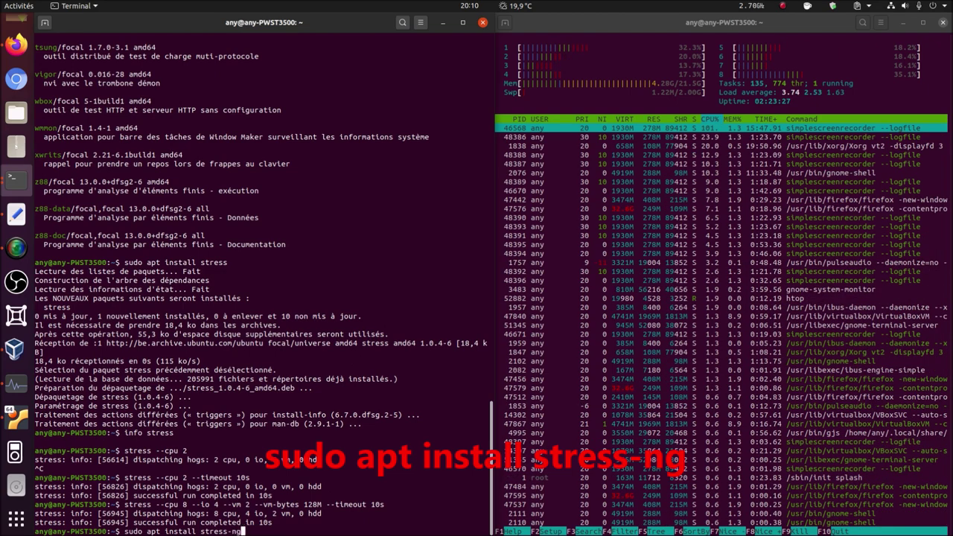
{"action": "key", "text": "Return"}
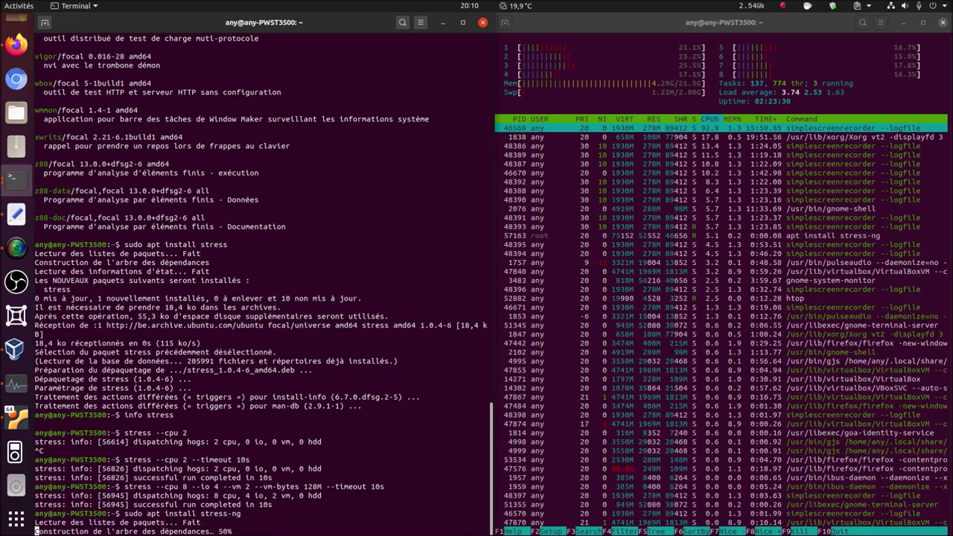
{"action": "type", "text": "ouhaitez-vous continuer ? [O/n"}
{"action": "key", "text": "Return"}
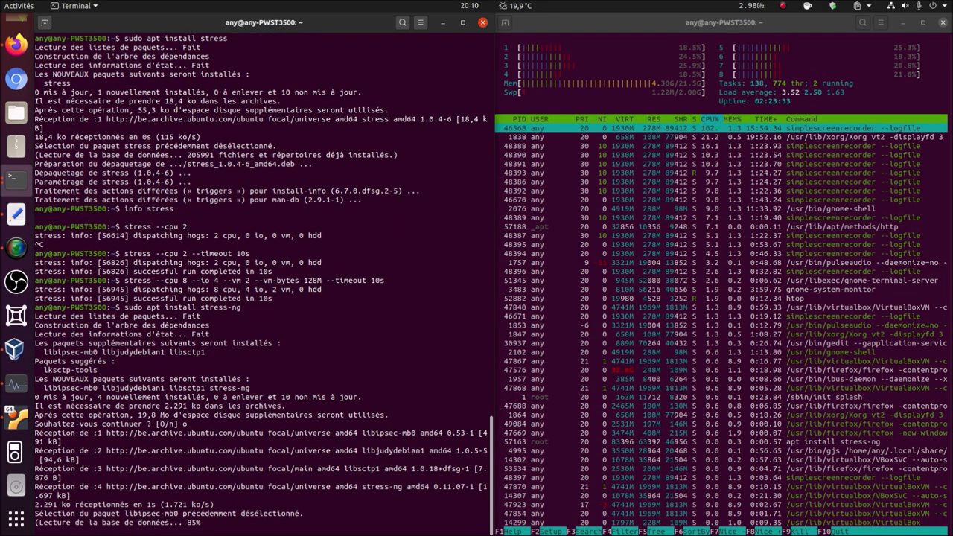
{"action": "key", "text": "alt+Tab"}
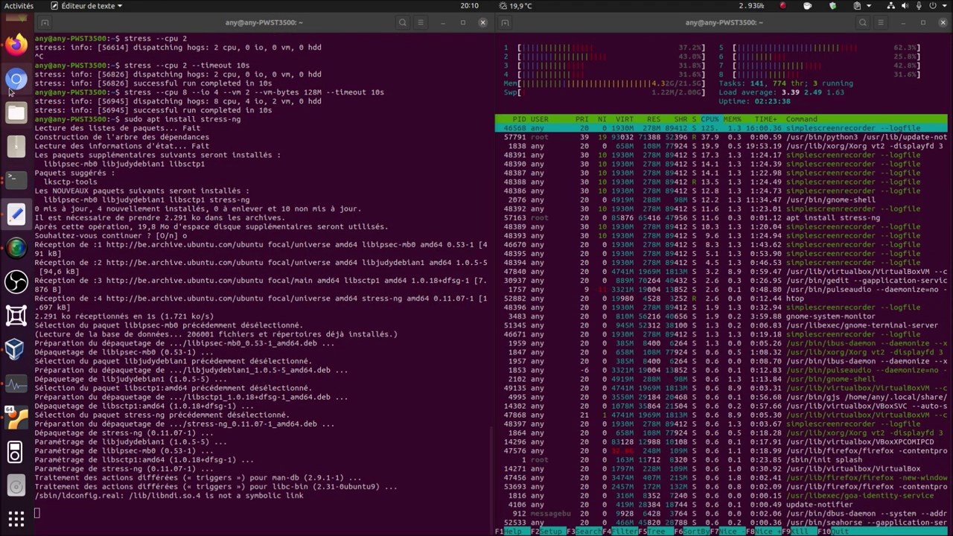
{"action": "left_click", "coordinate": [16, 44]}
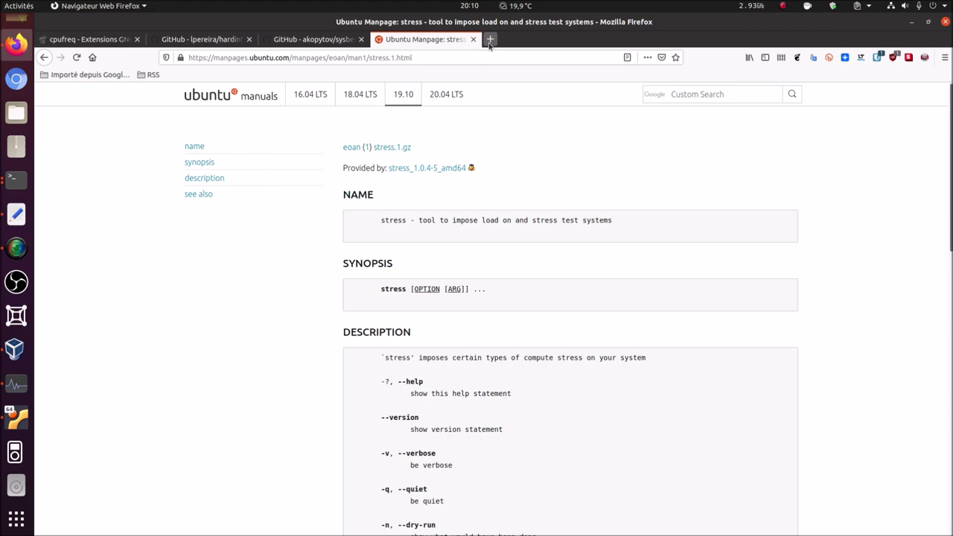
- Open the kernel.ubuntu.com stress-ng project page in a new Firefox tab
{"action": "left_click", "coordinate": [489, 43]}
{"action": "right_click", "coordinate": [478, 63]}
{"action": "left_click", "coordinate": [509, 123]}
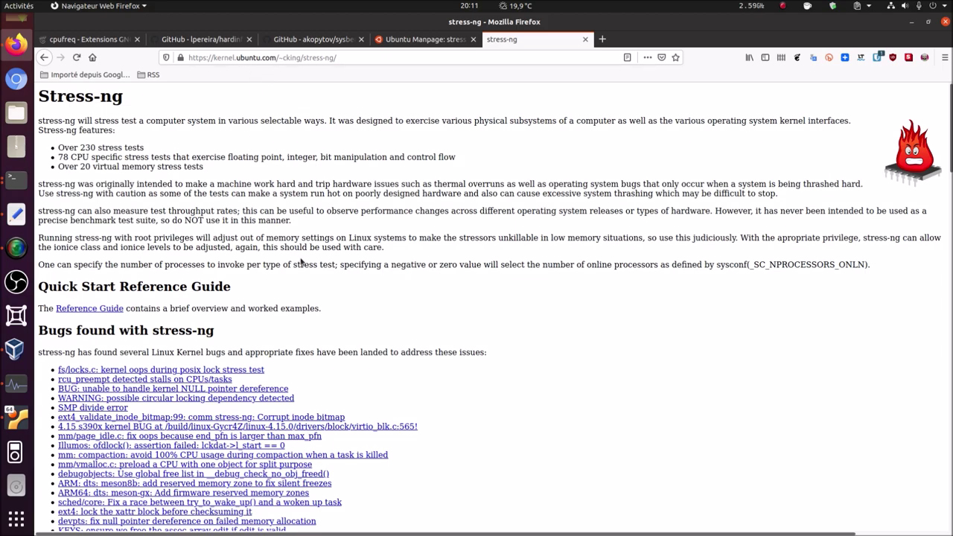
- Scroll through the stress-ng page, then minimise Firefox
{"action": "scroll", "coordinate": [302, 259], "scroll_direction": "down", "scroll_amount": 3}
{"action": "scroll", "coordinate": [302, 260], "scroll_direction": "down", "scroll_amount": 15}
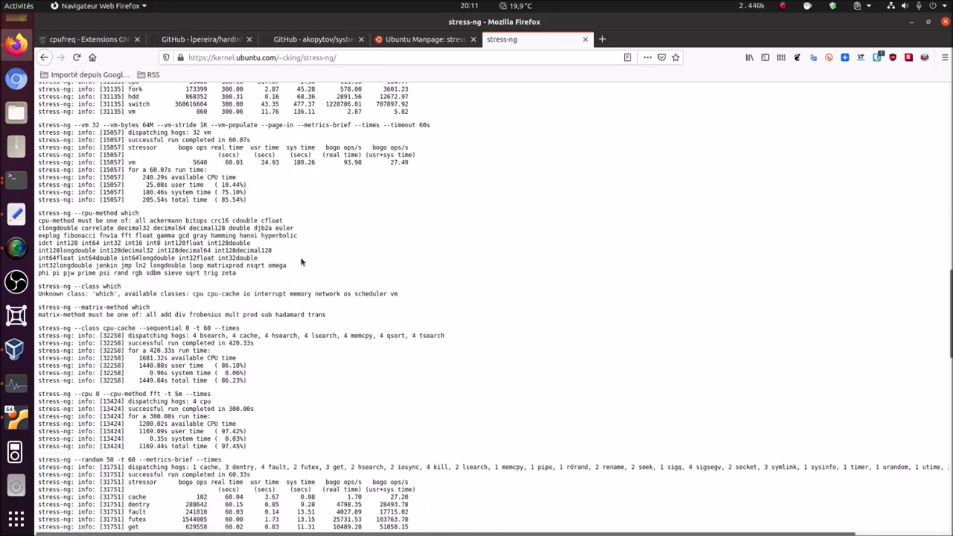
{"action": "scroll", "coordinate": [298, 254], "scroll_direction": "up", "scroll_amount": 5}
{"action": "scroll", "coordinate": [298, 255], "scroll_direction": "up", "scroll_amount": 15}
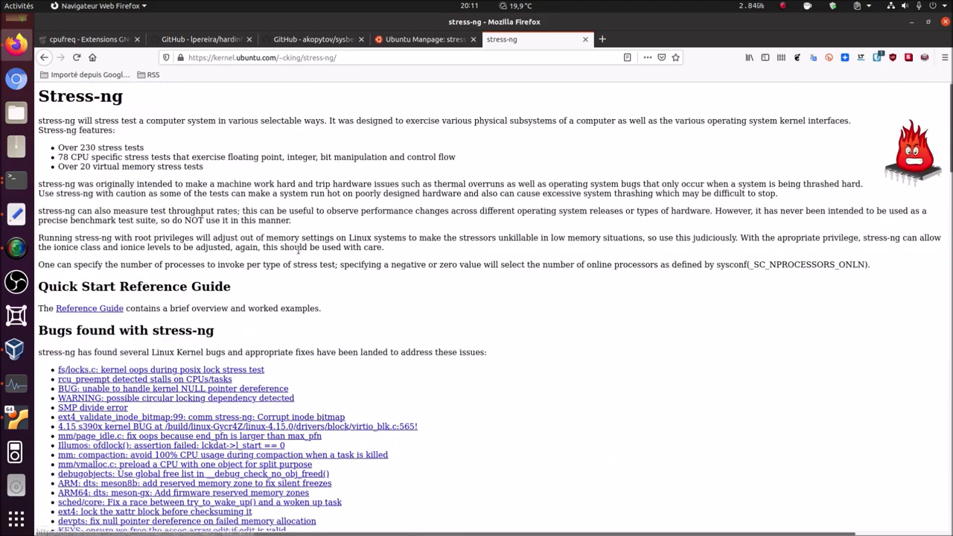
{"action": "left_click", "coordinate": [912, 22]}
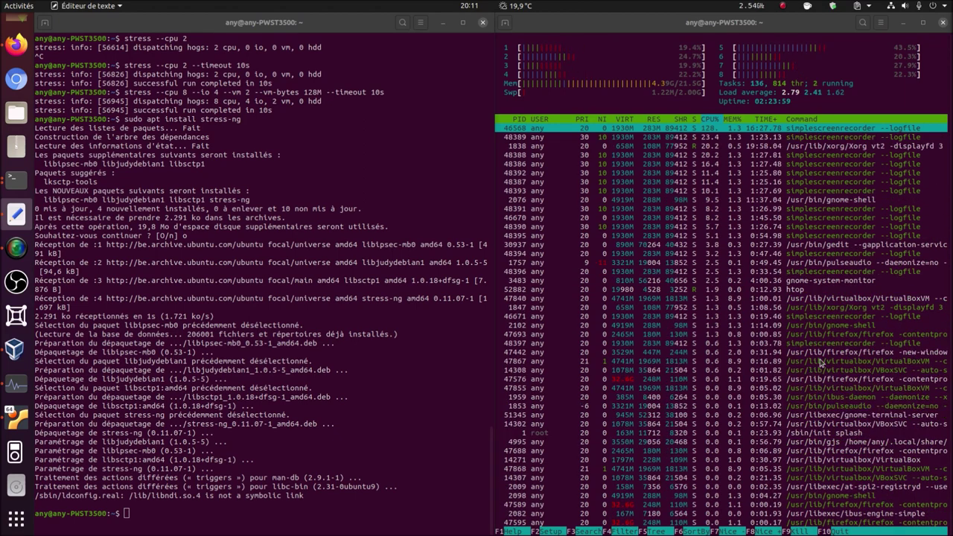
{"action": "left_click", "coordinate": [241, 516]}
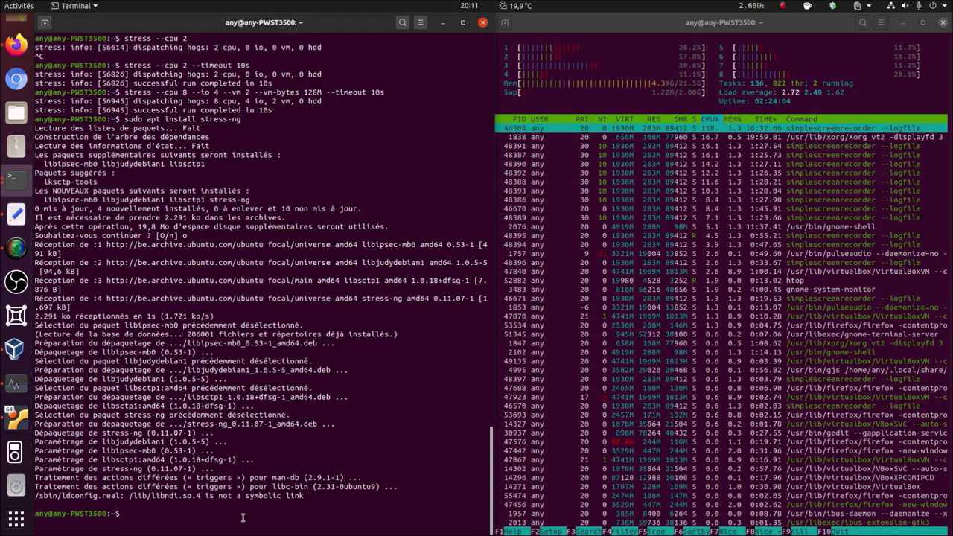
{"action": "type", "text": "info s"}
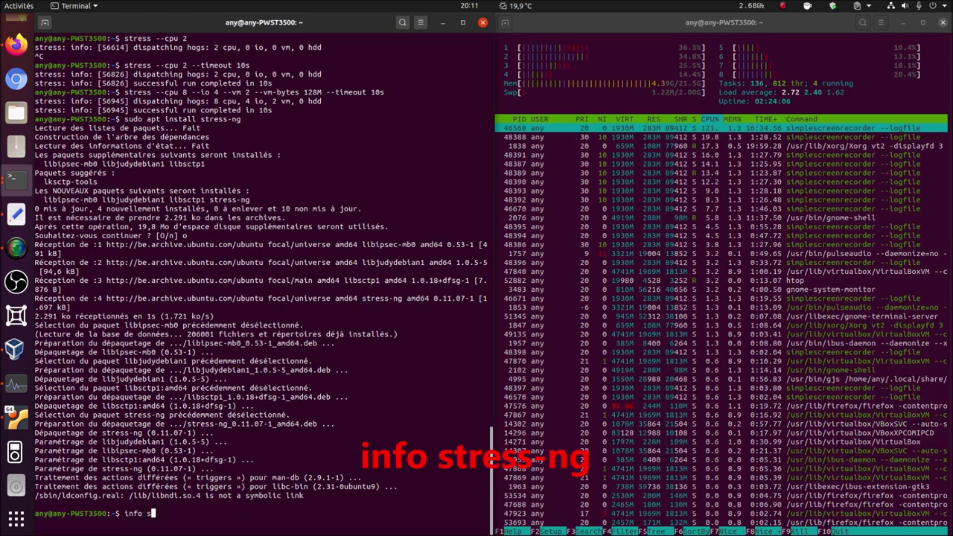
{"action": "type", "text": "tress-ng"}
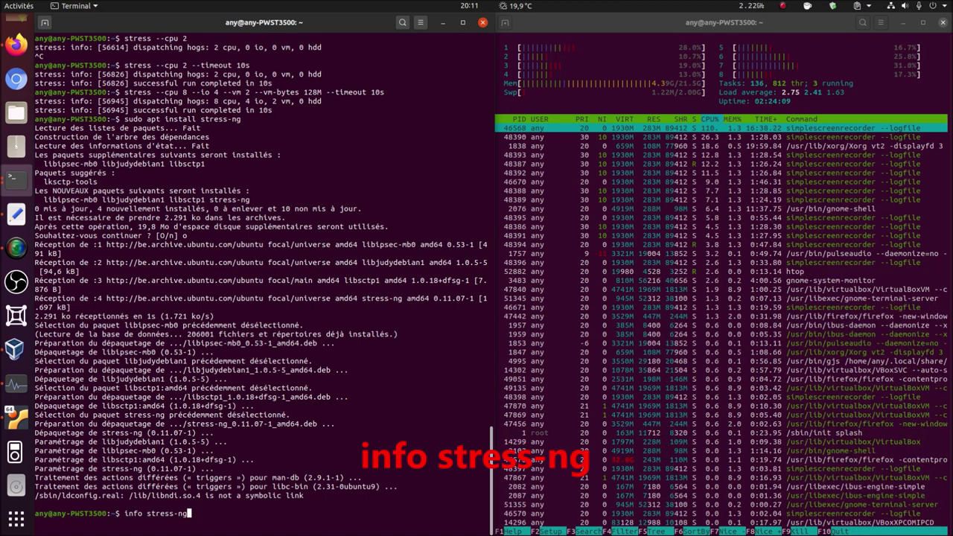
{"action": "key", "text": "Return"}
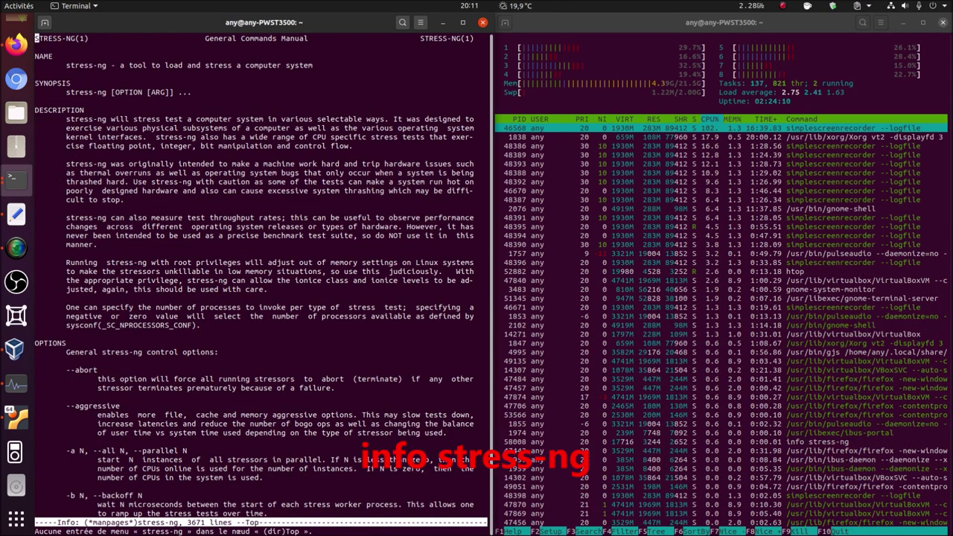
{"action": "key", "text": "q"}
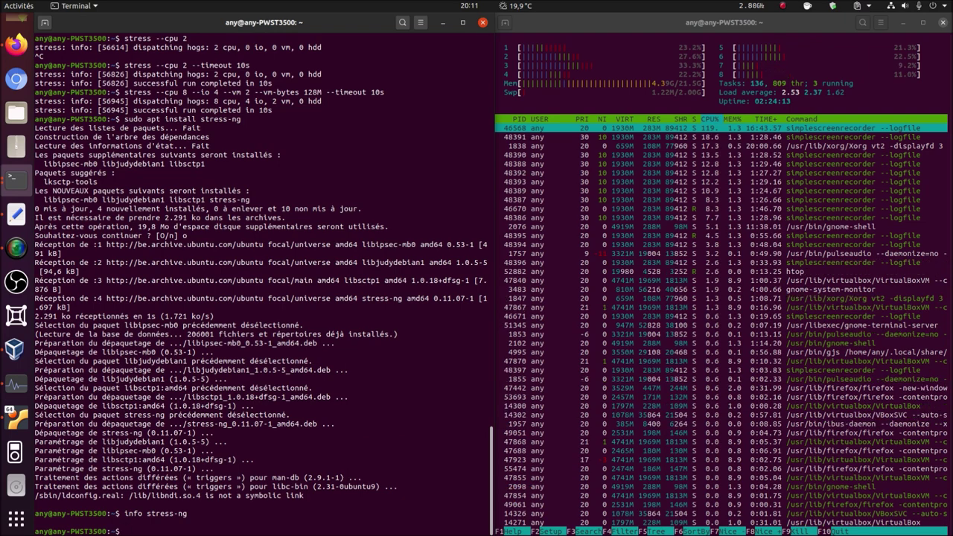
{"action": "type", "text": "stress"}
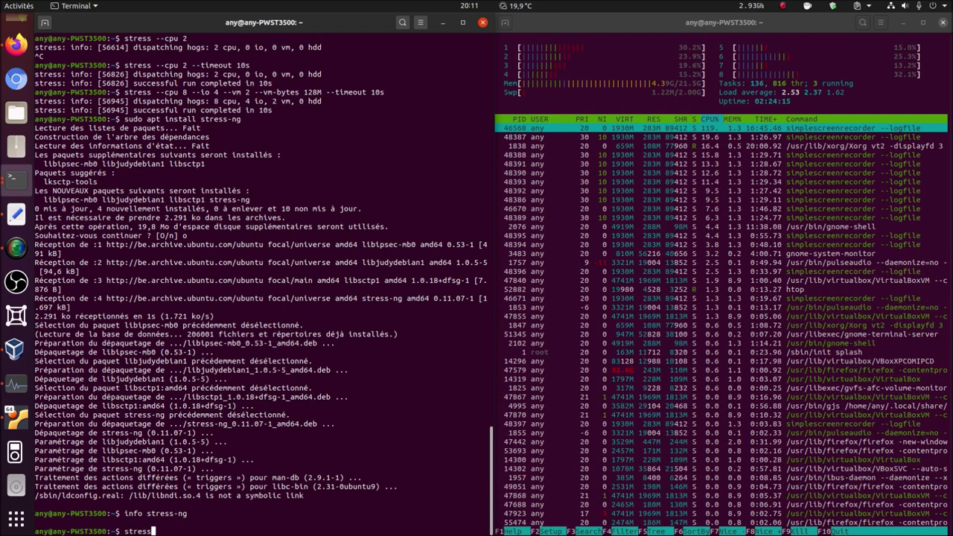
{"action": "type", "text": "-ng"}
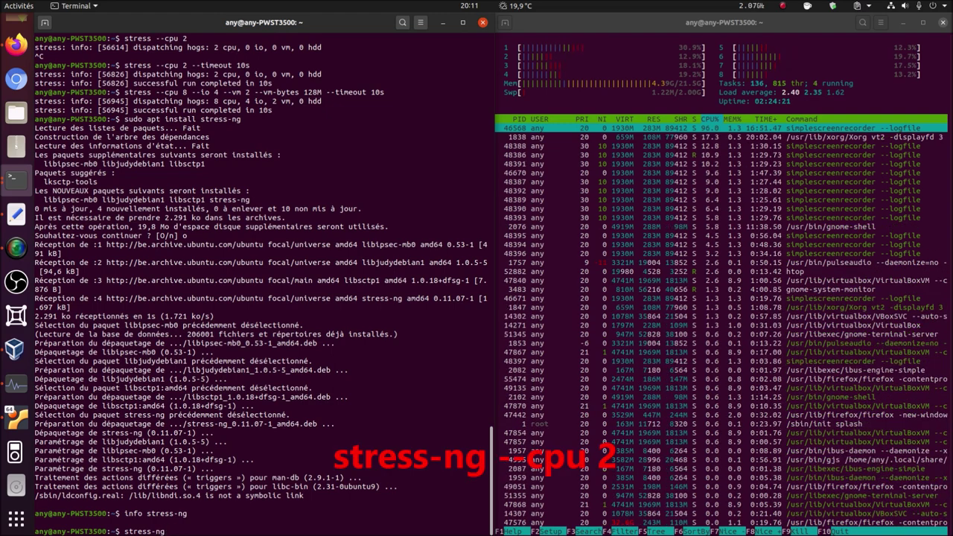
{"action": "type", "text": " --cpu"}
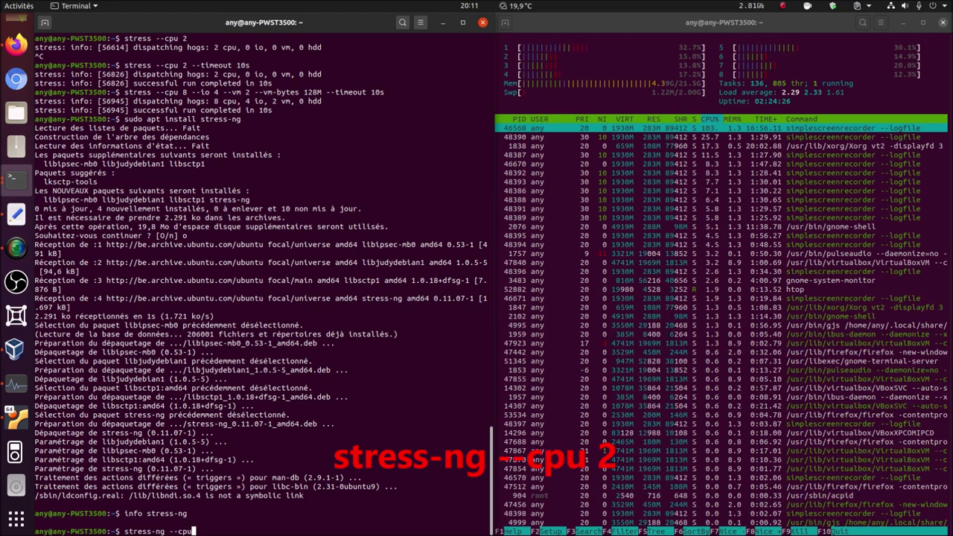
{"action": "type", "text": " 2"}
- Run 'stress-ng --cpu 2', interrupt it, then rerun it with '--timeout 10s'
{"action": "key", "text": "Return"}
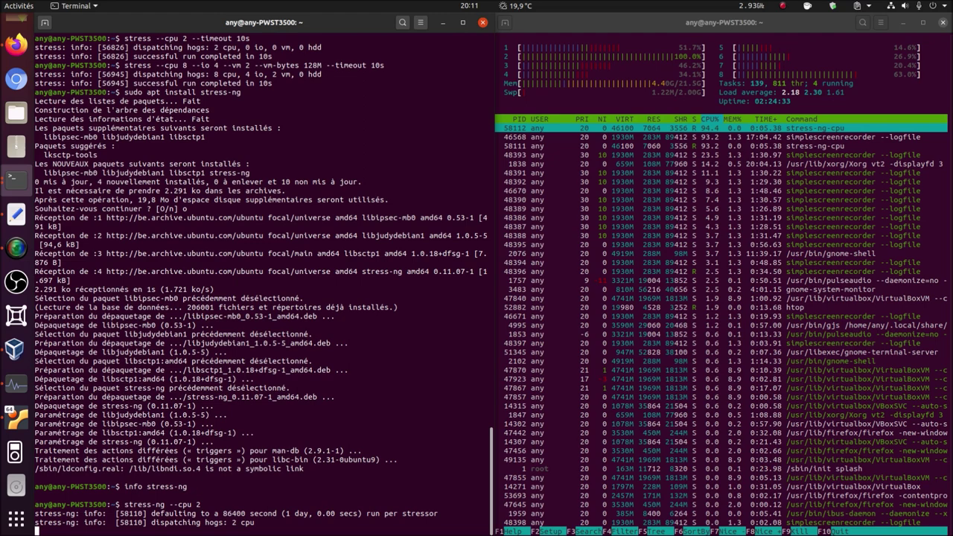
{"action": "key", "text": "ctrl+c"}
{"action": "key", "text": "Up"}
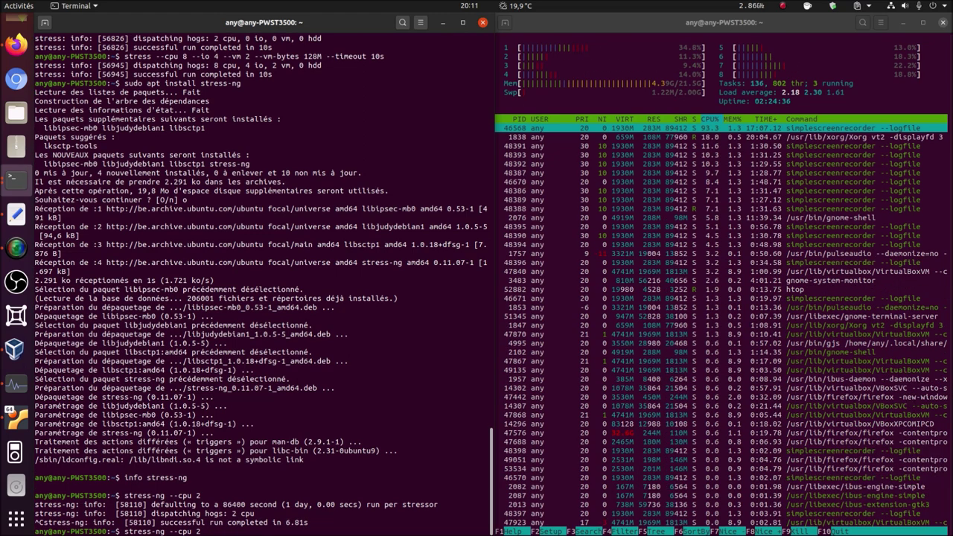
{"action": "type", "text": "-"}
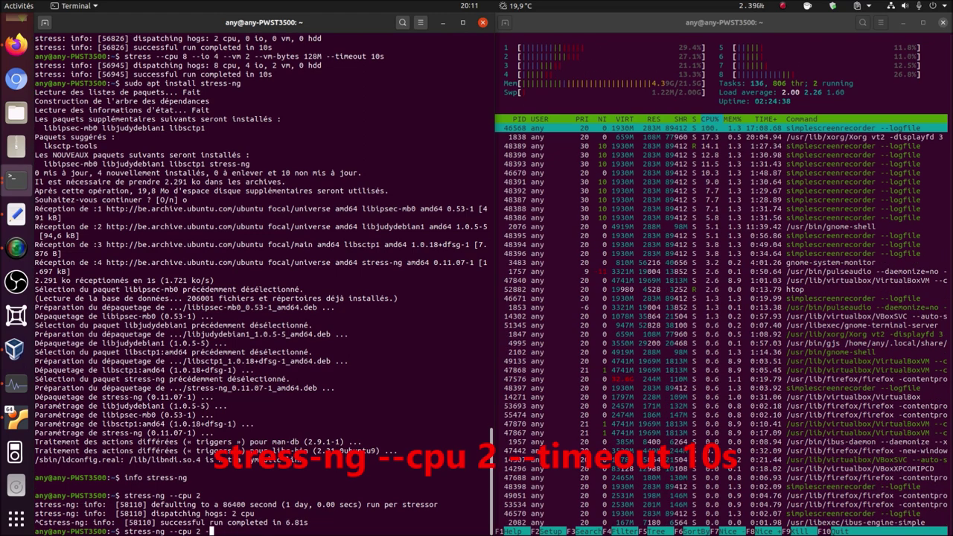
{"action": "type", "text": "-timeout"}
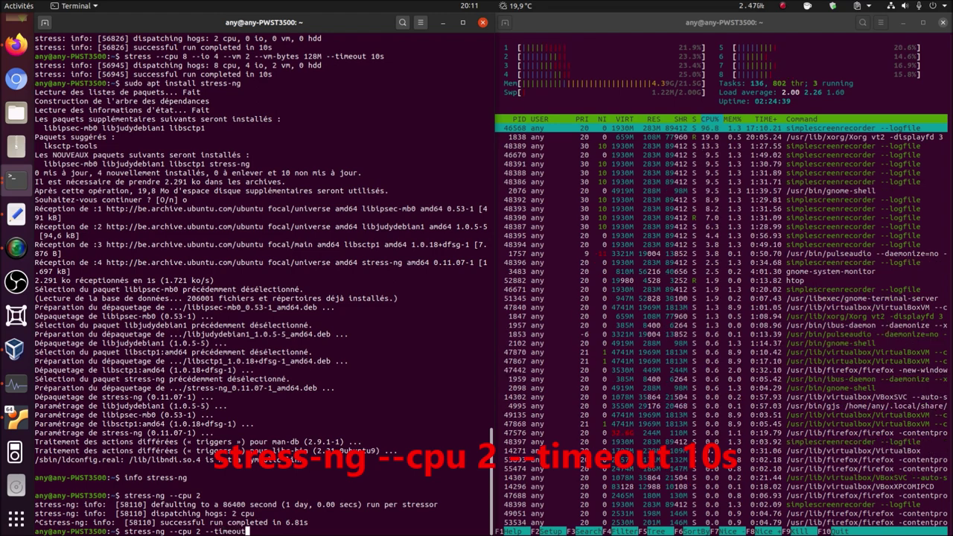
{"action": "type", "text": " 10s"}
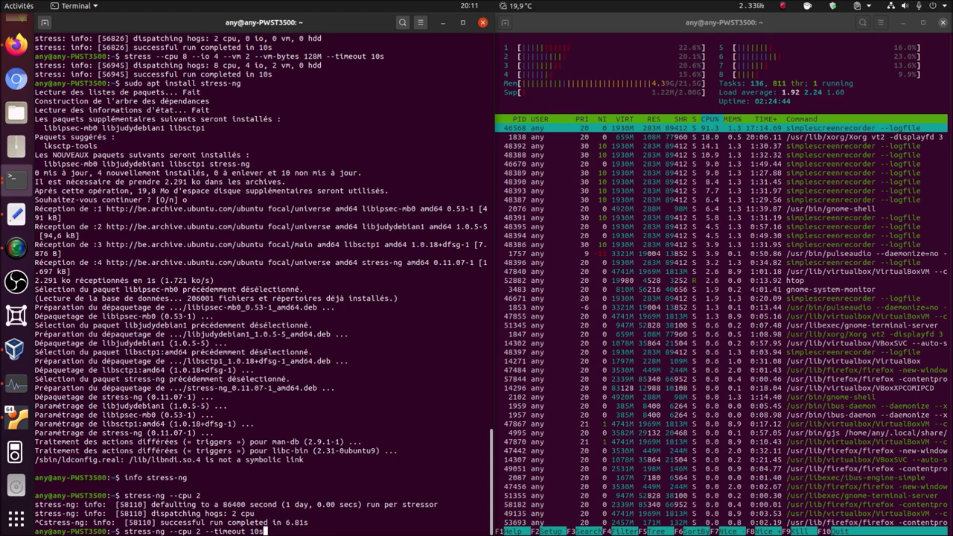
{"action": "key", "text": "Return"}
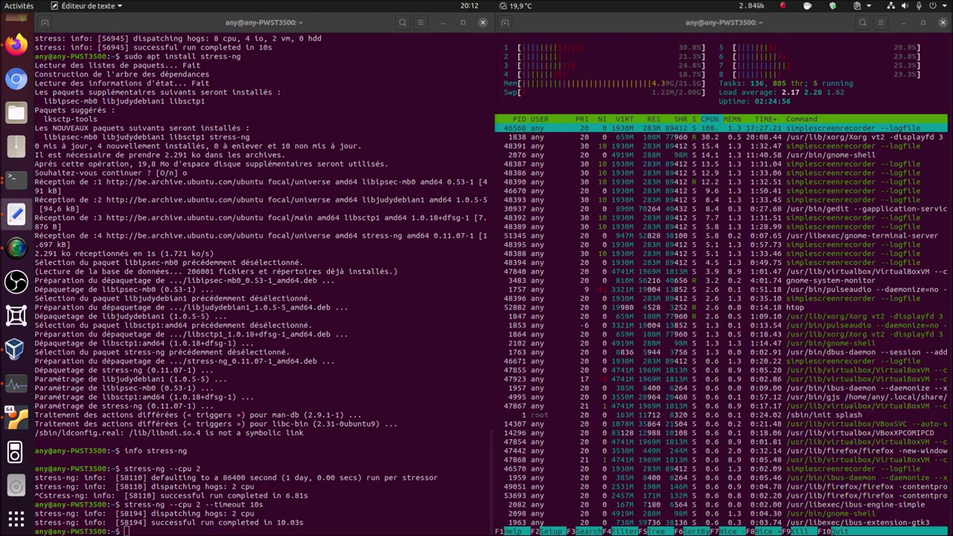
- Paste and run 'stress-ng --cpu 8 --io 4 --vm 2 --vm-bytes 128M --timeout 10s', then Ctrl+L to clear
{"action": "left_click", "coordinate": [320, 529]}
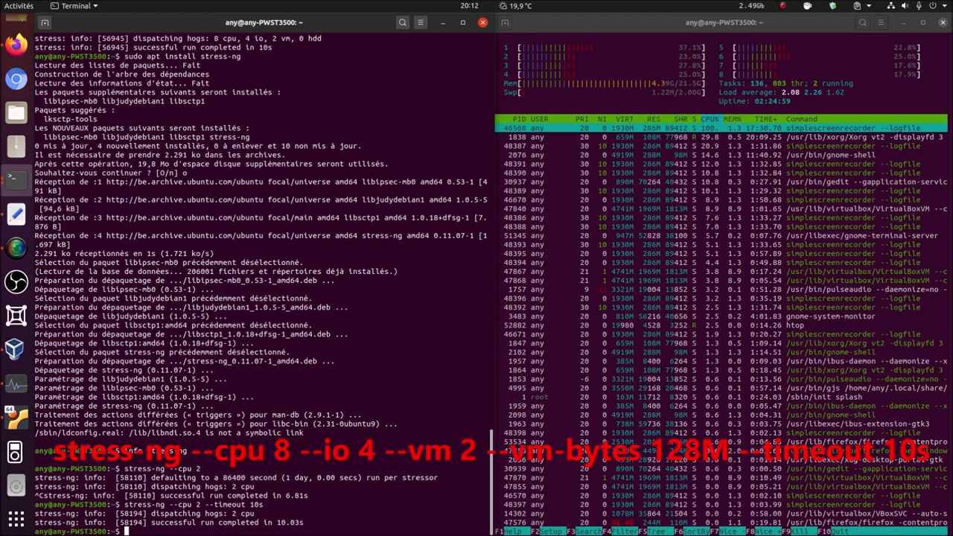
{"action": "right_click", "coordinate": [341, 526]}
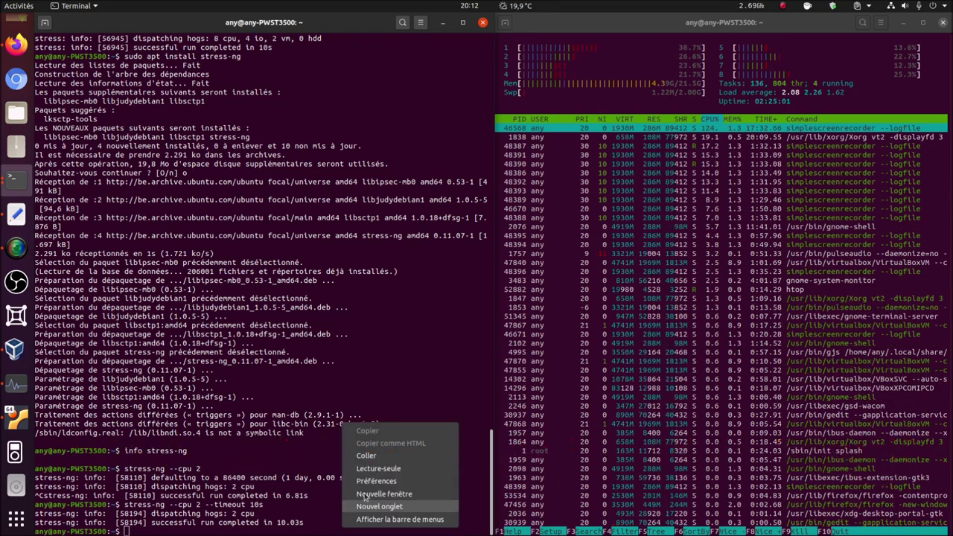
{"action": "left_click", "coordinate": [385, 457]}
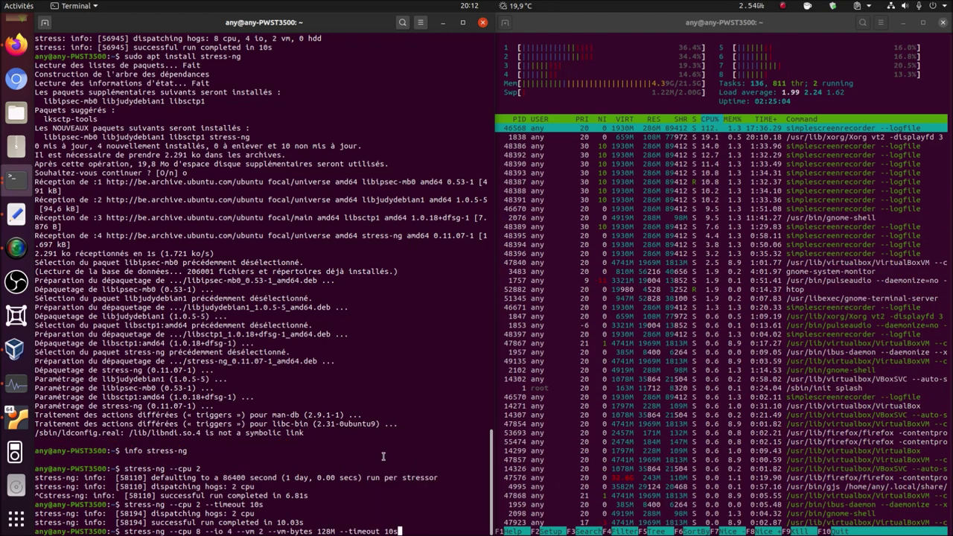
{"action": "key", "text": "Return"}
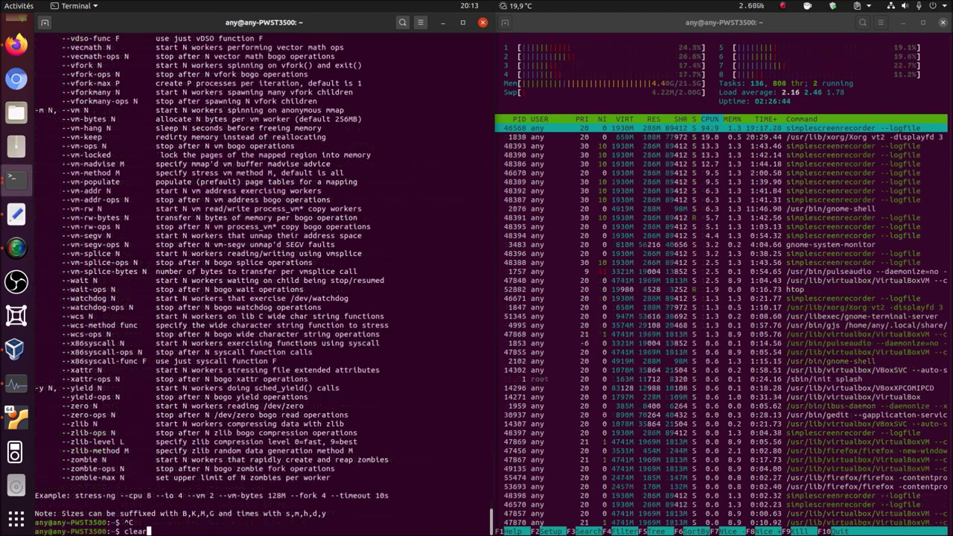
{"action": "key", "text": "ctrl+l"}
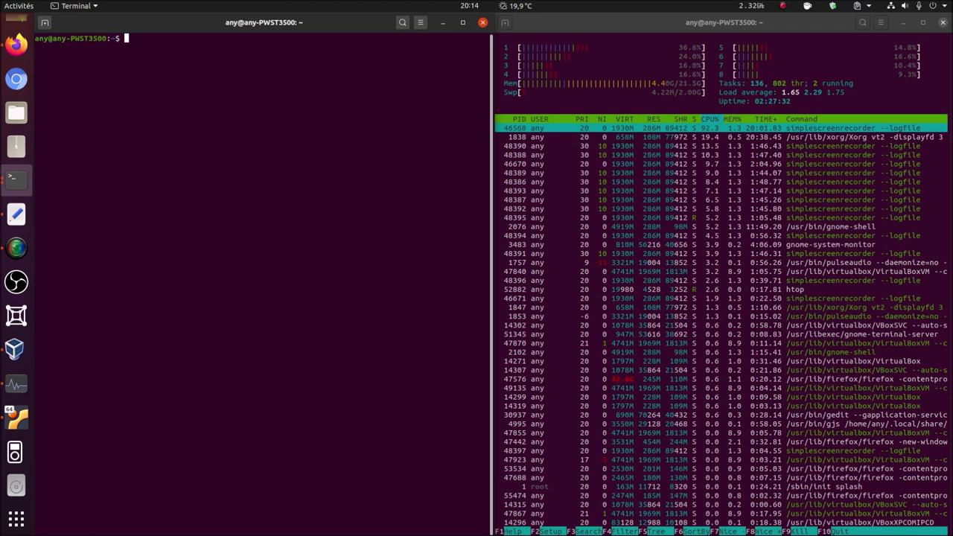
{"action": "key", "text": "alt+Tab"}
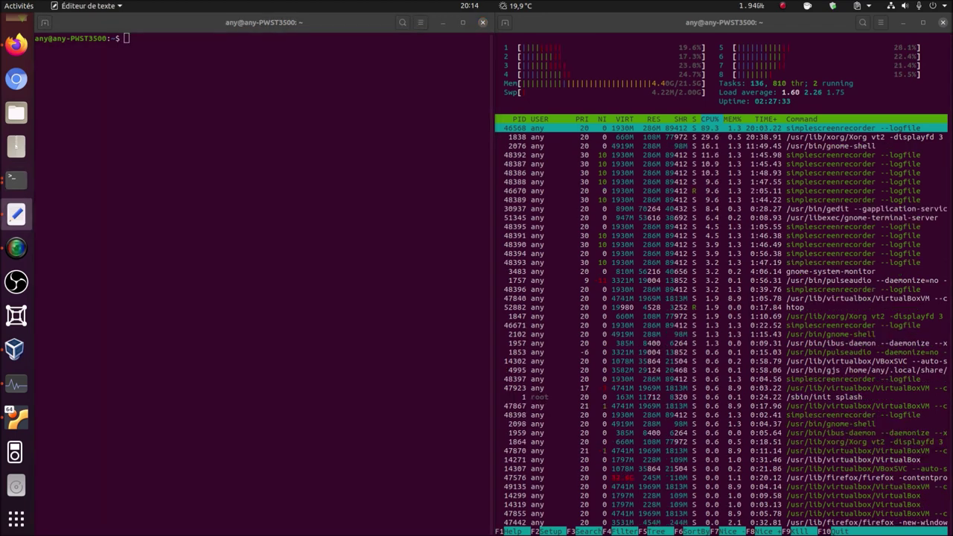
- Open the s-tui project page in a new Firefox tab and skim it
{"action": "left_click", "coordinate": [16, 44]}
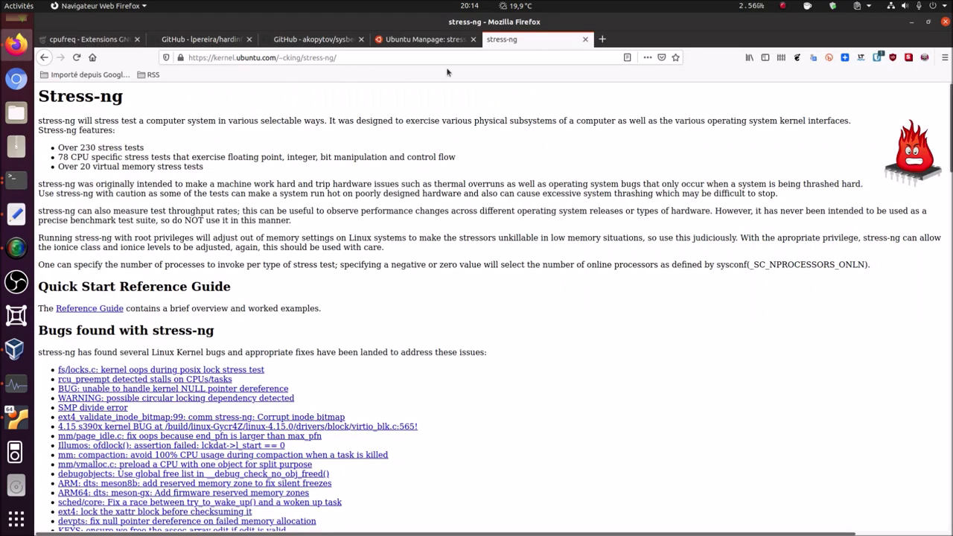
{"action": "left_click", "coordinate": [603, 39]}
{"action": "right_click", "coordinate": [446, 61]}
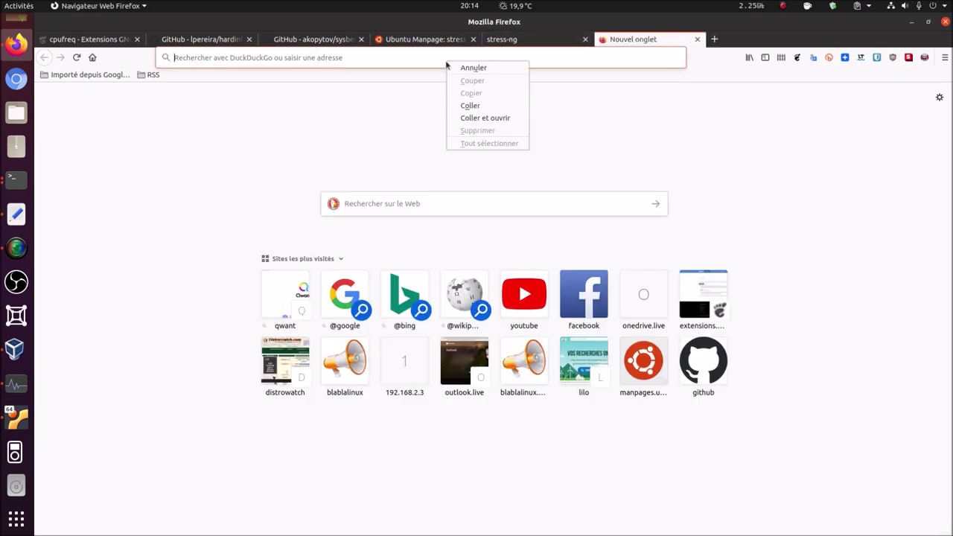
{"action": "left_click", "coordinate": [473, 117]}
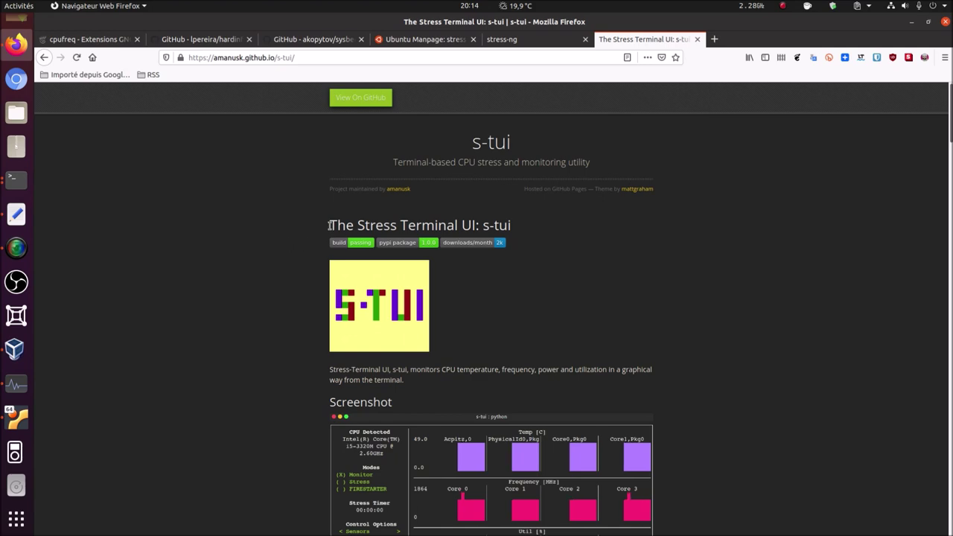
{"action": "scroll", "coordinate": [268, 311], "scroll_direction": "down", "scroll_amount": 5}
{"action": "scroll", "coordinate": [266, 317], "scroll_direction": "down", "scroll_amount": 10}
{"action": "scroll", "coordinate": [266, 317], "scroll_direction": "up", "scroll_amount": 15}
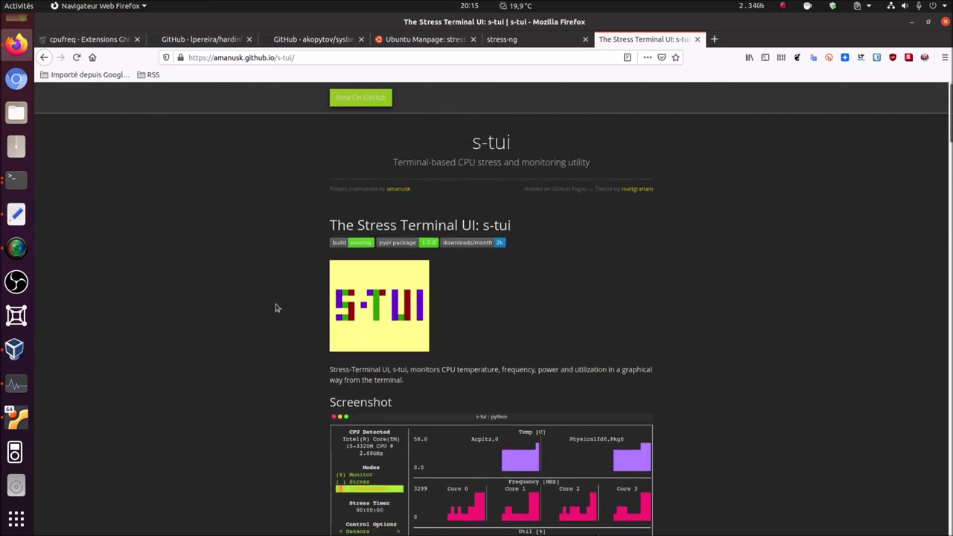
{"action": "scroll", "coordinate": [275, 305], "scroll_direction": "down", "scroll_amount": 8}
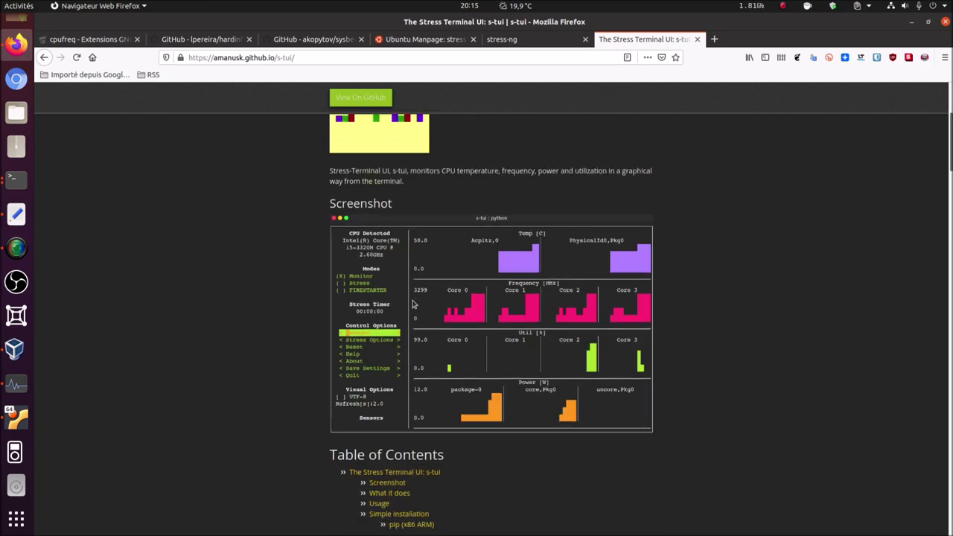
- Jump to 'Simple installation', select 'sudo apt install s-tui', then minimise Firefox
{"action": "left_click", "coordinate": [402, 344]}
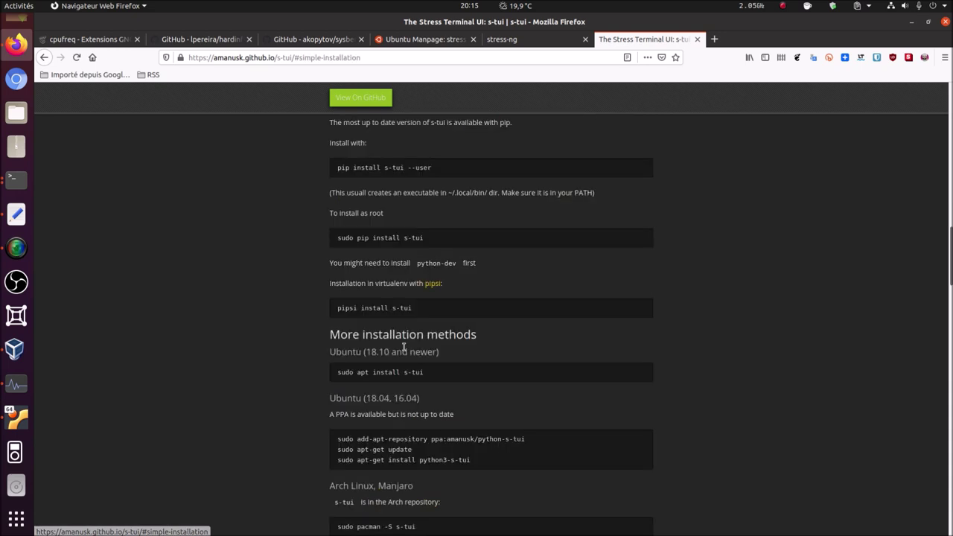
{"action": "scroll", "coordinate": [254, 213], "scroll_direction": "down", "scroll_amount": 3}
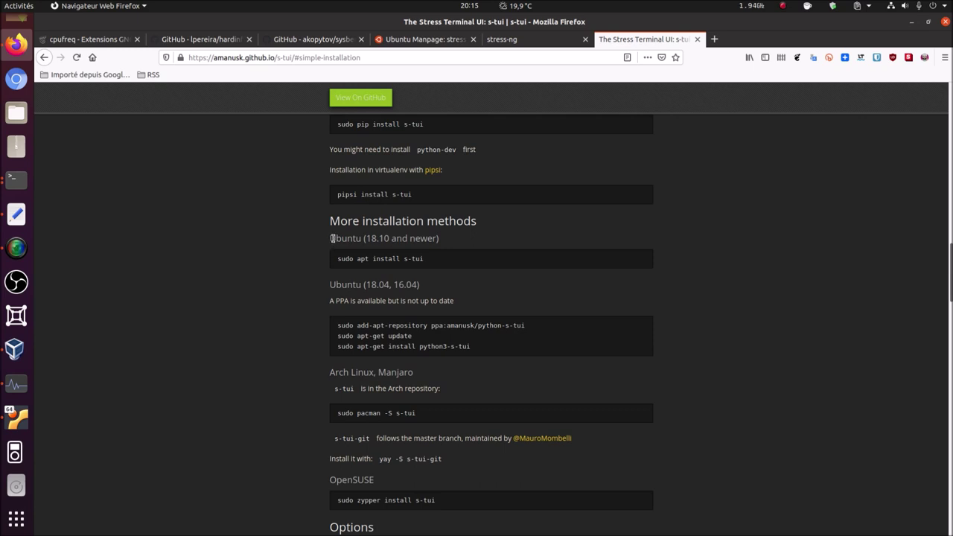
{"action": "left_click_drag", "start_coordinate": [337, 259], "coordinate": [433, 262]}
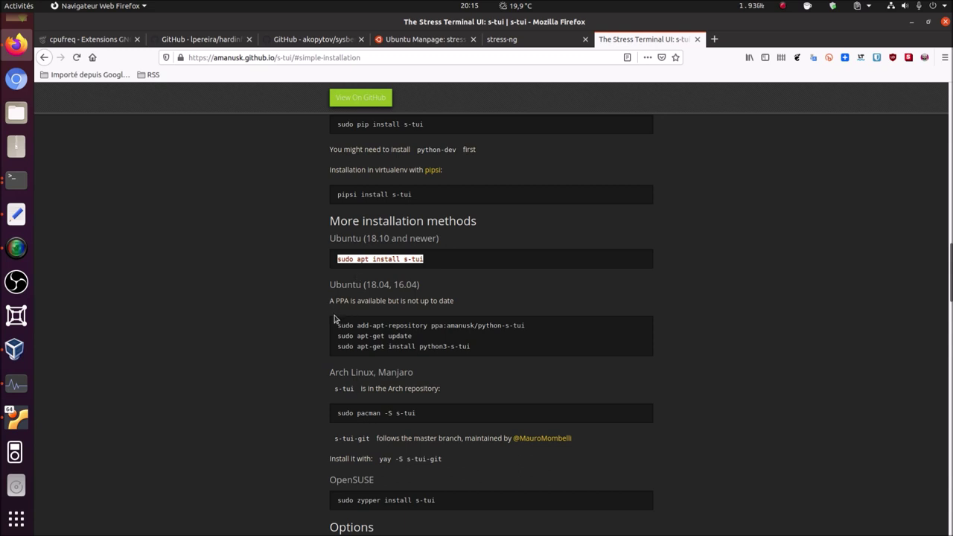
{"action": "scroll", "coordinate": [243, 368], "scroll_direction": "down", "scroll_amount": 1}
{"action": "scroll", "coordinate": [246, 365], "scroll_direction": "up", "scroll_amount": 10}
{"action": "scroll", "coordinate": [250, 359], "scroll_direction": "up", "scroll_amount": 8}
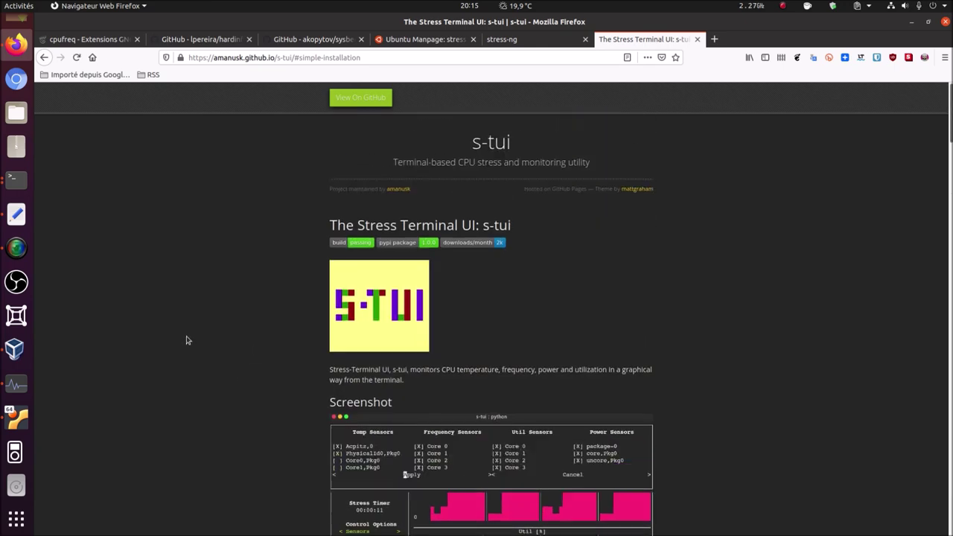
{"action": "left_click", "coordinate": [912, 21]}
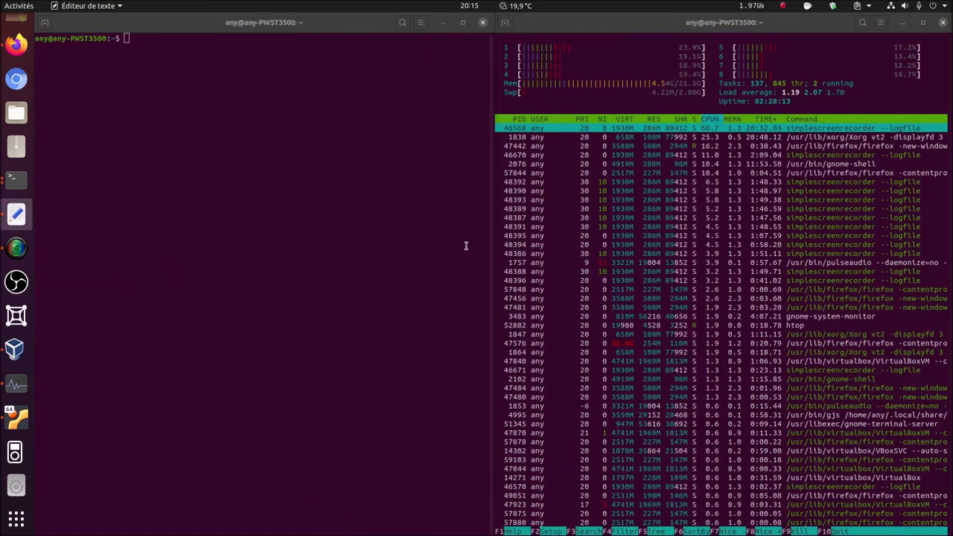
- Search the package list for s-tui with 'apt search s-tui'
{"action": "left_click", "coordinate": [260, 177]}
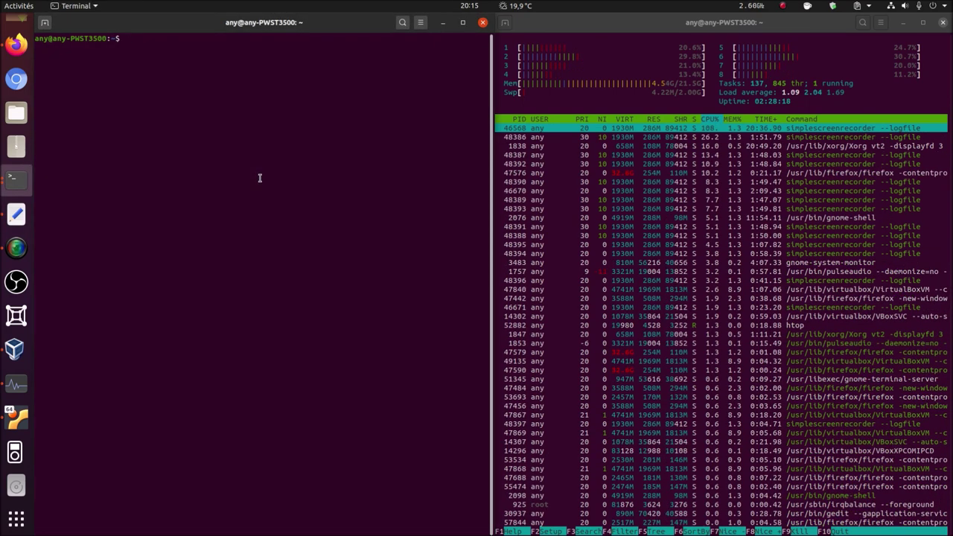
{"action": "type", "text": "sudo"}
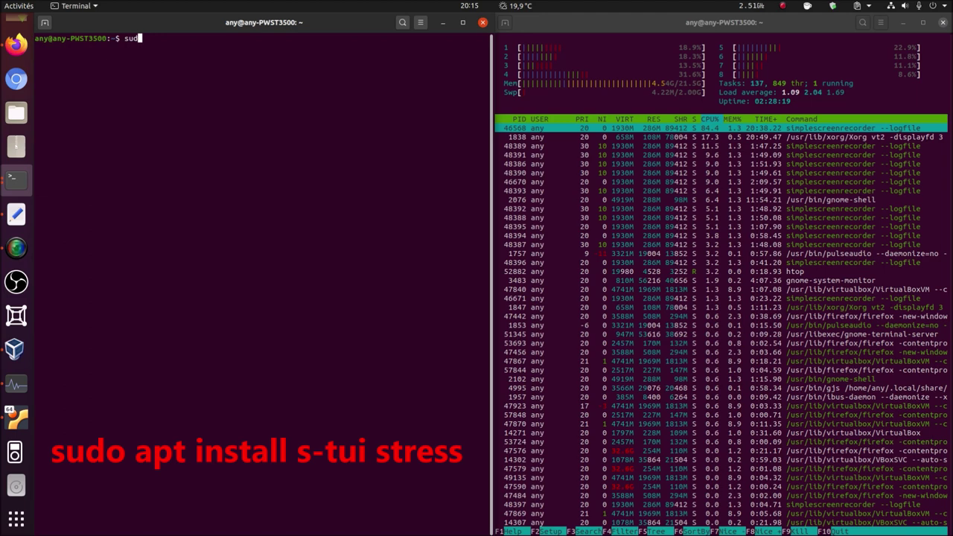
{"action": "key", "text": "BackSpace"}
{"action": "key", "text": "BackSpace"}
{"action": "key", "text": "BackSpace"}
{"action": "key", "text": "BackSpace"}
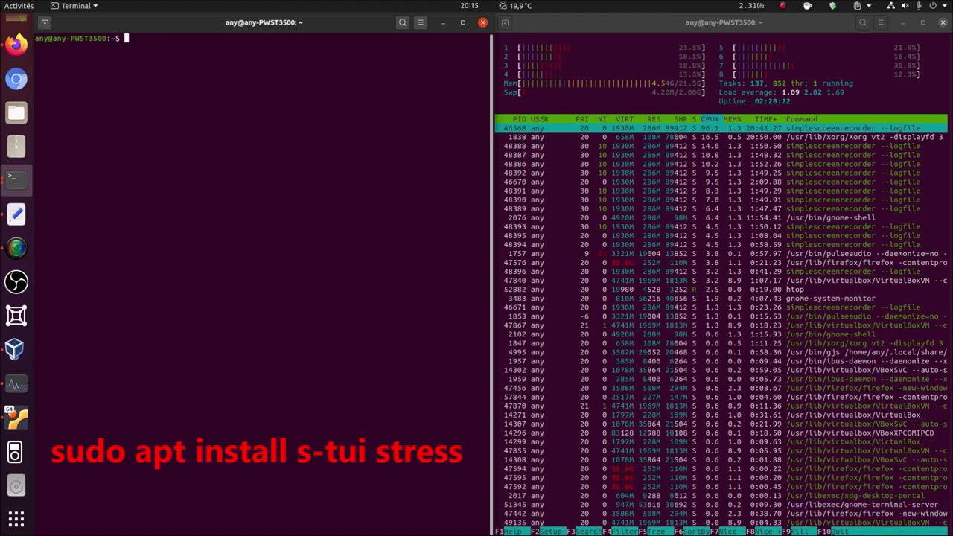
{"action": "type", "text": "apt sear"}
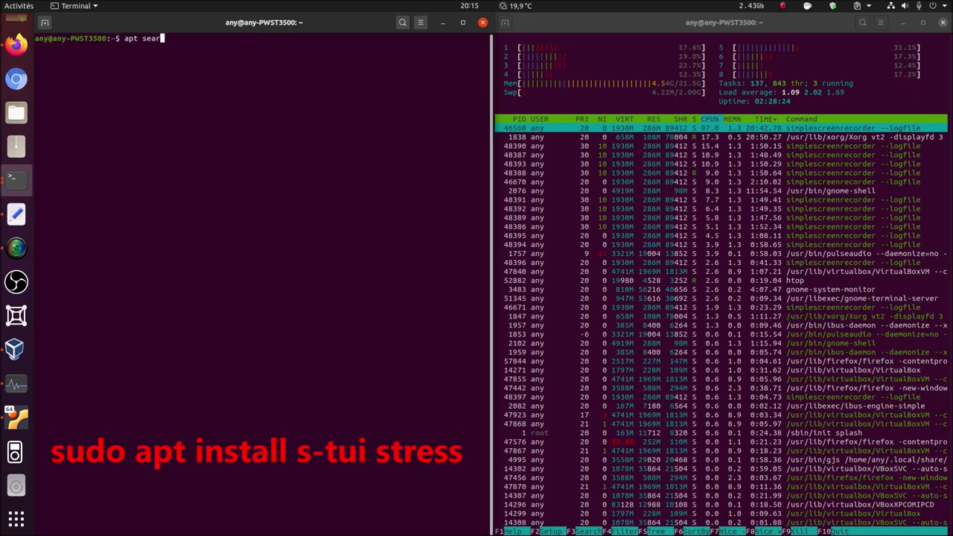
{"action": "type", "text": "ch "}
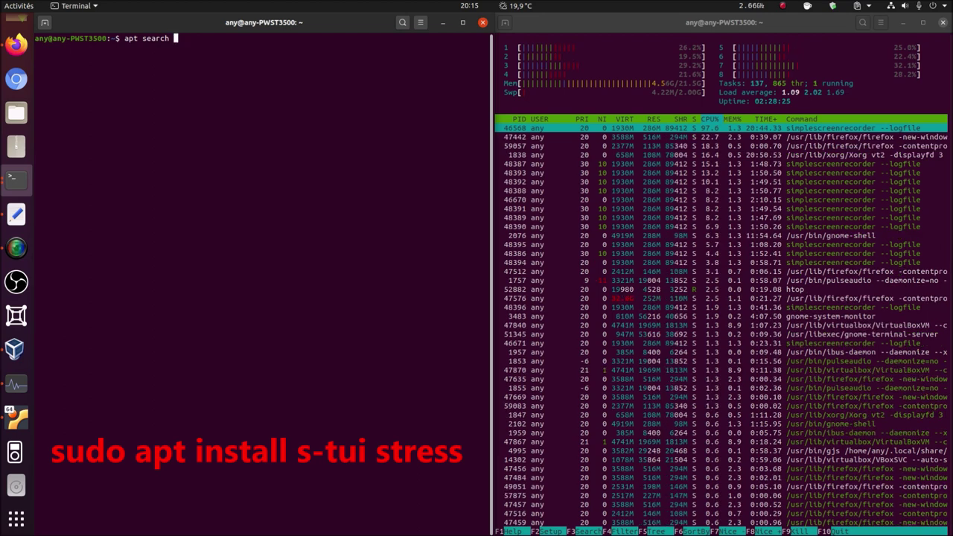
{"action": "type", "text": "s-tui"}
{"action": "key", "text": "Return"}
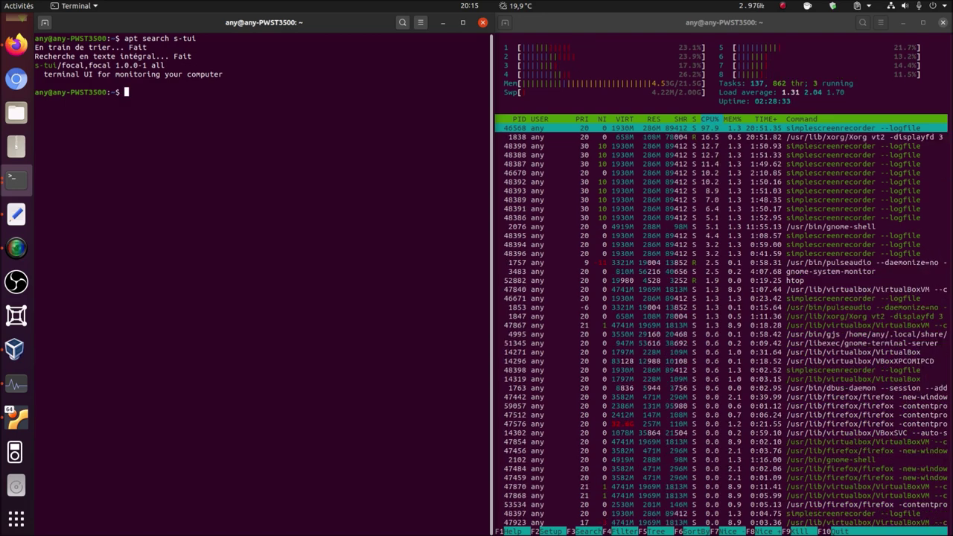
- Start 'sudo apt install s-tui', decline it, then edit the recalled command, adding and removing stress-ng
{"action": "type", "text": "sudo"}
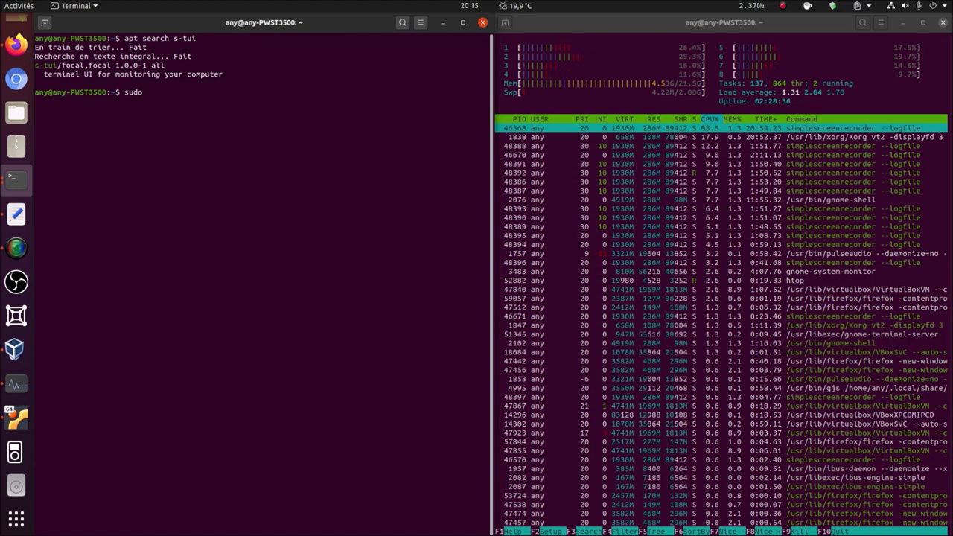
{"action": "type", "text": " apt "}
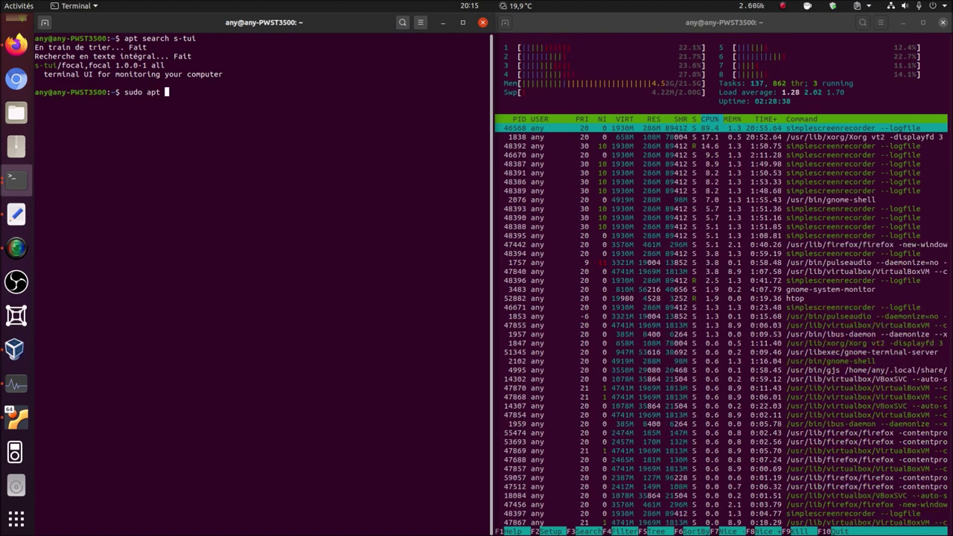
{"action": "type", "text": "install s-tui"}
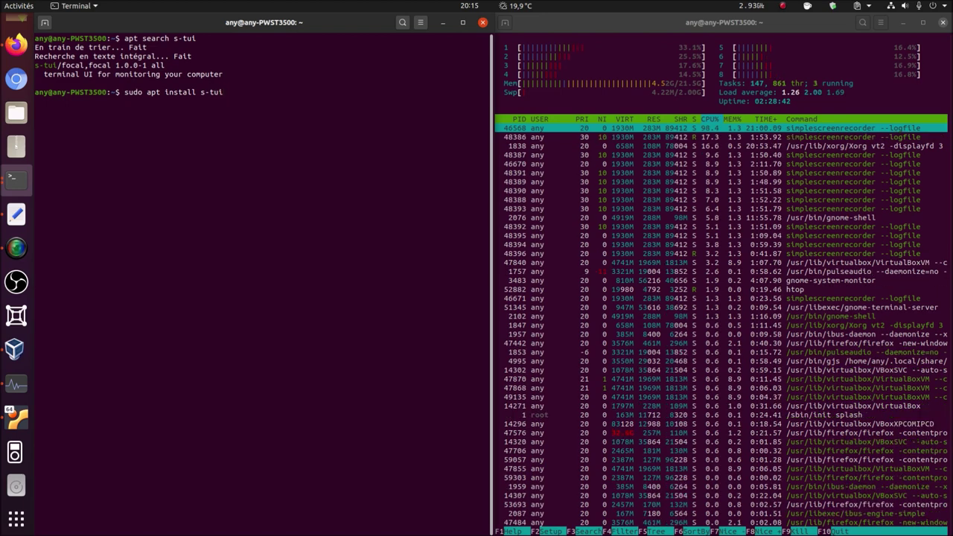
{"action": "key", "text": "Return"}
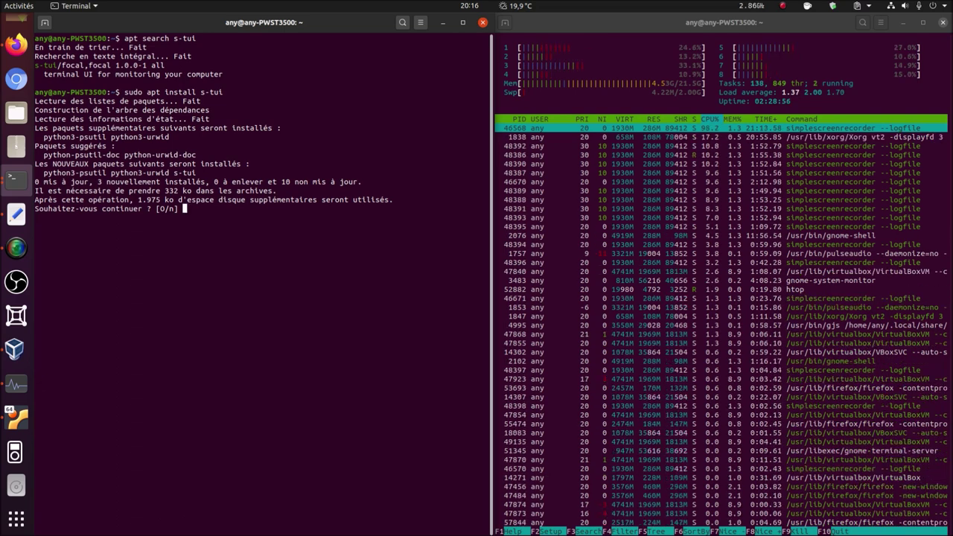
{"action": "type", "text": "n"}
{"action": "key", "text": "Return"}
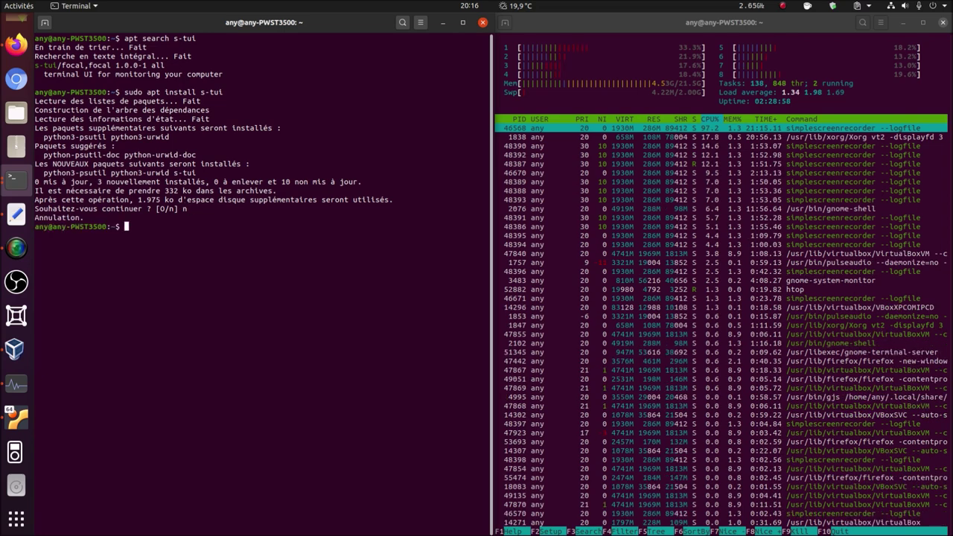
{"action": "key", "text": "Up"}
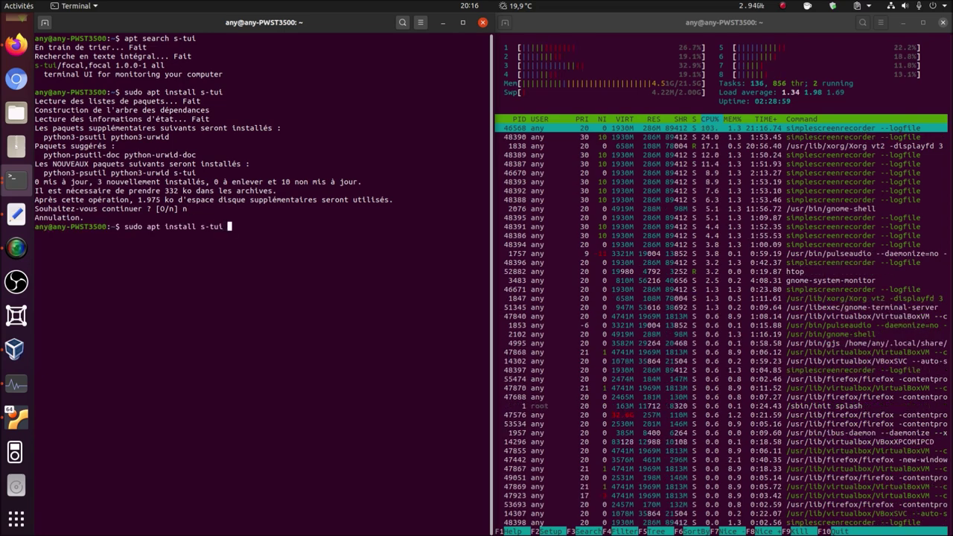
{"action": "type", "text": "stress"}
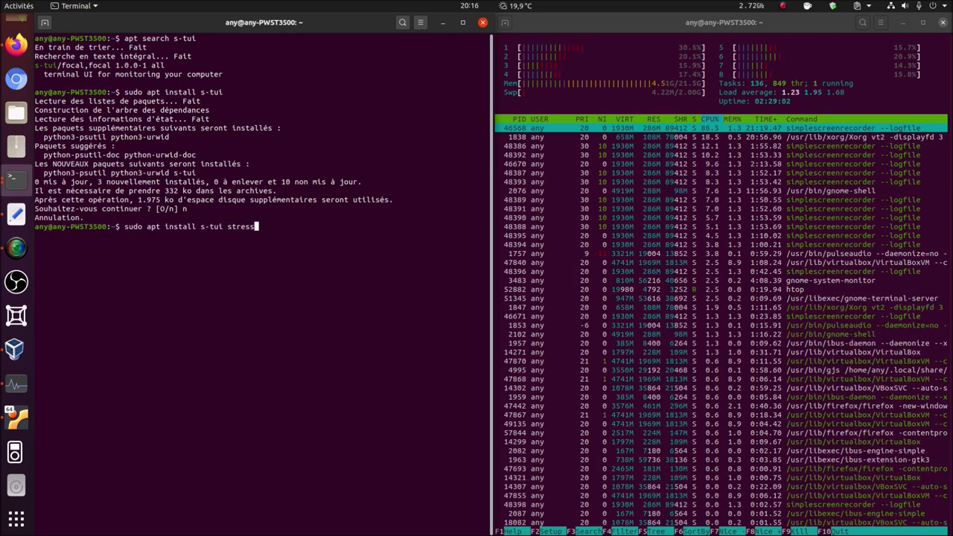
{"action": "type", "text": "-ng"}
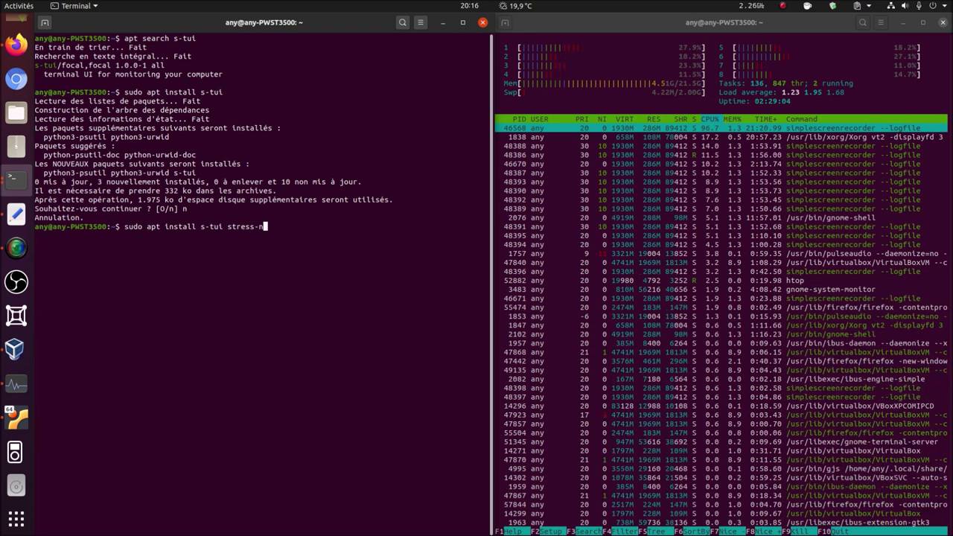
{"action": "key", "text": "BackSpace"}
{"action": "key", "text": "BackSpace"}
{"action": "key", "text": "BackSpace"}
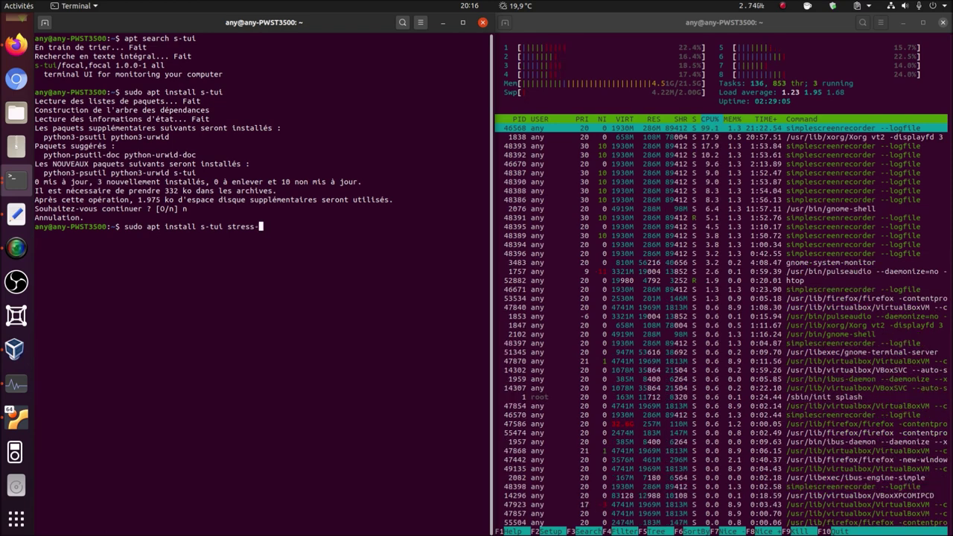
{"action": "type", "text": "stress"}
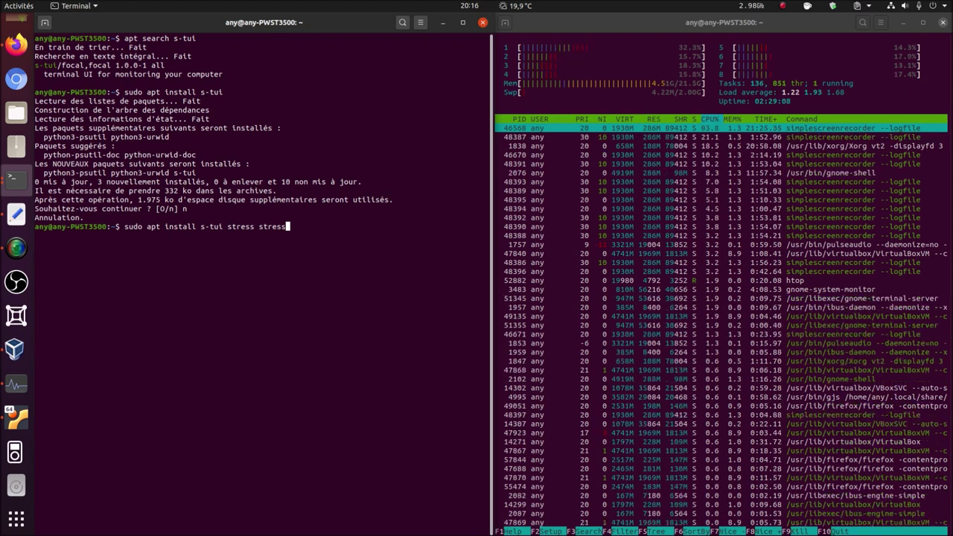
{"action": "type", "text": "-ng"}
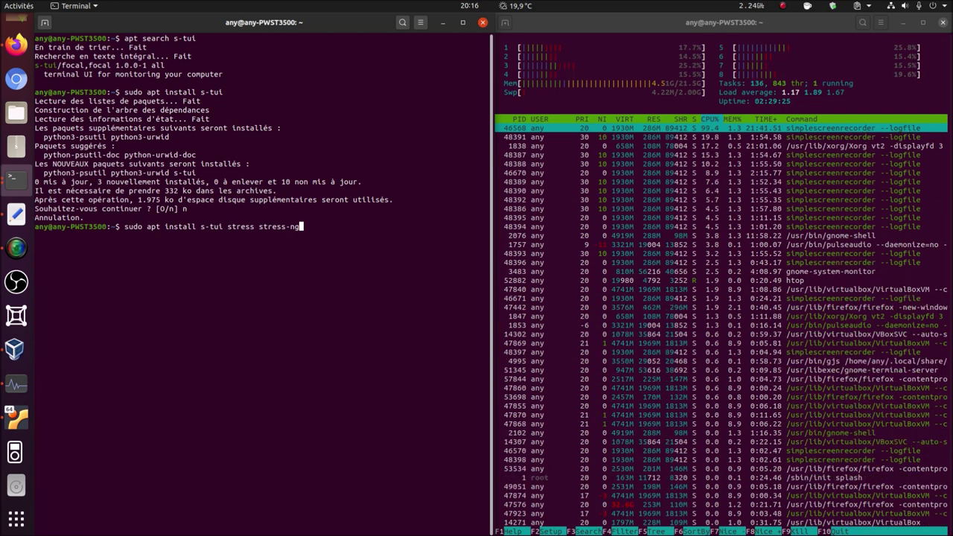
{"action": "key", "text": "BackSpace"}
{"action": "key", "text": "BackSpace"}
{"action": "key", "text": "BackSpace"}
{"action": "key", "text": "BackSpace"}
{"action": "key", "text": "BackSpace"}
{"action": "key", "text": "BackSpace"}
{"action": "key", "text": "BackSpace"}
{"action": "key", "text": "BackSpace"}
{"action": "key", "text": "BackSpace"}
{"action": "key", "text": "BackSpace"}
{"action": "key", "text": "BackSpace"}
{"action": "key", "text": "BackSpace"}
{"action": "key", "text": "BackSpace"}
{"action": "key", "text": "BackSpace"}
{"action": "key", "text": "BackSpace"}
{"action": "key", "text": "BackSpace"}
{"action": "key", "text": "BackSpace"}
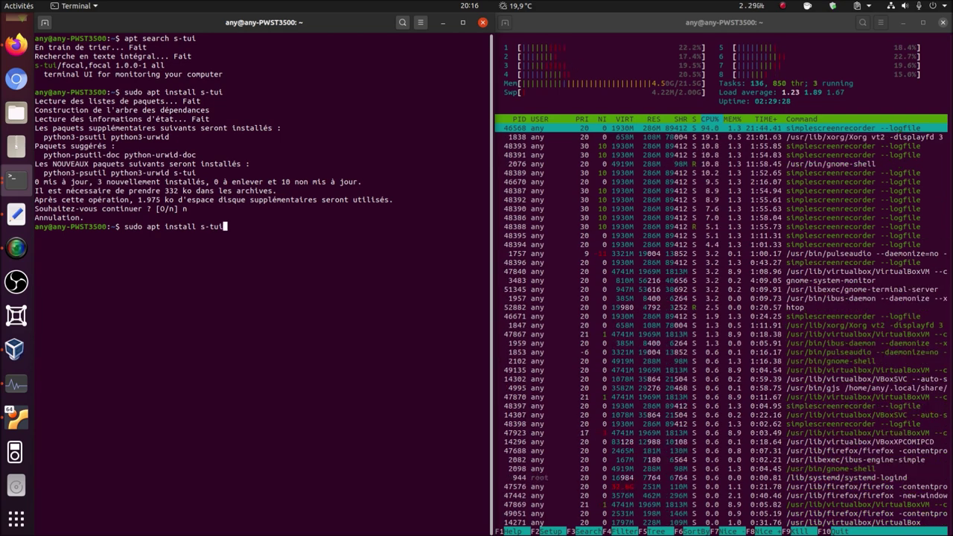
- Install s-tui by answering 'o' at the prompt, then launch s-tui
{"action": "key", "text": "Return"}
{"action": "type", "text": "o"}
{"action": "key", "text": "Return"}
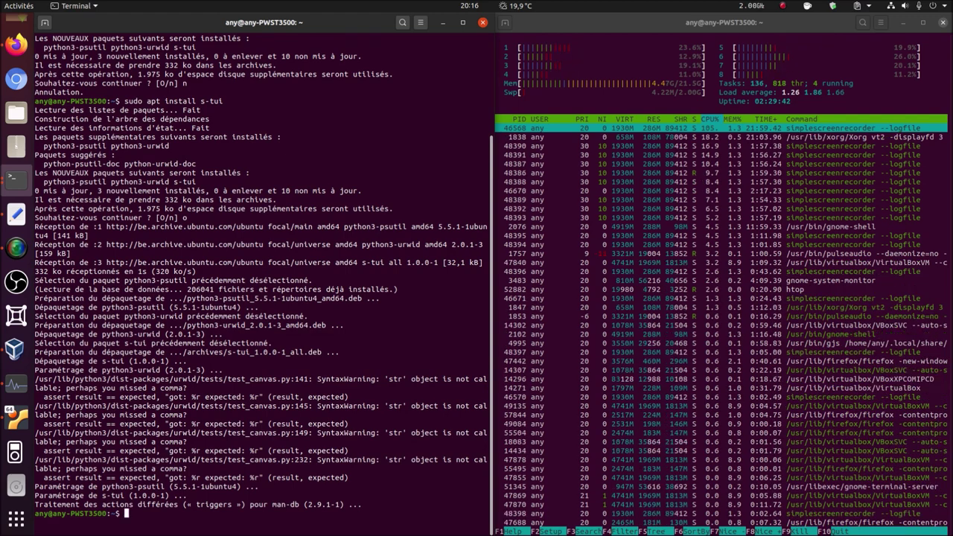
{"action": "type", "text": "s-tui"}
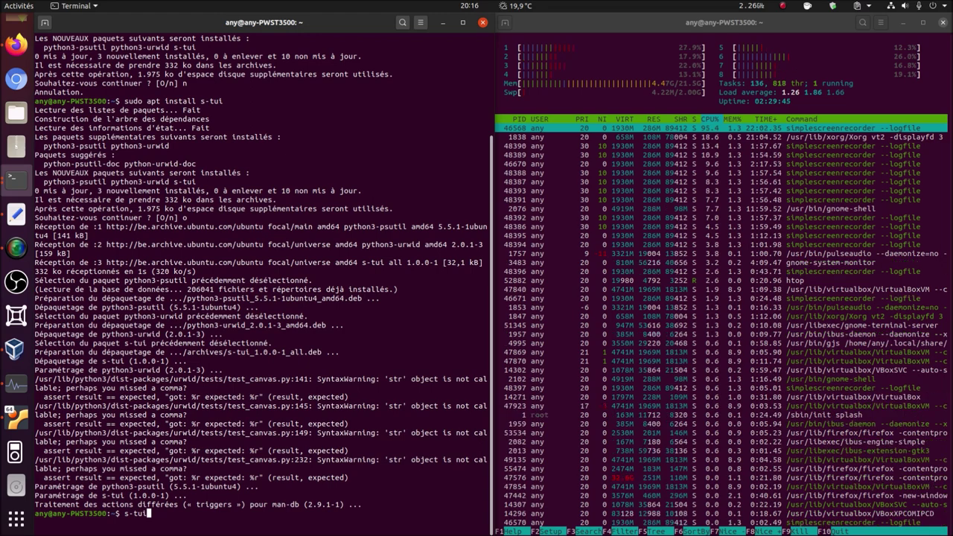
{"action": "key", "text": "Return"}
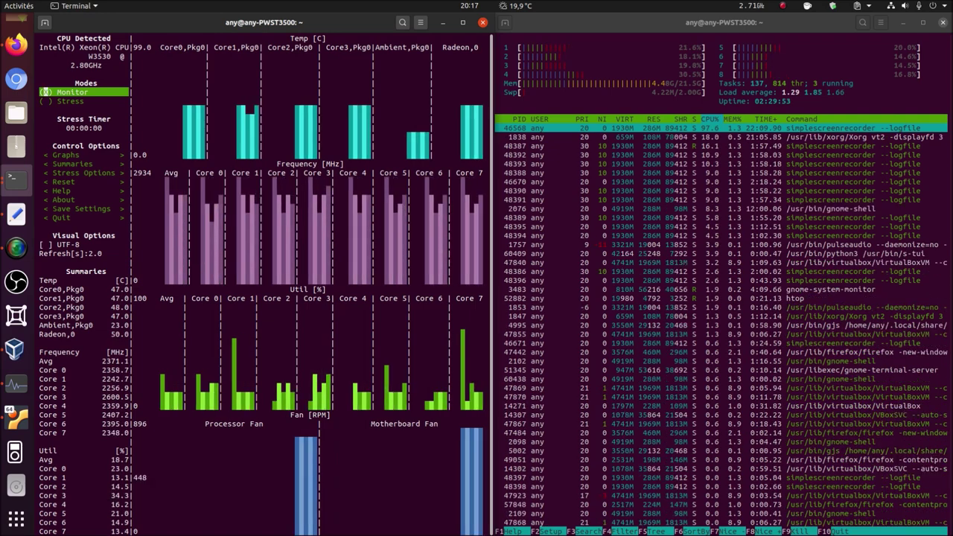
- Skim the s-tui project page in Firefox, then minimise the browser
{"action": "left_click", "coordinate": [17, 43]}
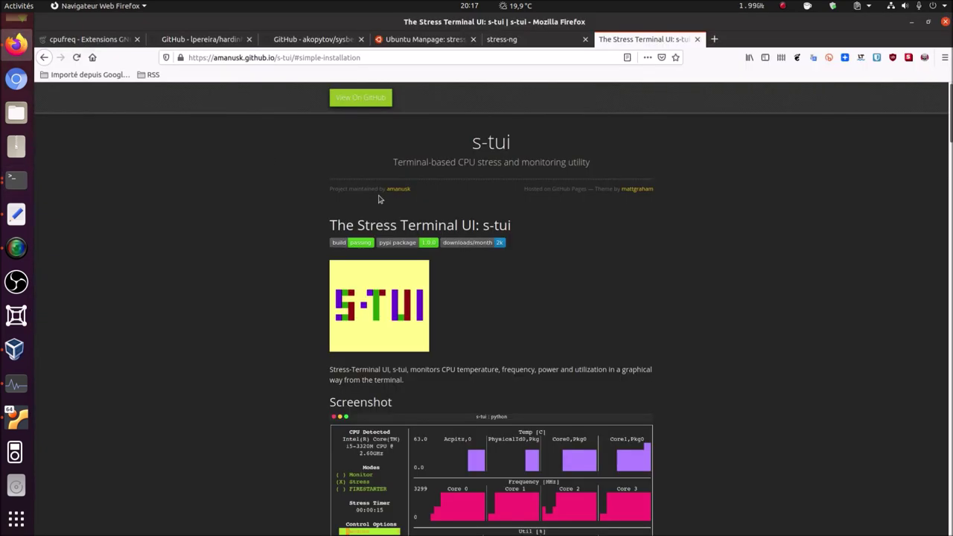
{"action": "scroll", "coordinate": [477, 223], "scroll_direction": "down", "scroll_amount": 3}
{"action": "scroll", "coordinate": [476, 224], "scroll_direction": "down", "scroll_amount": 10}
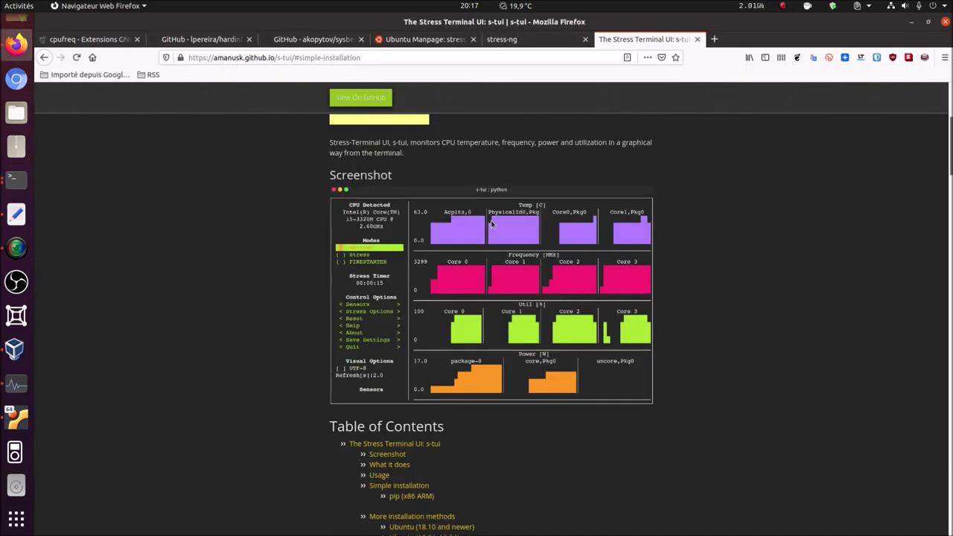
{"action": "scroll", "coordinate": [506, 223], "scroll_direction": "down", "scroll_amount": 3}
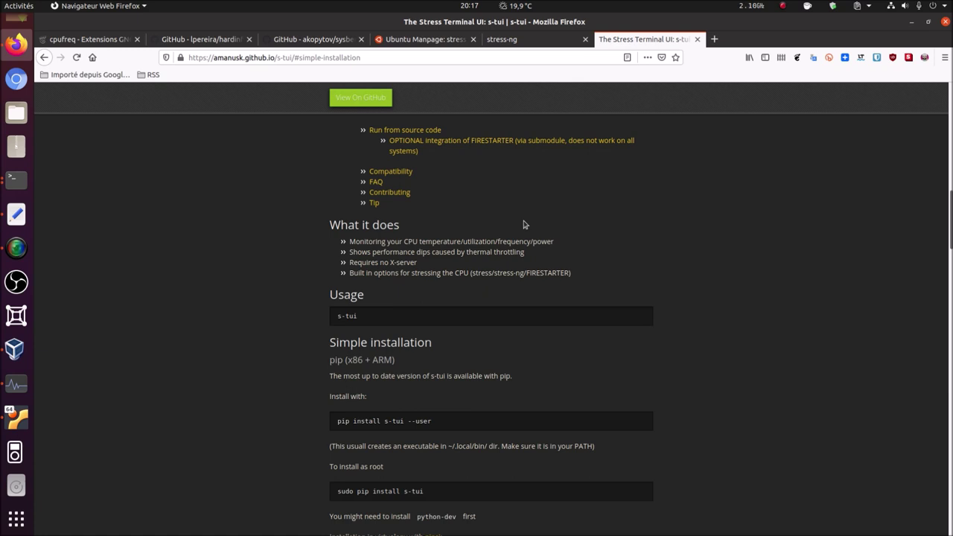
{"action": "scroll", "coordinate": [524, 224], "scroll_direction": "down", "scroll_amount": 5}
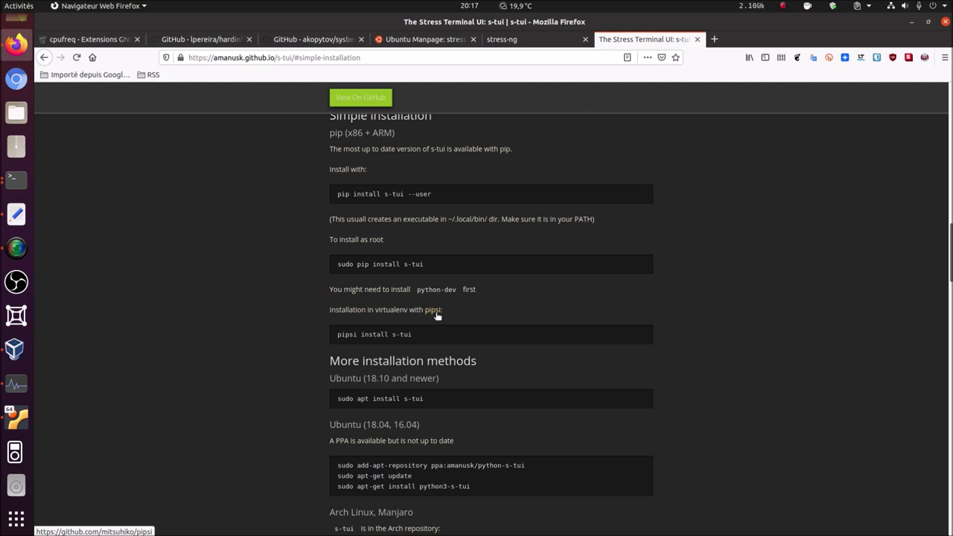
{"action": "scroll", "coordinate": [419, 317], "scroll_direction": "up", "scroll_amount": 2}
{"action": "scroll", "coordinate": [419, 316], "scroll_direction": "up", "scroll_amount": 10}
{"action": "scroll", "coordinate": [447, 291], "scroll_direction": "up", "scroll_amount": 5}
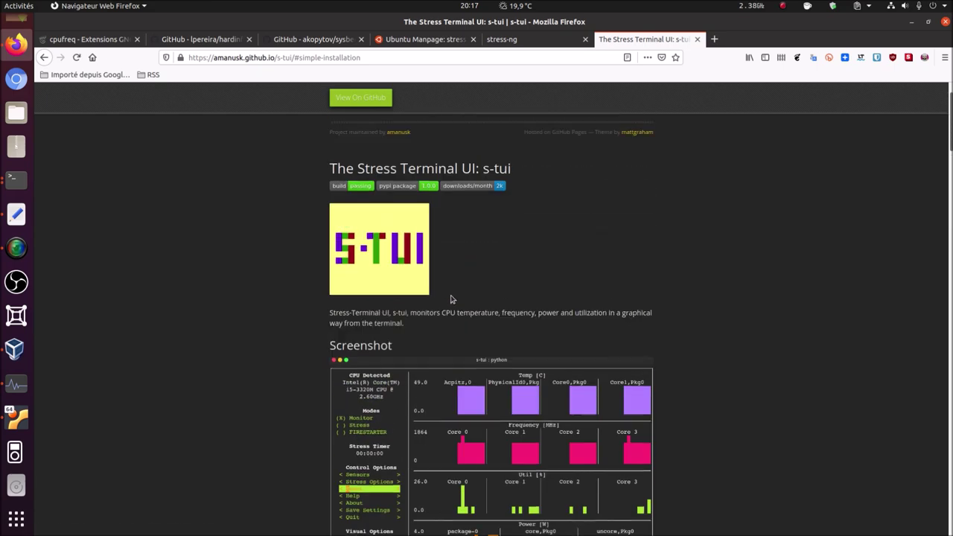
{"action": "left_click", "coordinate": [912, 23]}
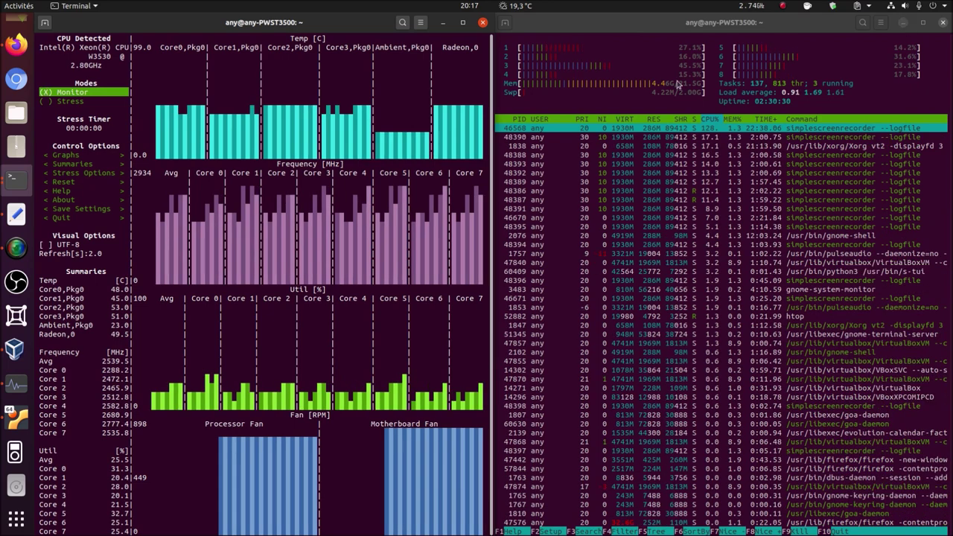
- Read through the s-tui installation methods, options and FAQ, then return to the top
{"action": "left_click", "coordinate": [17, 45]}
{"action": "scroll", "coordinate": [453, 292], "scroll_direction": "down", "scroll_amount": 5}
{"action": "scroll", "coordinate": [453, 292], "scroll_direction": "down", "scroll_amount": 5}
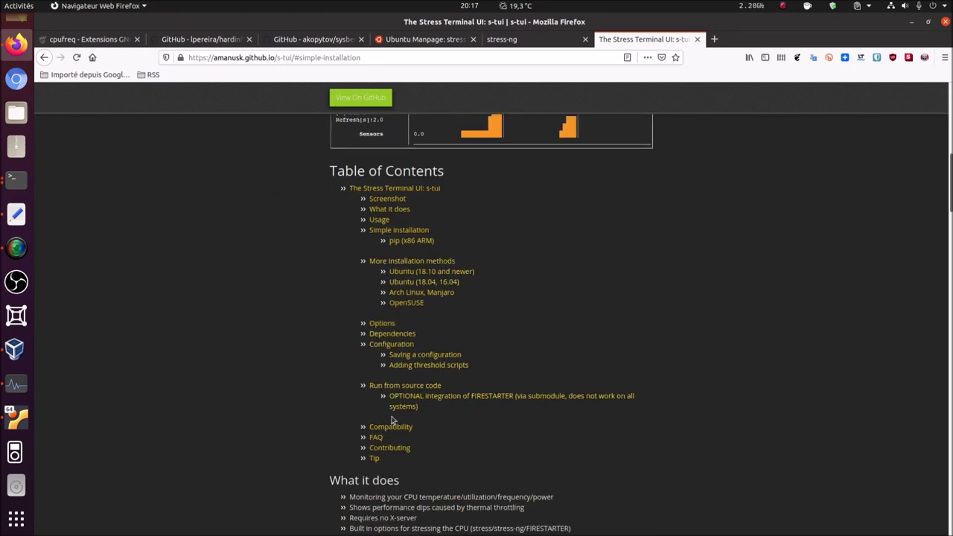
{"action": "scroll", "coordinate": [393, 421], "scroll_direction": "down", "scroll_amount": 15}
{"action": "scroll", "coordinate": [393, 421], "scroll_direction": "down", "scroll_amount": 7}
{"action": "scroll", "coordinate": [387, 411], "scroll_direction": "down", "scroll_amount": 3}
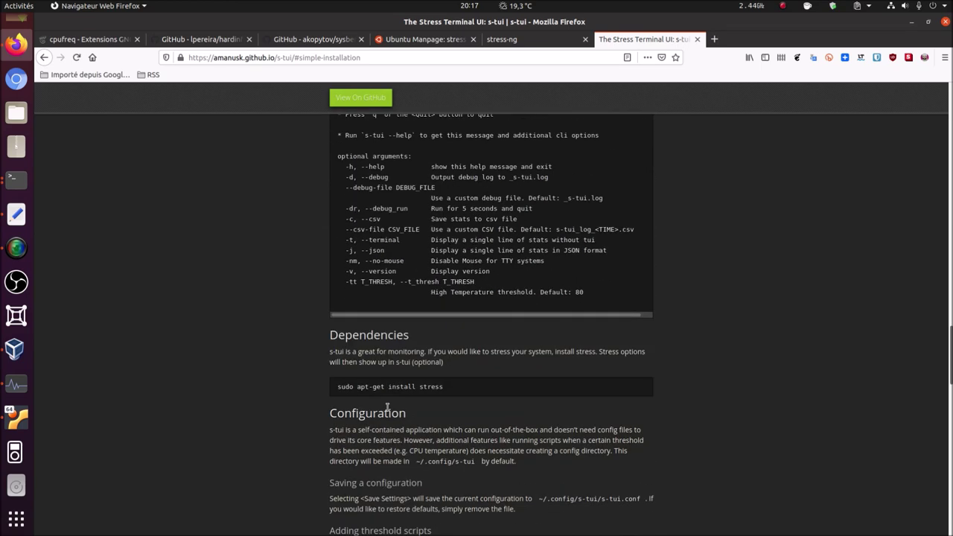
{"action": "scroll", "coordinate": [387, 407], "scroll_direction": "down", "scroll_amount": 8}
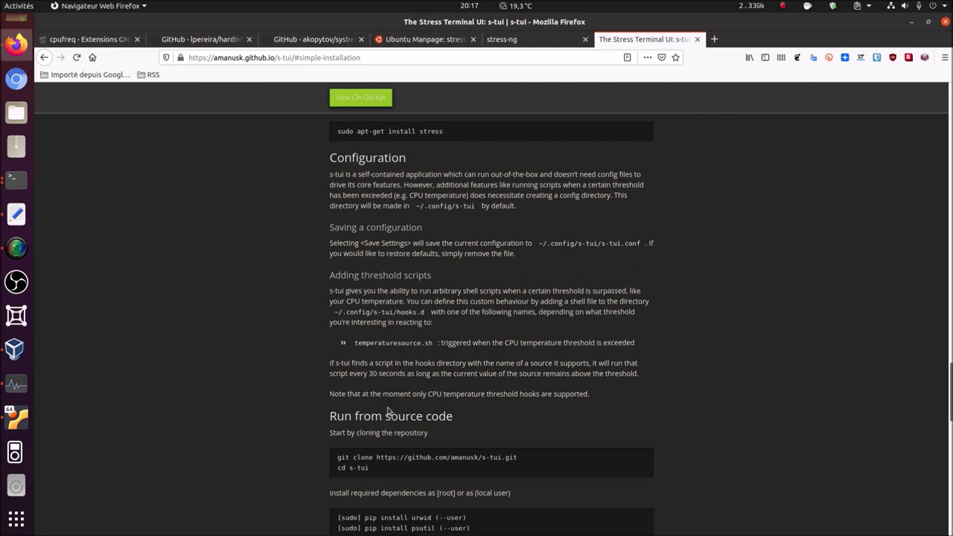
{"action": "scroll", "coordinate": [387, 407], "scroll_direction": "down", "scroll_amount": 10}
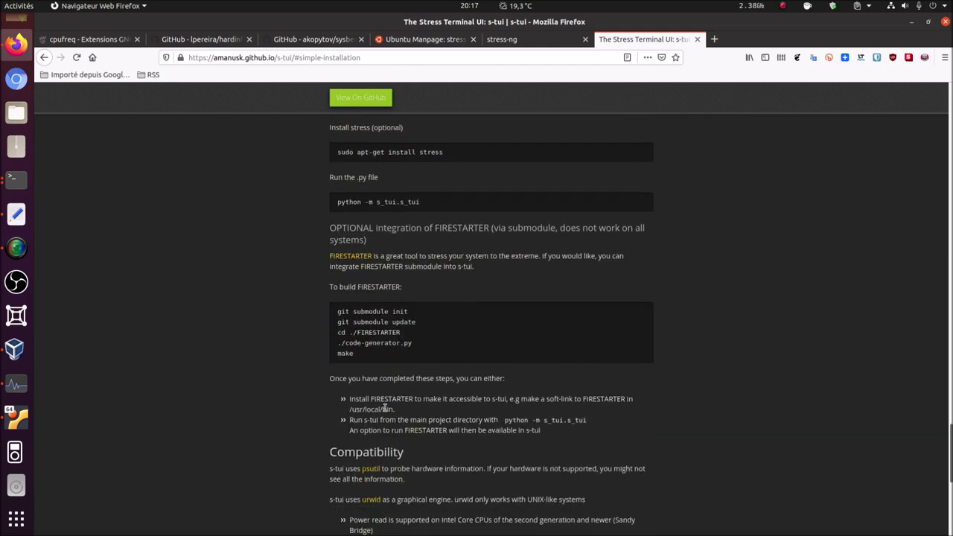
{"action": "scroll", "coordinate": [382, 407], "scroll_direction": "down", "scroll_amount": 5}
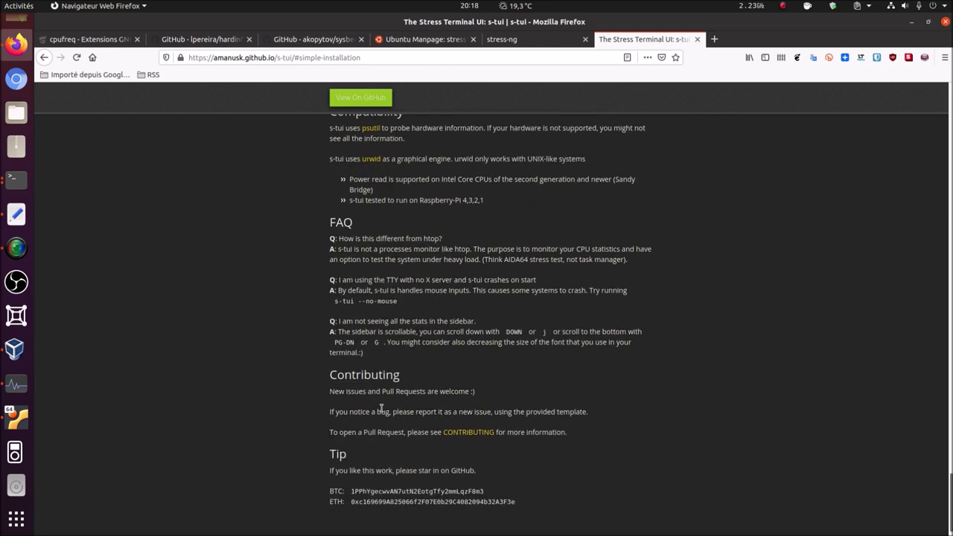
{"action": "scroll", "coordinate": [382, 408], "scroll_direction": "up", "scroll_amount": 2}
{"action": "scroll", "coordinate": [383, 407], "scroll_direction": "up", "scroll_amount": 20}
{"action": "scroll", "coordinate": [384, 410], "scroll_direction": "up", "scroll_amount": 20}
{"action": "scroll", "coordinate": [367, 381], "scroll_direction": "up", "scroll_amount": 18}
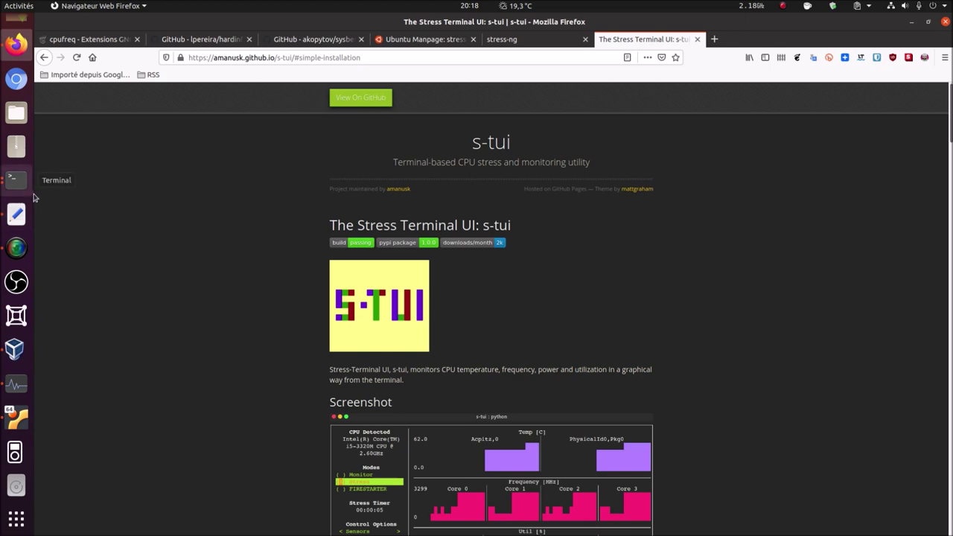
- Run s-tui's Stress mode twice, switching back to Monitor mode after each run
{"action": "left_click", "coordinate": [912, 24]}
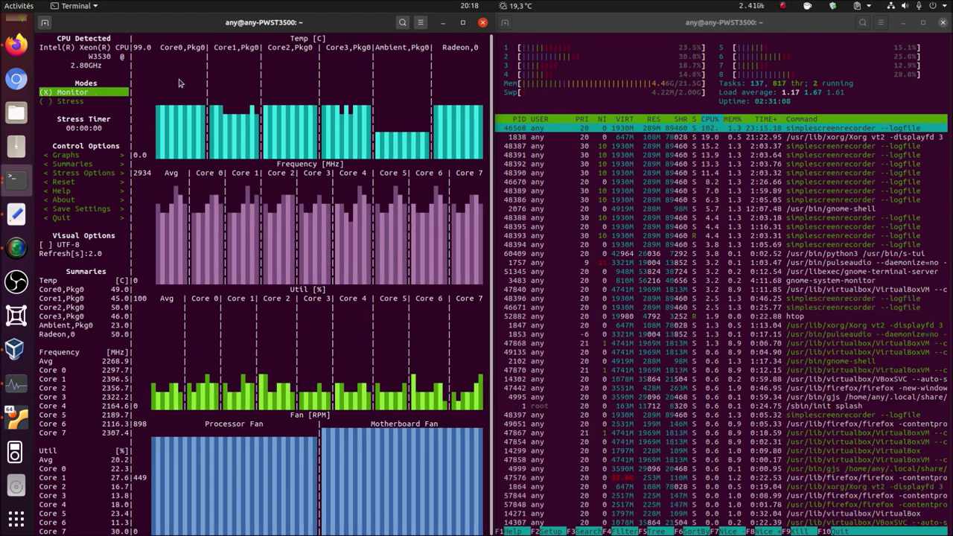
{"action": "key", "text": "Down"}
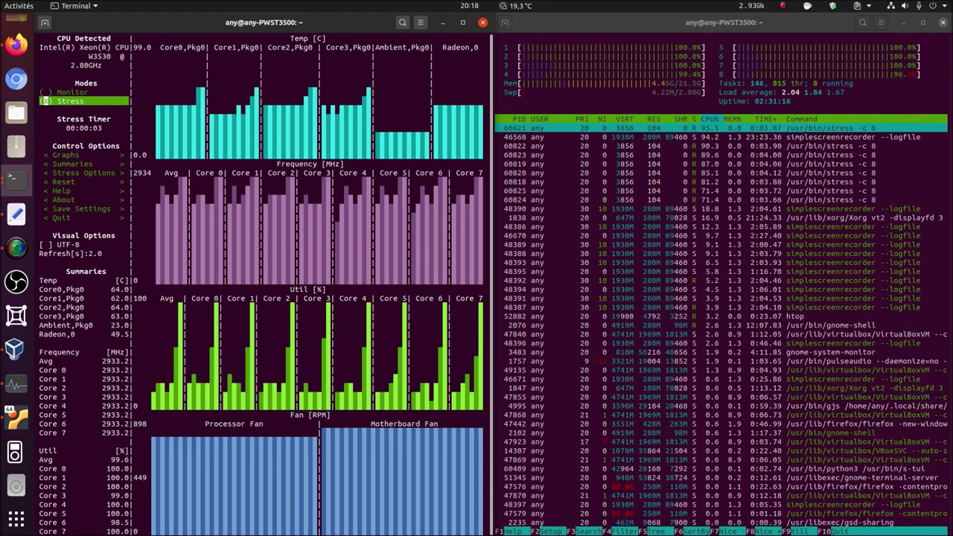
{"action": "left_click", "coordinate": [59, 92]}
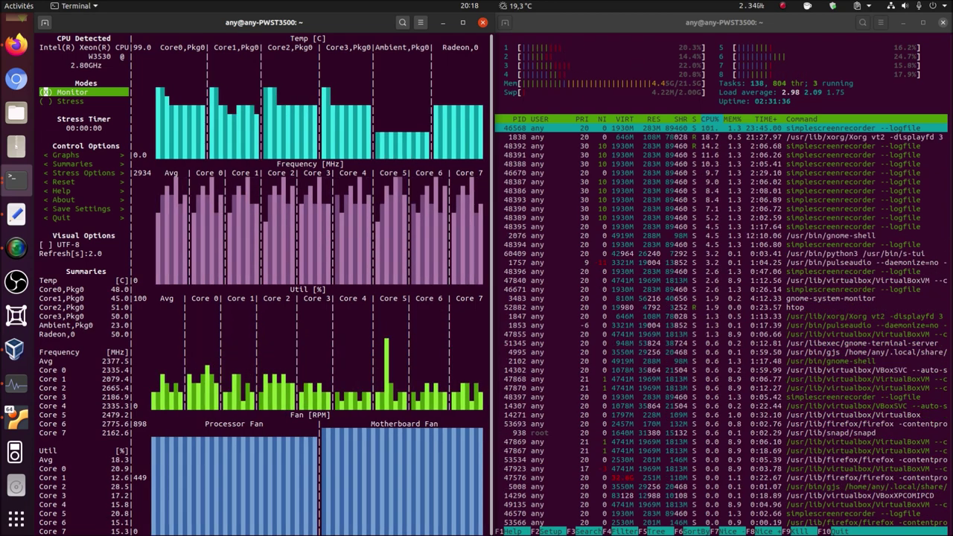
{"action": "key", "text": "Down"}
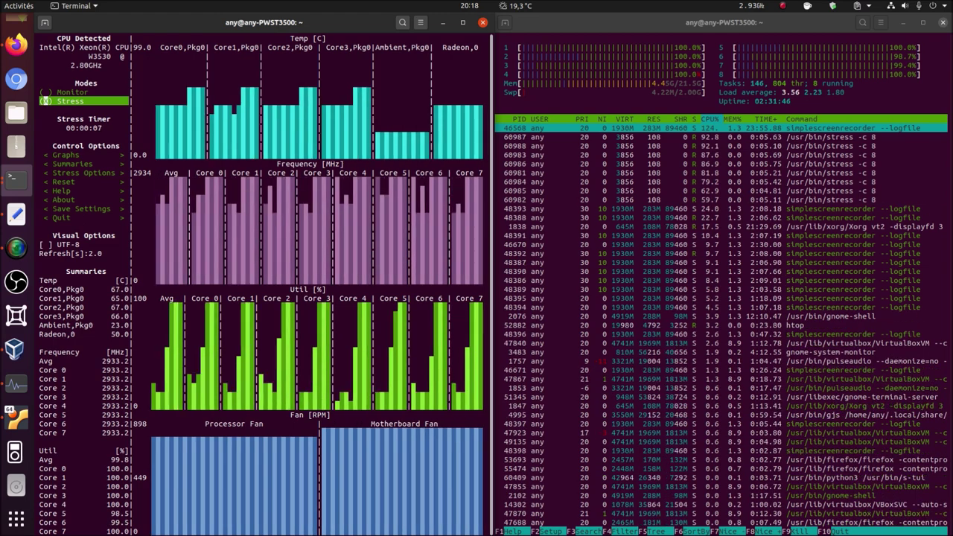
{"action": "key", "text": "Up"}
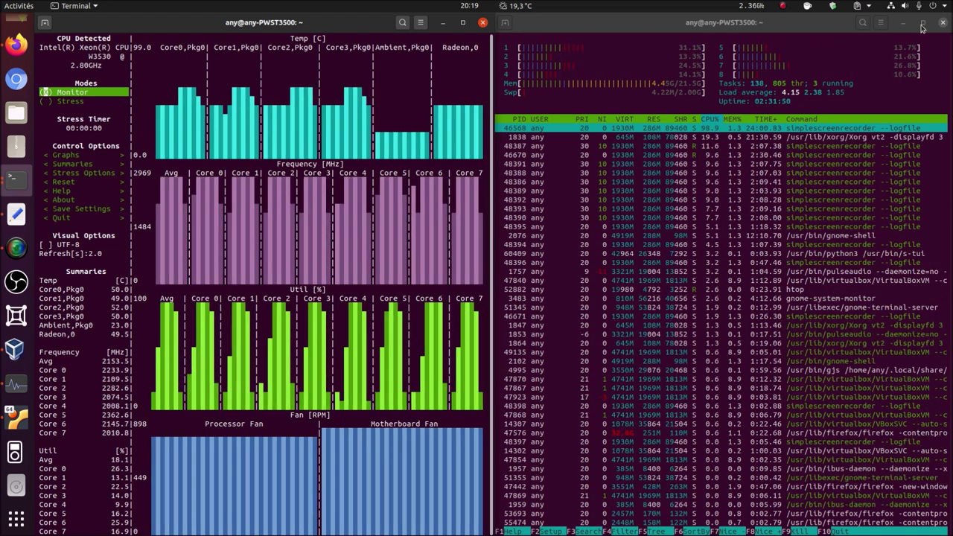
- Close the htop terminal, confirming Fermer le terminal, and maximise the s-tui window
{"action": "left_click", "coordinate": [943, 22]}
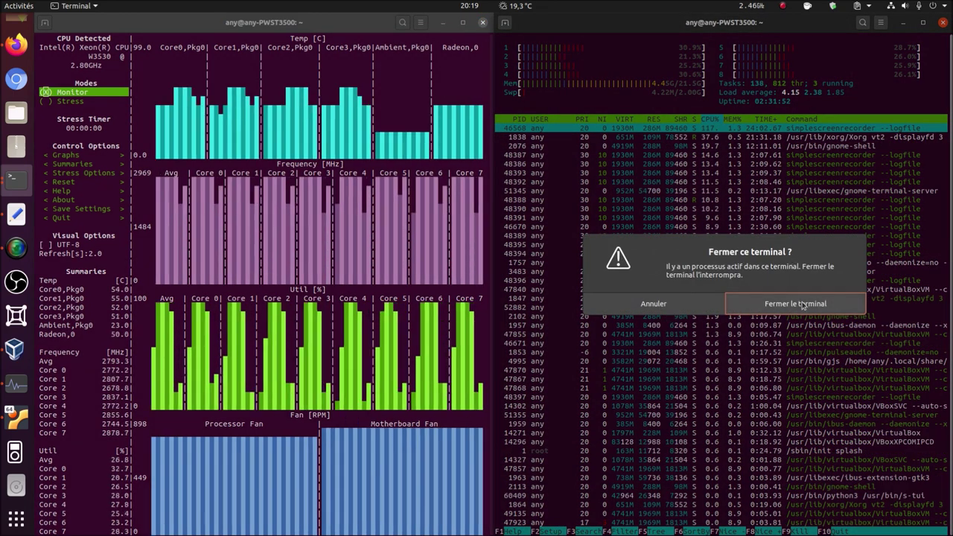
{"action": "left_click", "coordinate": [803, 303]}
{"action": "left_click", "coordinate": [462, 22]}
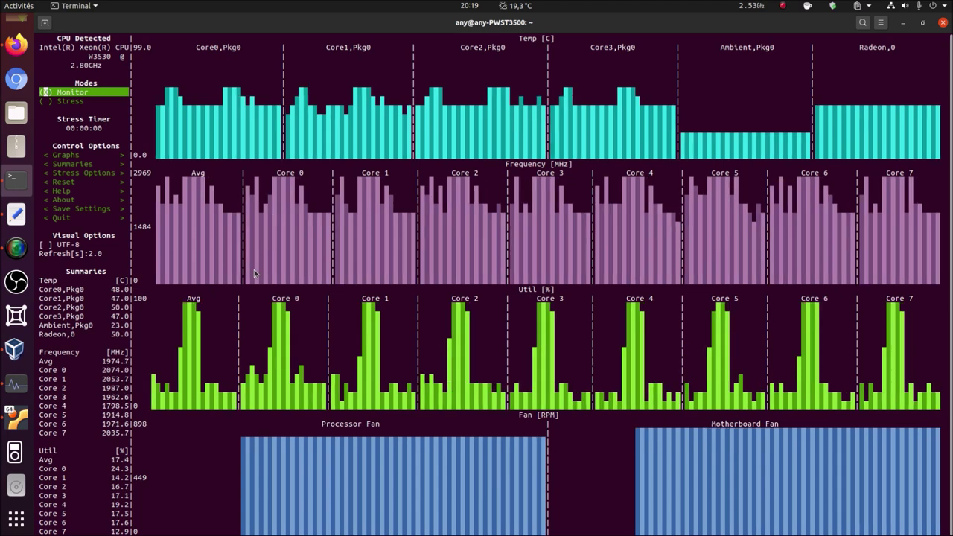
- Look through s-tui's Graphs and Stress Options menus without changes, ending on Monitor mode
{"action": "key", "text": "Down"}
{"action": "key", "text": "Down"}
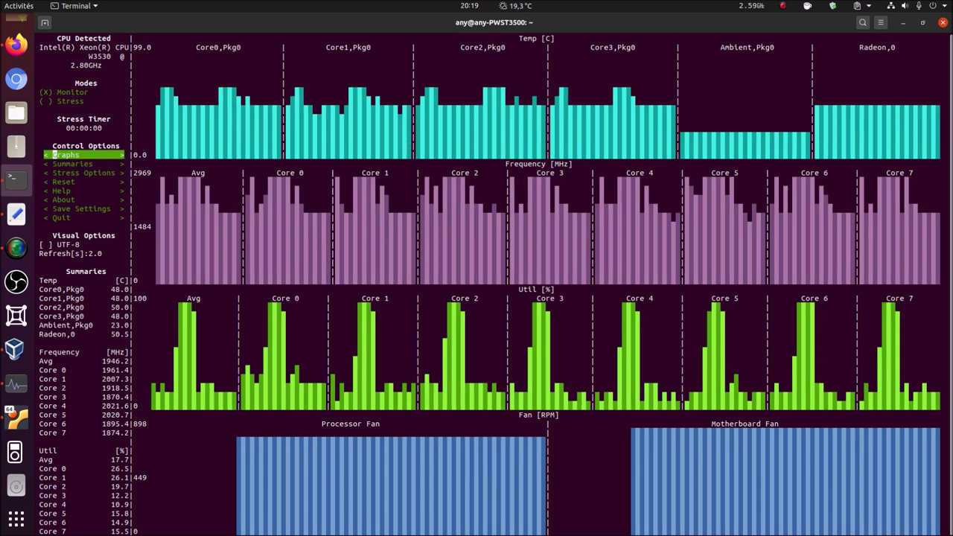
{"action": "key", "text": "Return"}
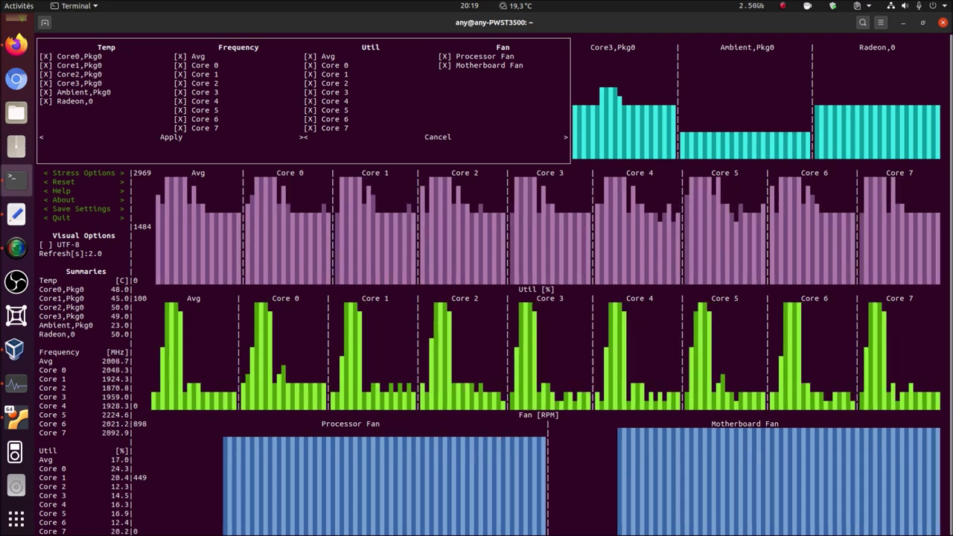
{"action": "key", "text": "Escape"}
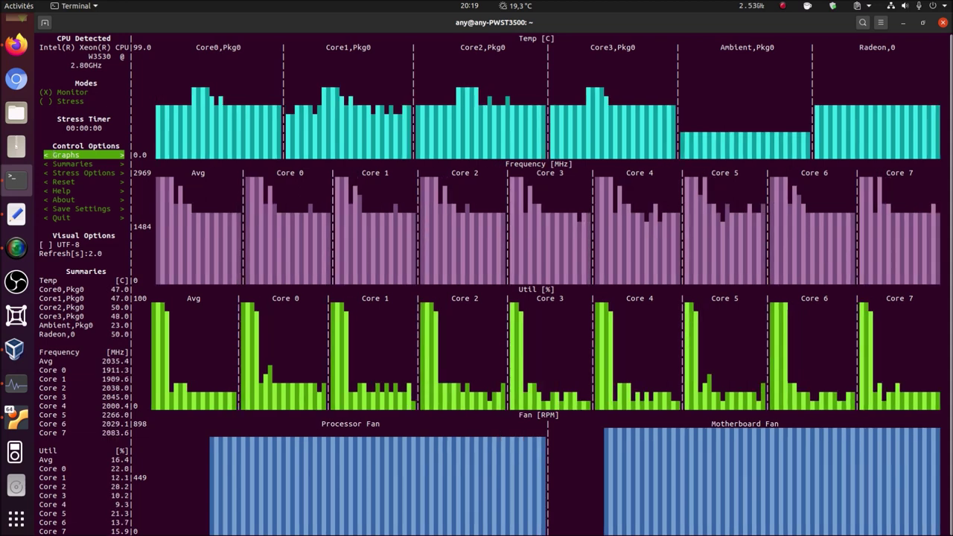
{"action": "key", "text": "Down"}
{"action": "key", "text": "Down"}
{"action": "key", "text": "Return"}
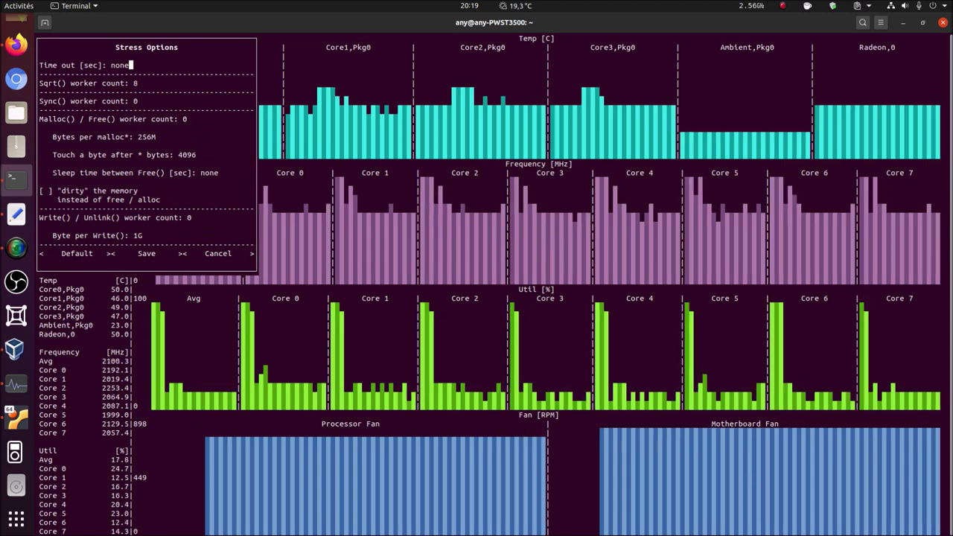
{"action": "key", "text": "Escape"}
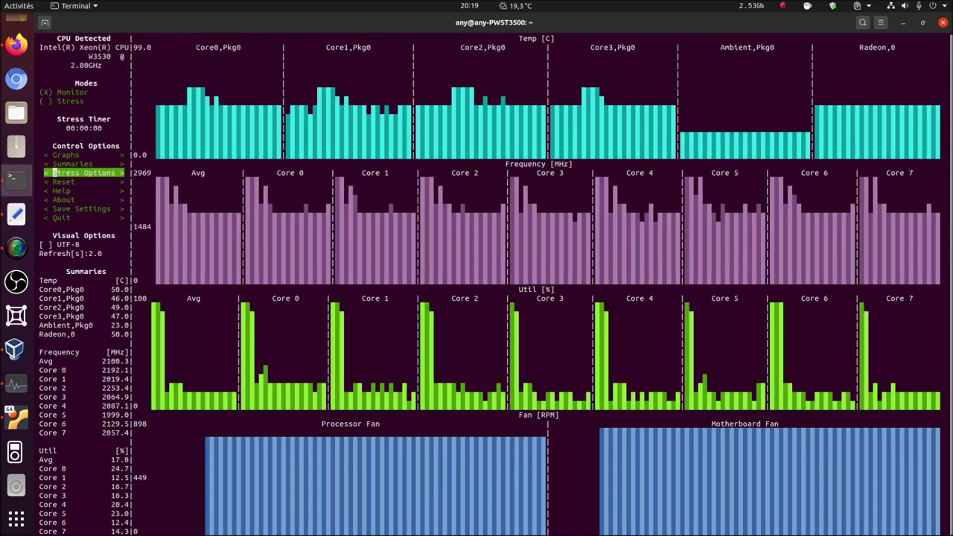
{"action": "key", "text": "Down"}
{"action": "key", "text": "Down"}
{"action": "key", "text": "Down"}
{"action": "key", "text": "Down"}
{"action": "key", "text": "Down"}
{"action": "key", "text": "Down"}
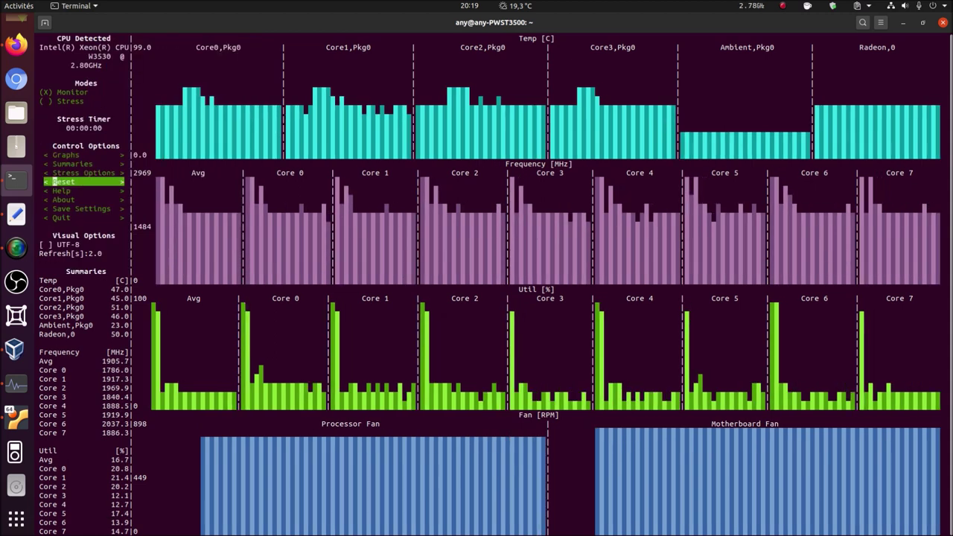
{"action": "key", "text": "Down"}
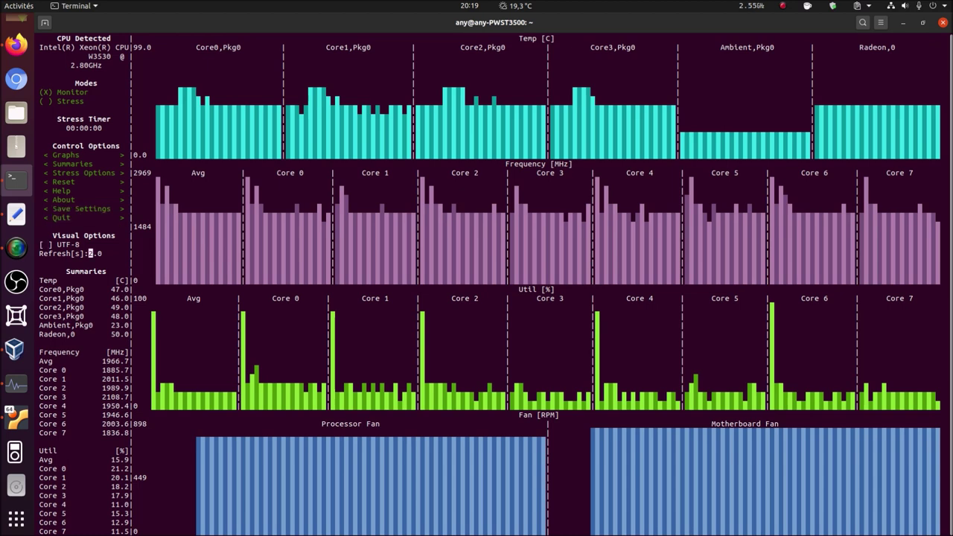
{"action": "key", "text": "Down"}
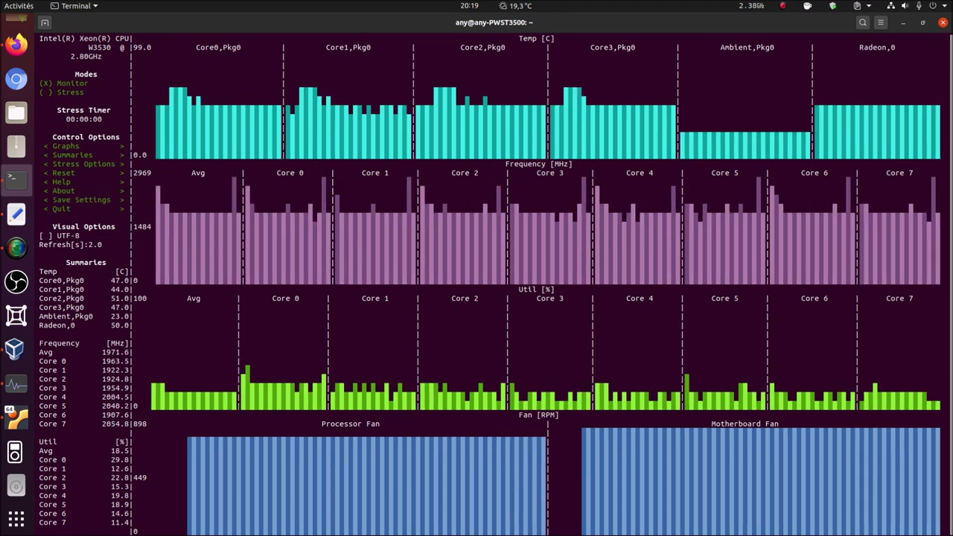
{"action": "key", "text": "Up"}
{"action": "key", "text": "Up"}
{"action": "key", "text": "Up"}
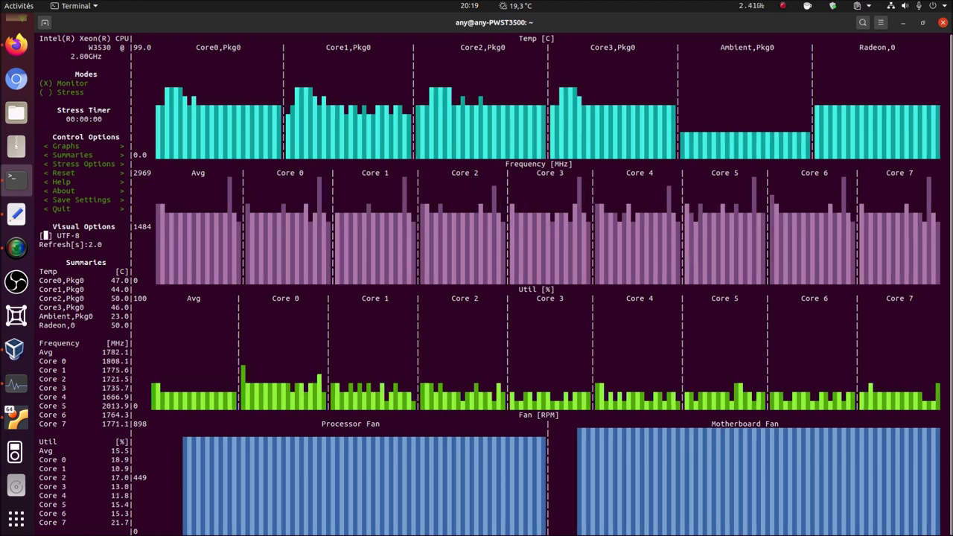
{"action": "key", "text": "Up"}
{"action": "key", "text": "Up"}
{"action": "key", "text": "Up"}
{"action": "key", "text": "Up"}
{"action": "key", "text": "Up"}
{"action": "key", "text": "Up"}
{"action": "key", "text": "Up"}
{"action": "key", "text": "Up"}
{"action": "key", "text": "Up"}
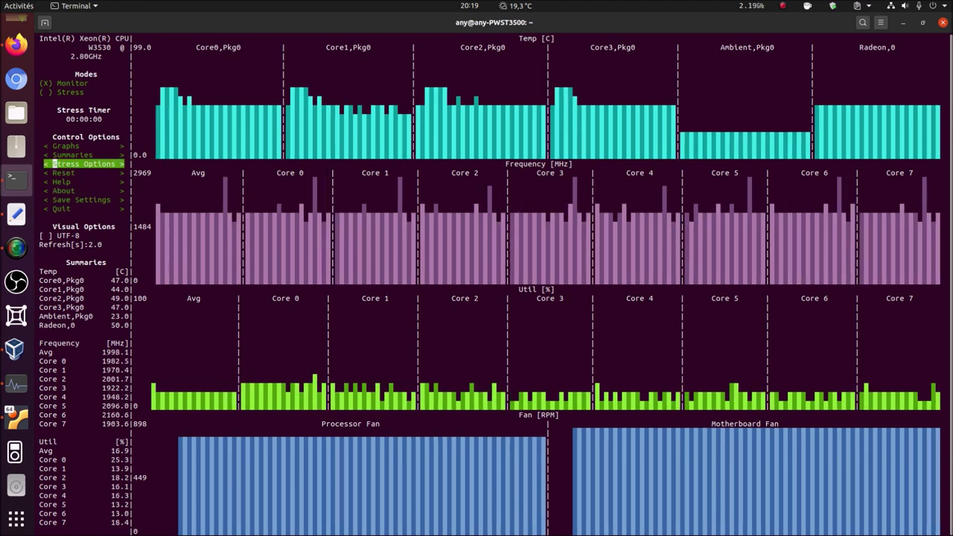
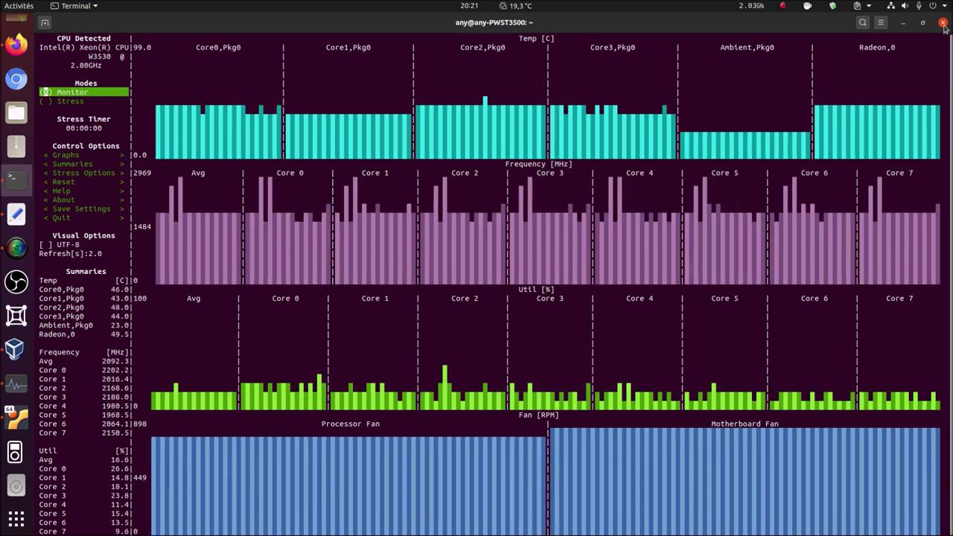
- Close the s-tui terminal and return to Firefox on the s-tui project page
{"action": "left_click", "coordinate": [944, 26]}
{"action": "left_click", "coordinate": [615, 306]}
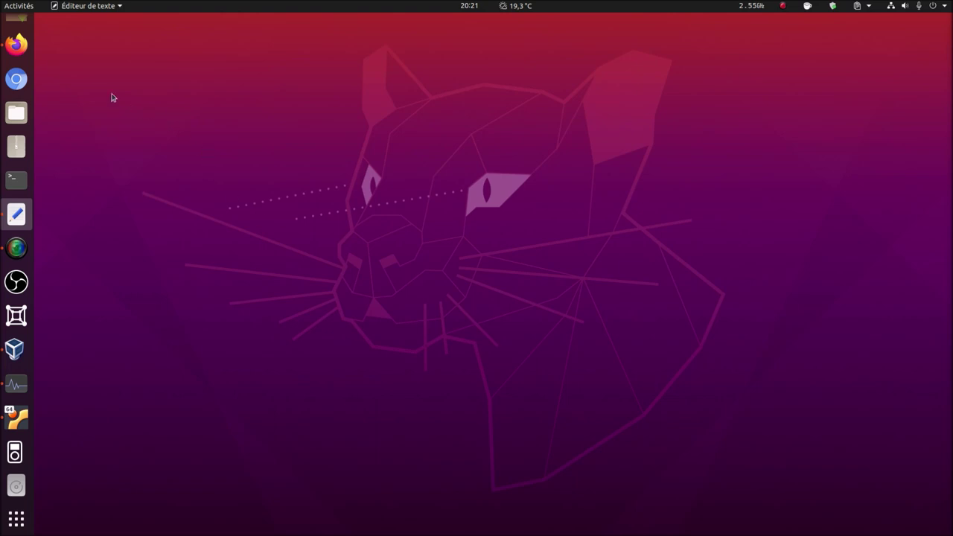
{"action": "left_click", "coordinate": [17, 45]}
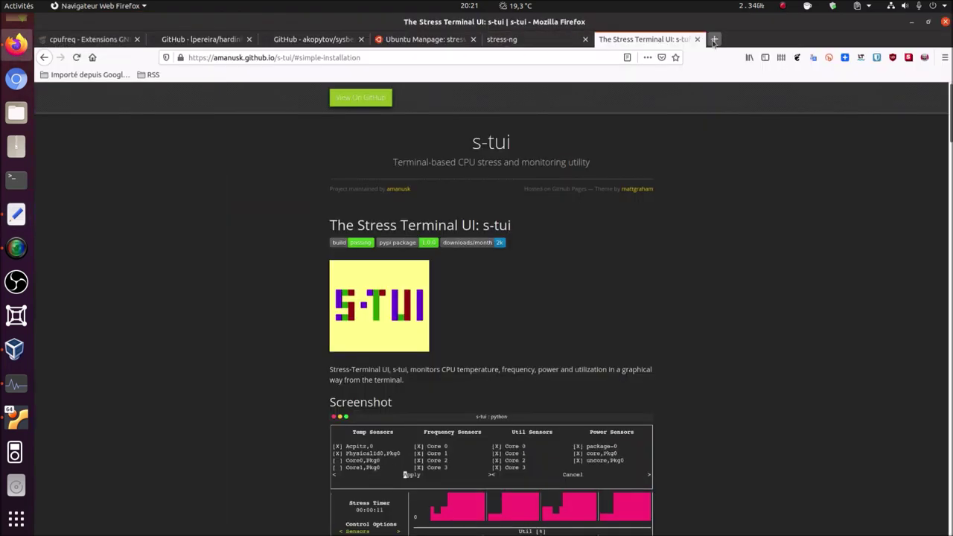
- In a new tab, search DuckDuckGo for 'basemark' and open the Basemark Web 3.0 result
{"action": "left_click", "coordinate": [713, 42]}
{"action": "left_click", "coordinate": [470, 210]}
{"action": "type", "text": "basemar"}
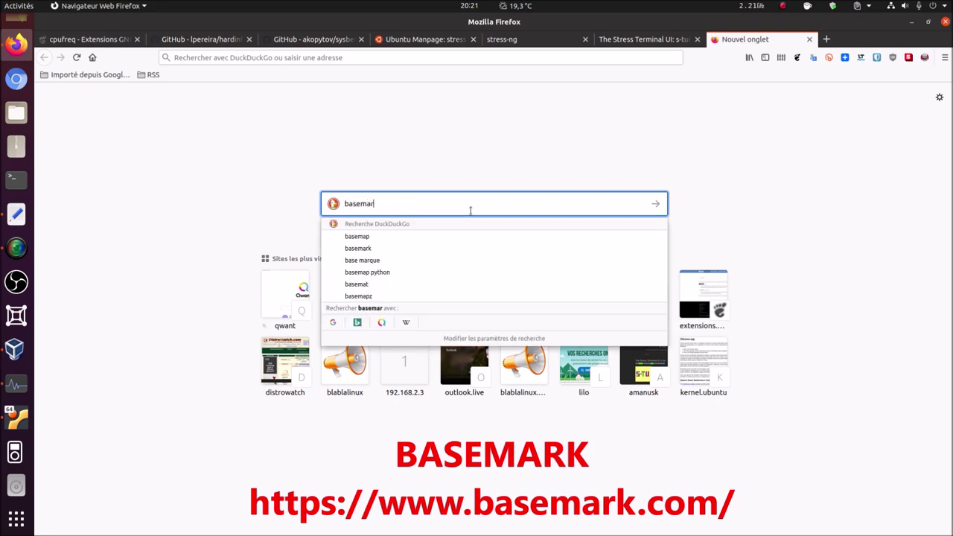
{"action": "type", "text": "k"}
{"action": "key", "text": "Return"}
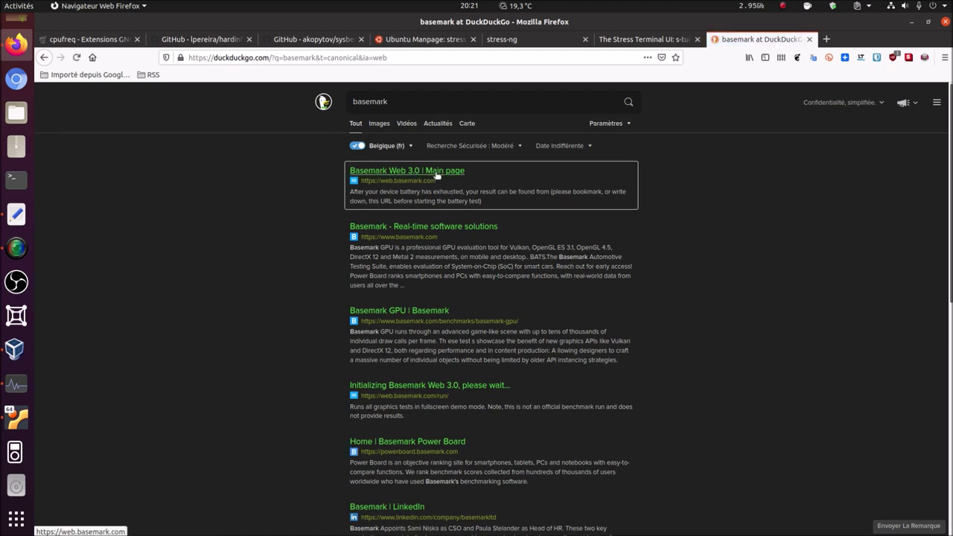
{"action": "left_click", "coordinate": [435, 171]}
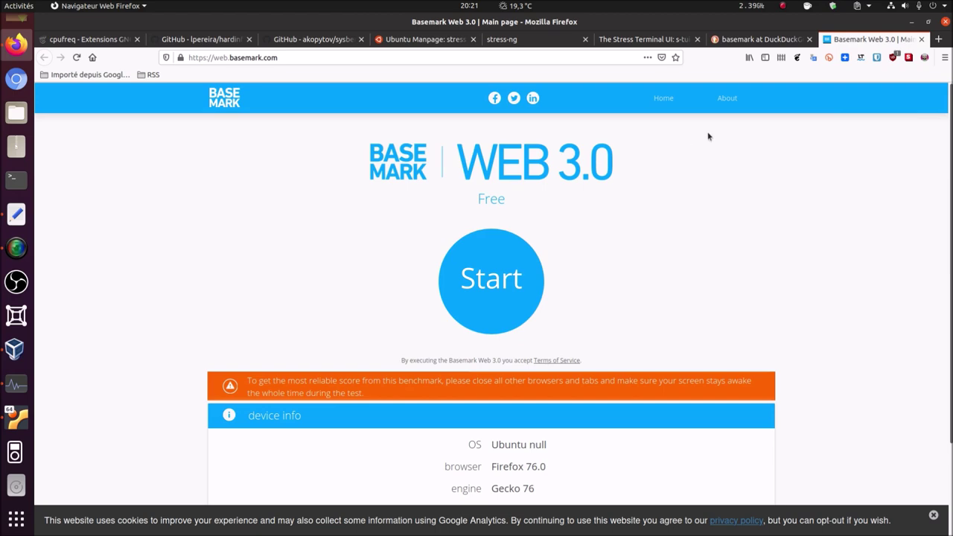
- Browse the about and Benchmarks & Tests pages to reach the Basemark Web product page
{"action": "left_click", "coordinate": [729, 99]}
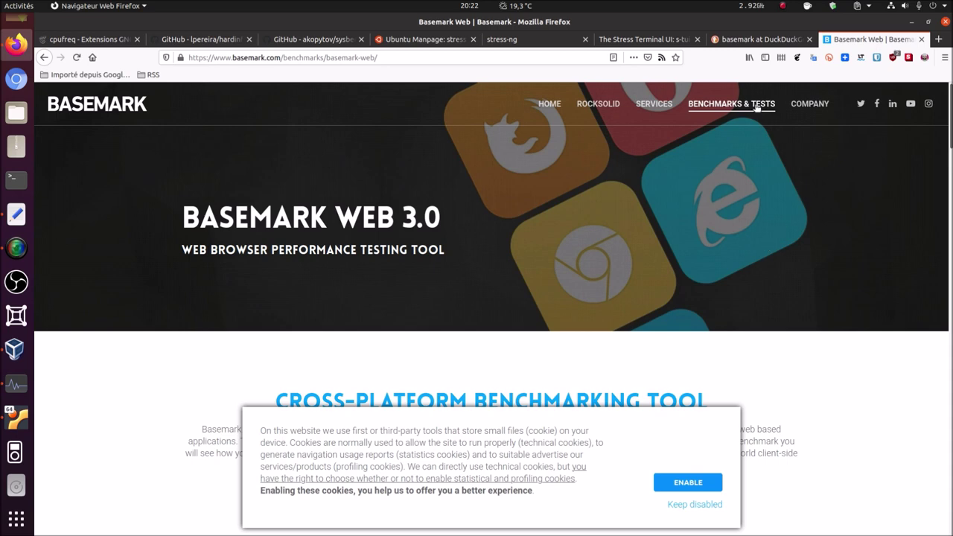
{"action": "mouse_move", "coordinate": [757, 107]}
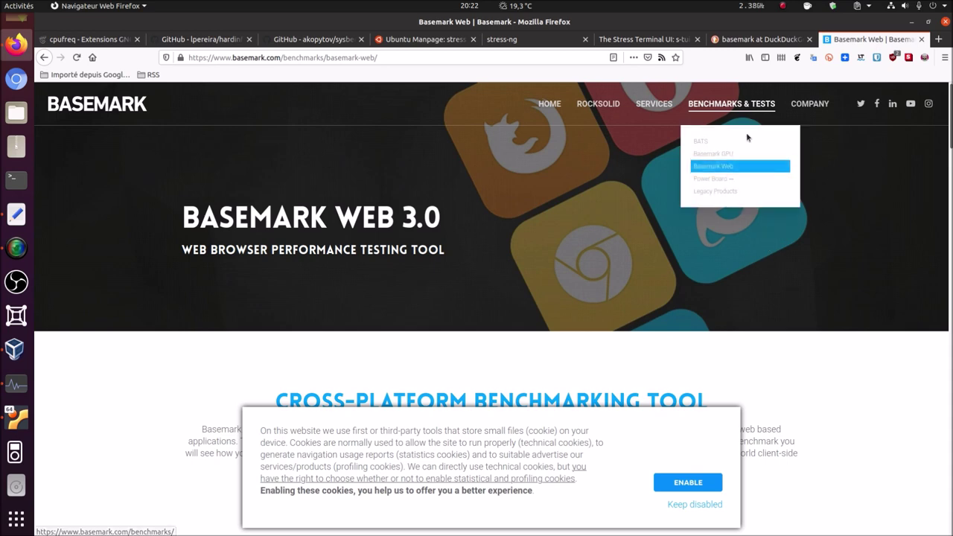
{"action": "left_click", "coordinate": [728, 168]}
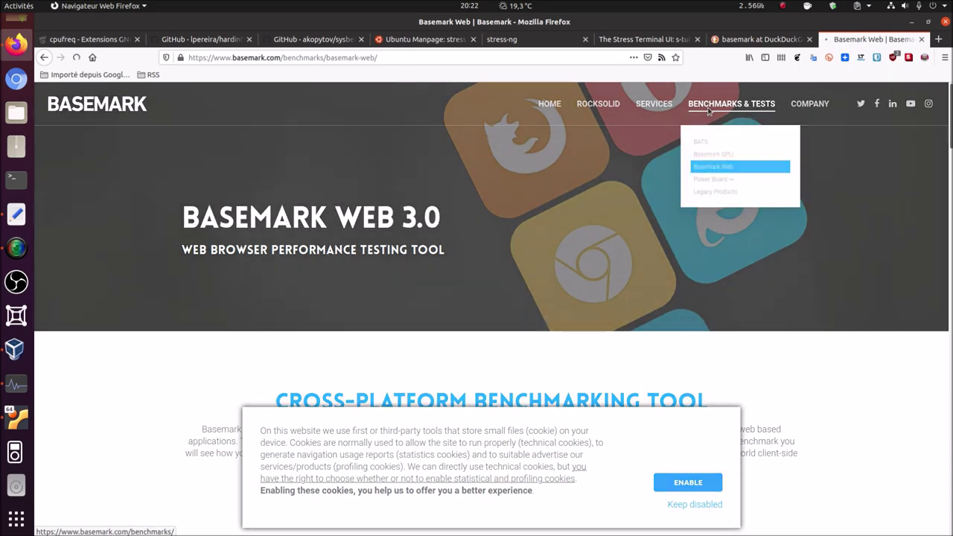
{"action": "left_click", "coordinate": [708, 106]}
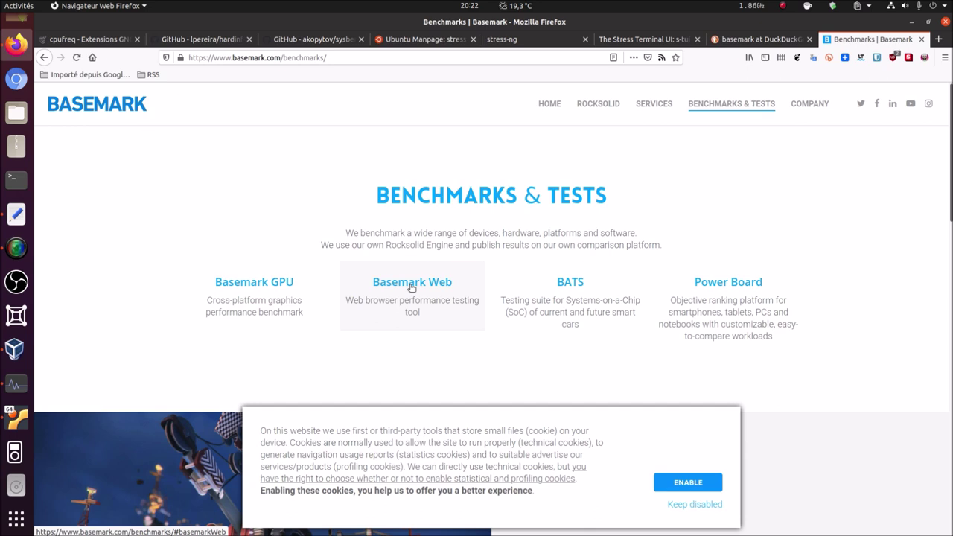
{"action": "left_click", "coordinate": [404, 285]}
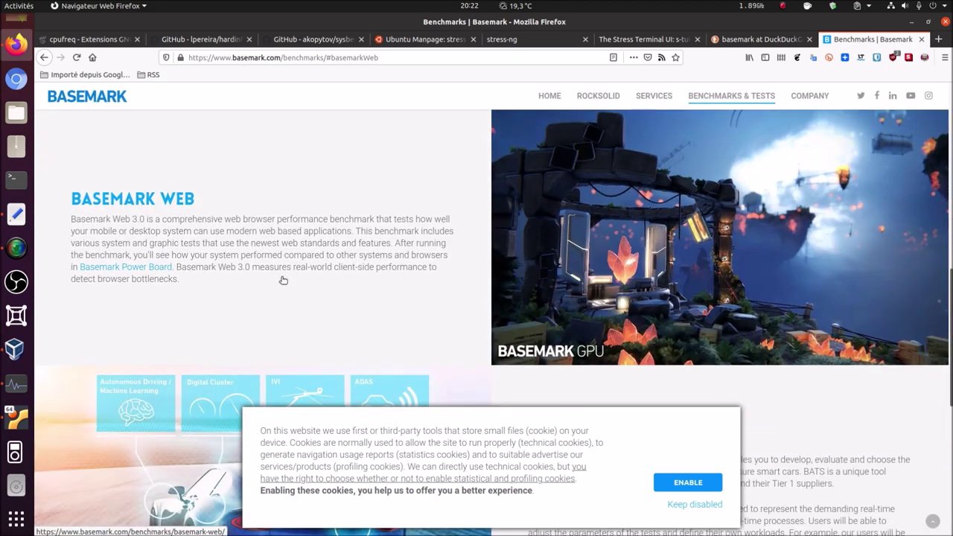
{"action": "left_click", "coordinate": [185, 202]}
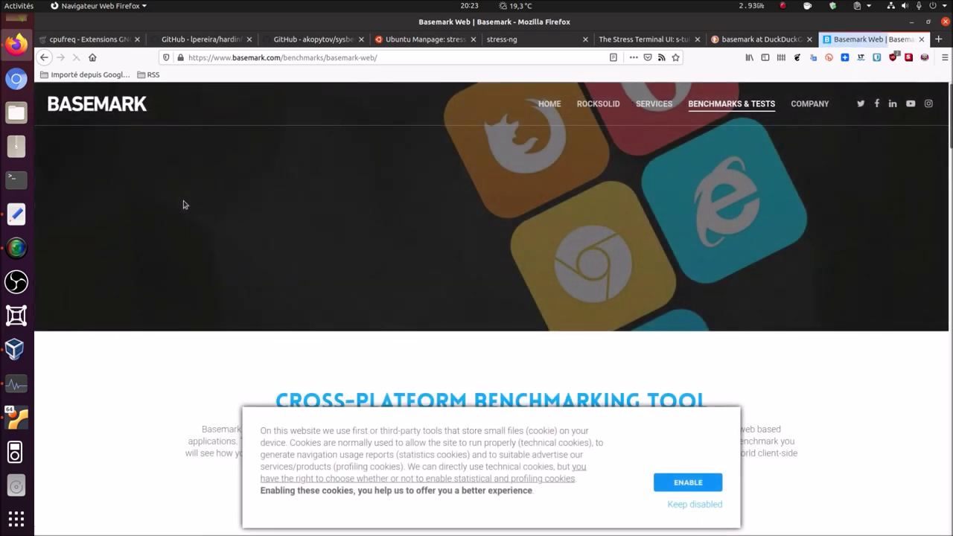
- Accept the cookies and launch the Basemark Web 3.0 benchmark page
{"action": "left_click", "coordinate": [673, 482]}
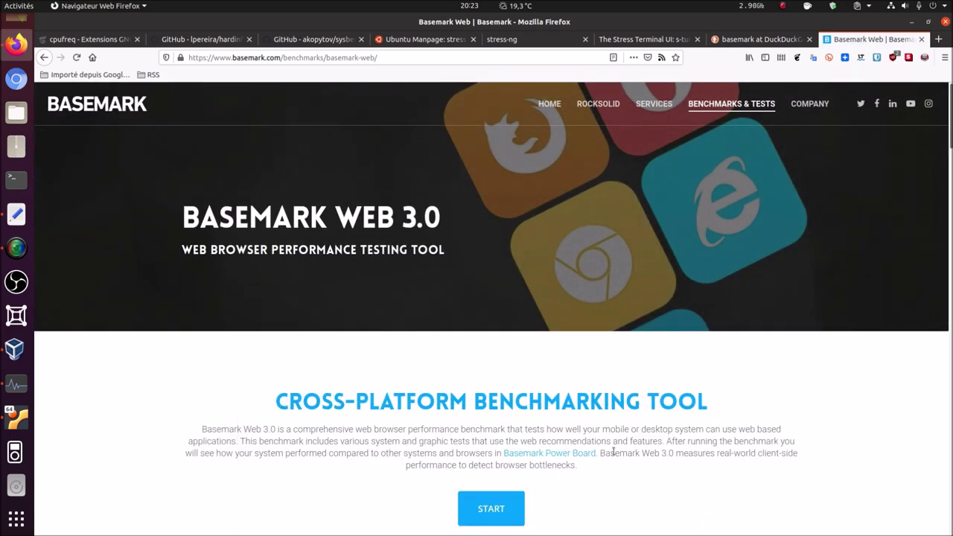
{"action": "scroll", "coordinate": [607, 450], "scroll_direction": "down", "scroll_amount": 3}
{"action": "scroll", "coordinate": [603, 447], "scroll_direction": "down", "scroll_amount": 5}
{"action": "scroll", "coordinate": [514, 339], "scroll_direction": "up", "scroll_amount": 2}
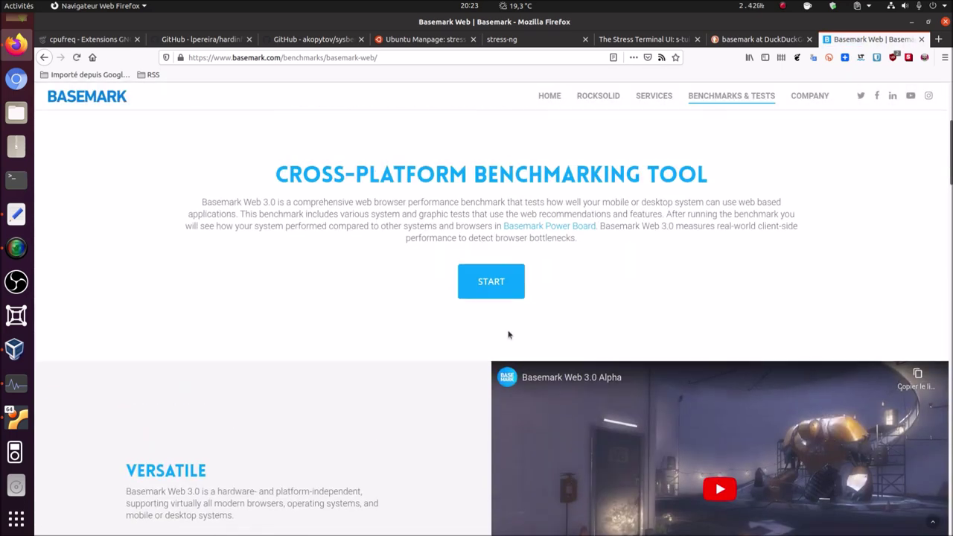
{"action": "left_click", "coordinate": [489, 283]}
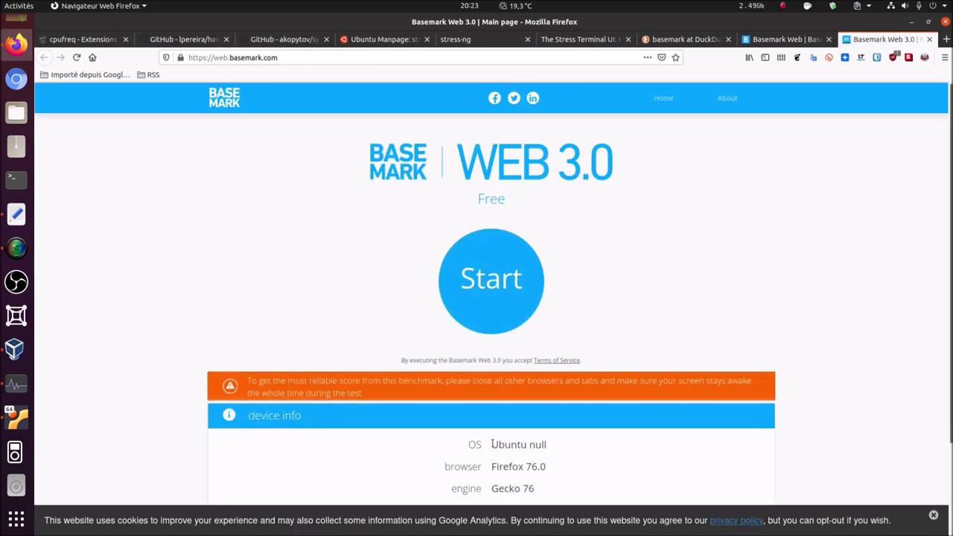
- Check the Firefox 76.0 and Gecko 76 device info, expand configuration, and start the benchmark
{"action": "left_click_drag", "start_coordinate": [490, 467], "coordinate": [573, 474]}
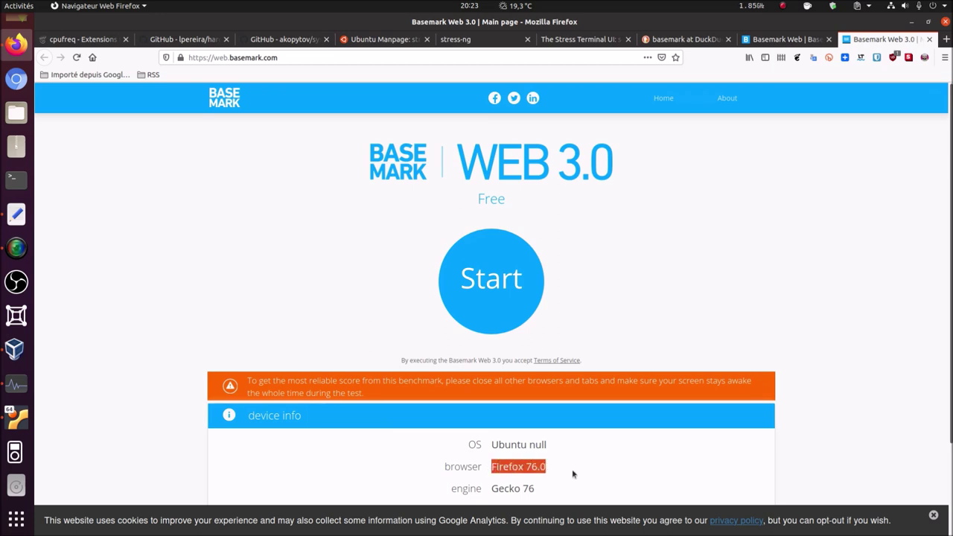
{"action": "scroll", "coordinate": [489, 433], "scroll_direction": "down", "scroll_amount": 2}
{"action": "left_click_drag", "start_coordinate": [492, 434], "coordinate": [552, 451]}
{"action": "left_click", "coordinate": [494, 454]}
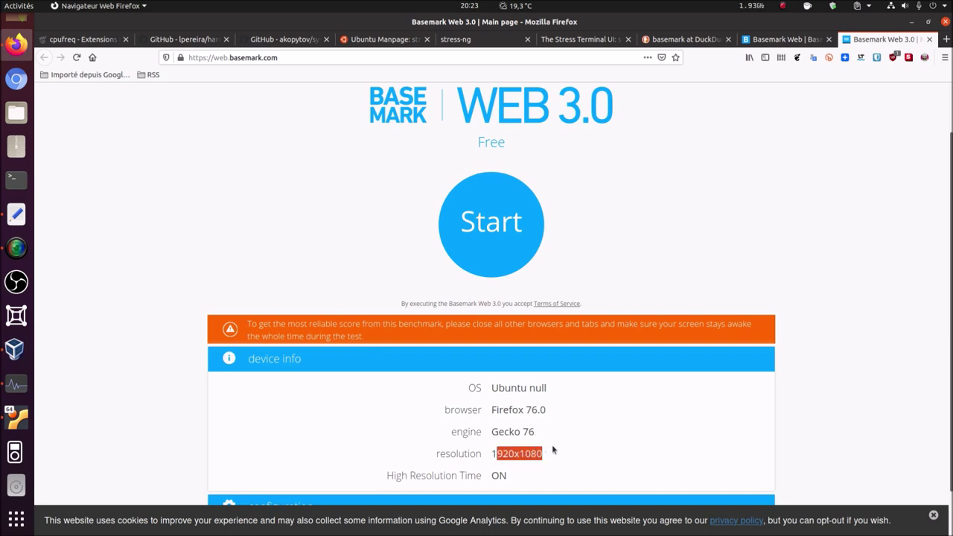
{"action": "scroll", "coordinate": [553, 450], "scroll_direction": "down", "scroll_amount": 1}
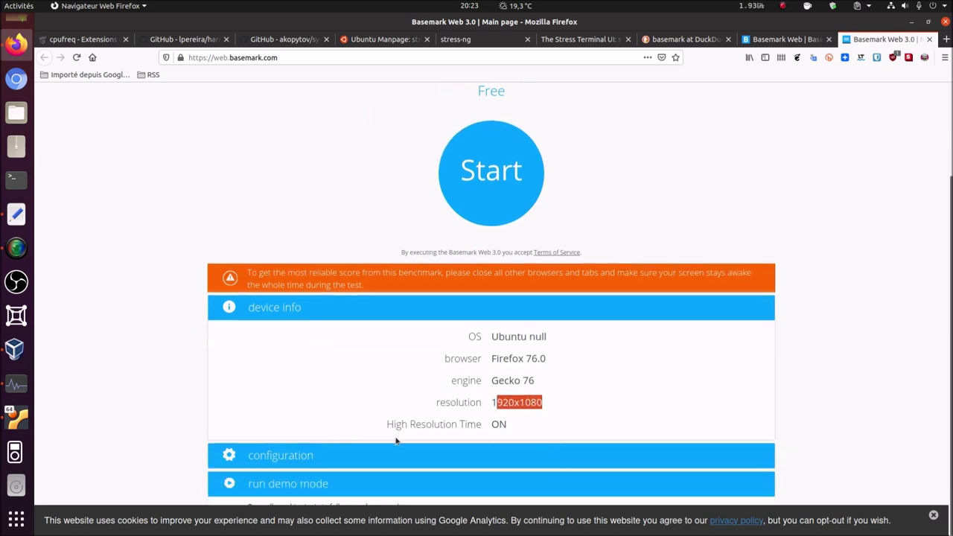
{"action": "left_click", "coordinate": [276, 457]}
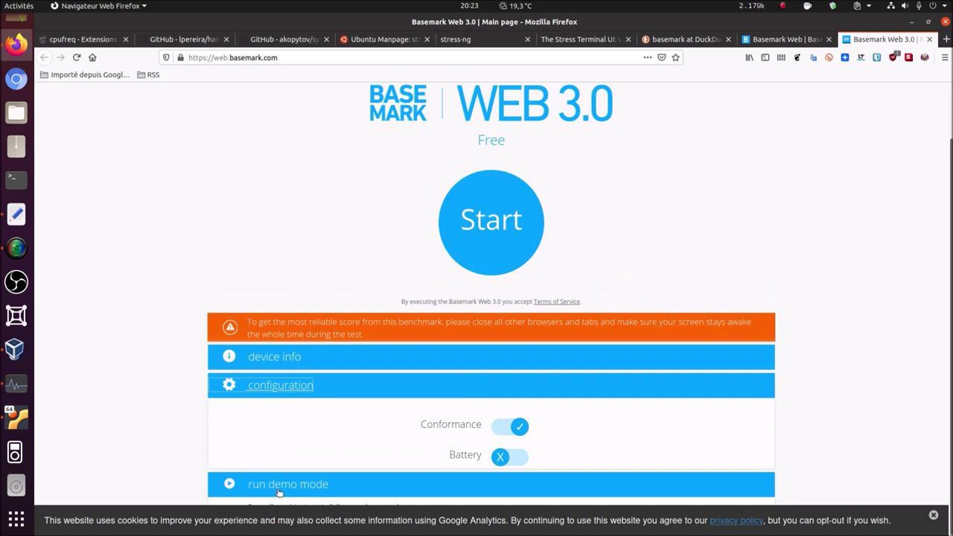
{"action": "left_click", "coordinate": [481, 223]}
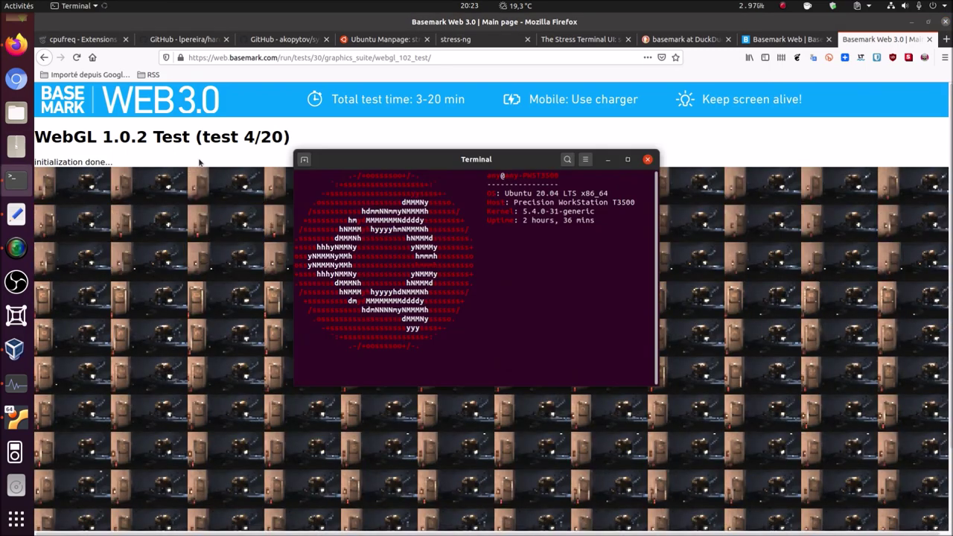
- Monitor GPU load with 'sudo radeontop', then close the running Basemark Web 3.0 tab
{"action": "type", "text": "su"}
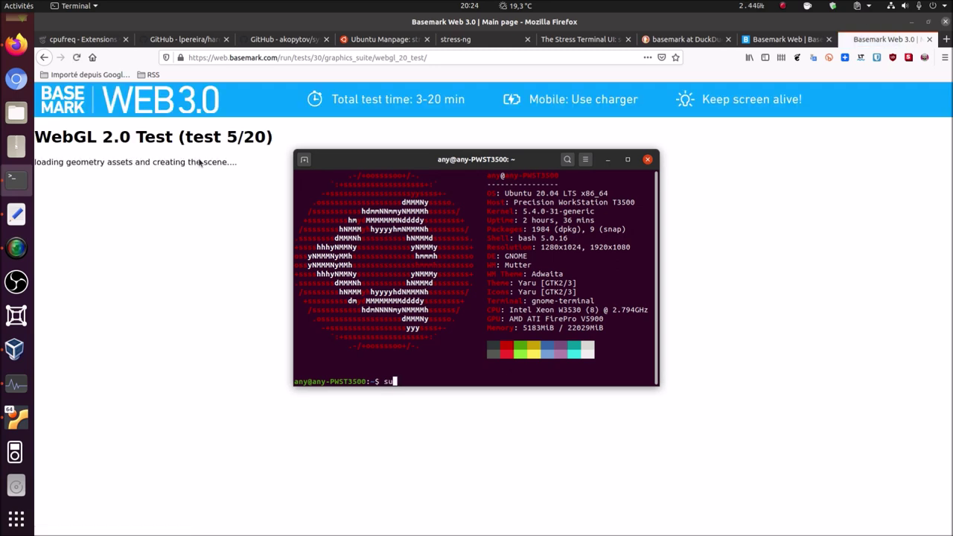
{"action": "type", "text": "do rad"}
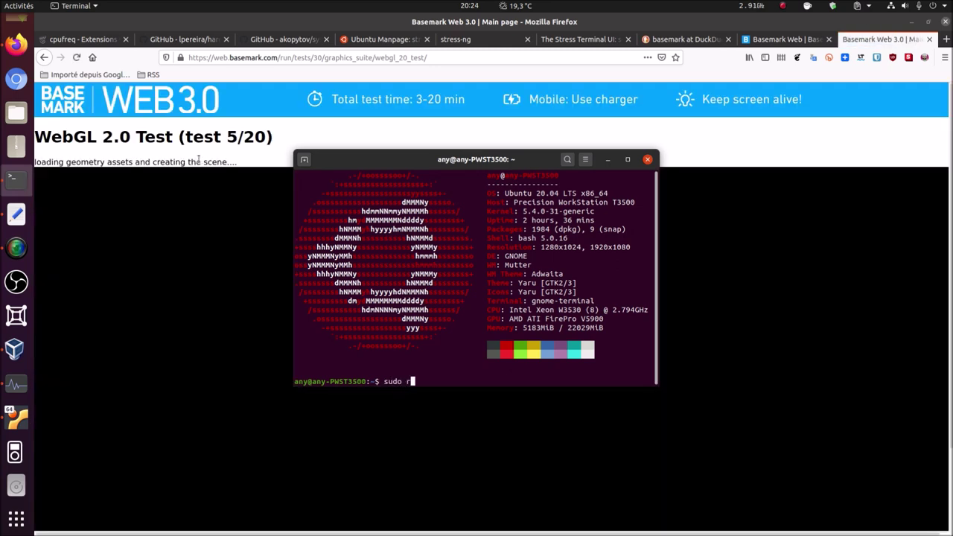
{"action": "type", "text": "eontop"}
{"action": "key", "text": "Return"}
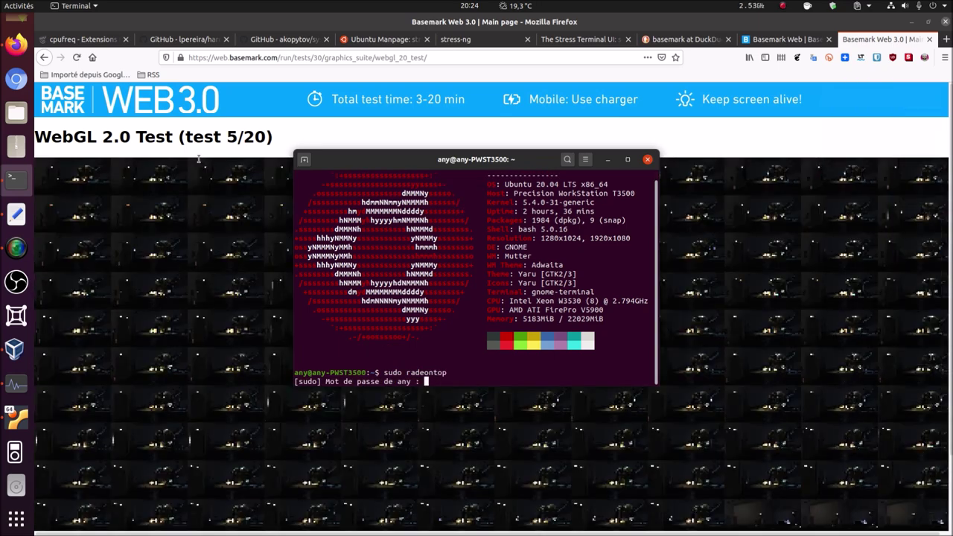
{"action": "key", "text": "Return"}
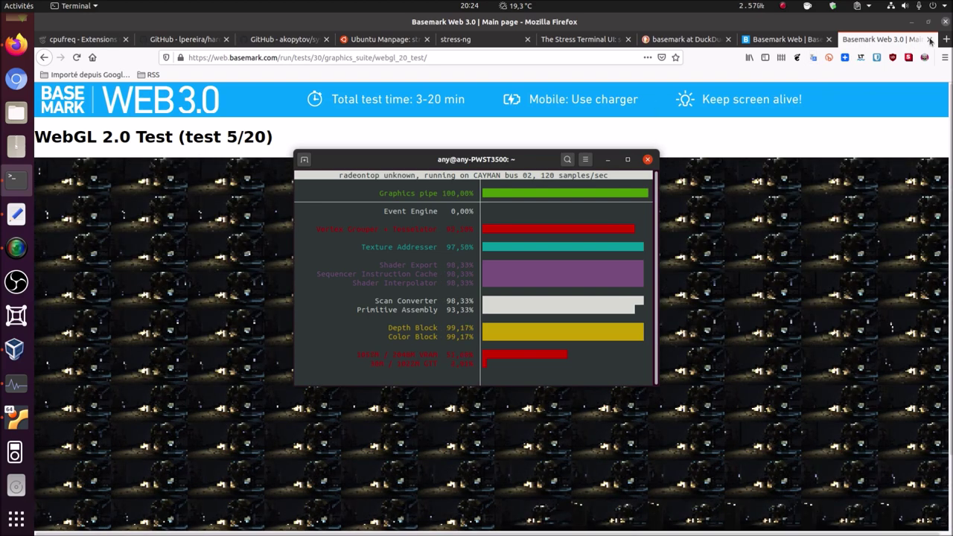
{"action": "left_click", "coordinate": [930, 41]}
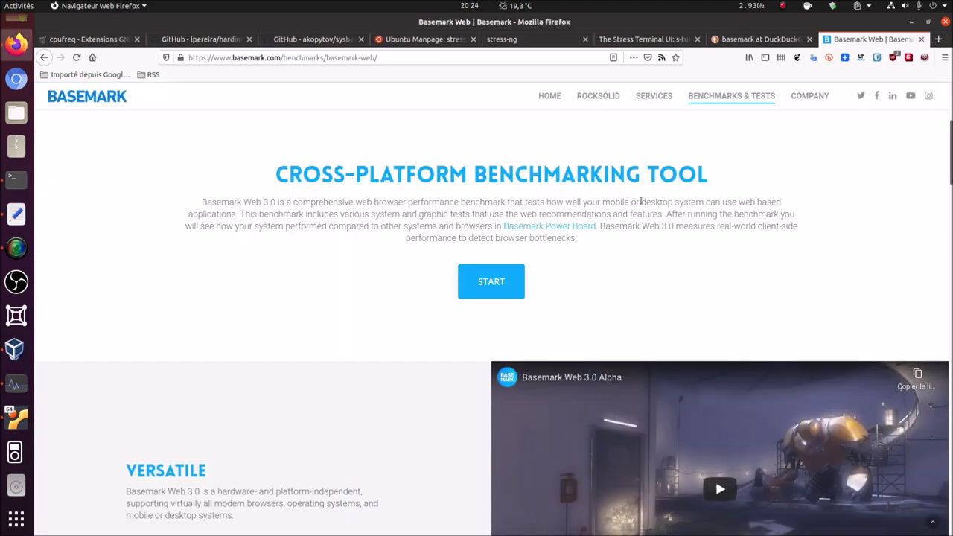
- Go through Benchmarks & Tests to Basemark GPU and download the Ubuntu x86_64 binary
{"action": "mouse_move", "coordinate": [720, 97]}
{"action": "left_click", "coordinate": [705, 96]}
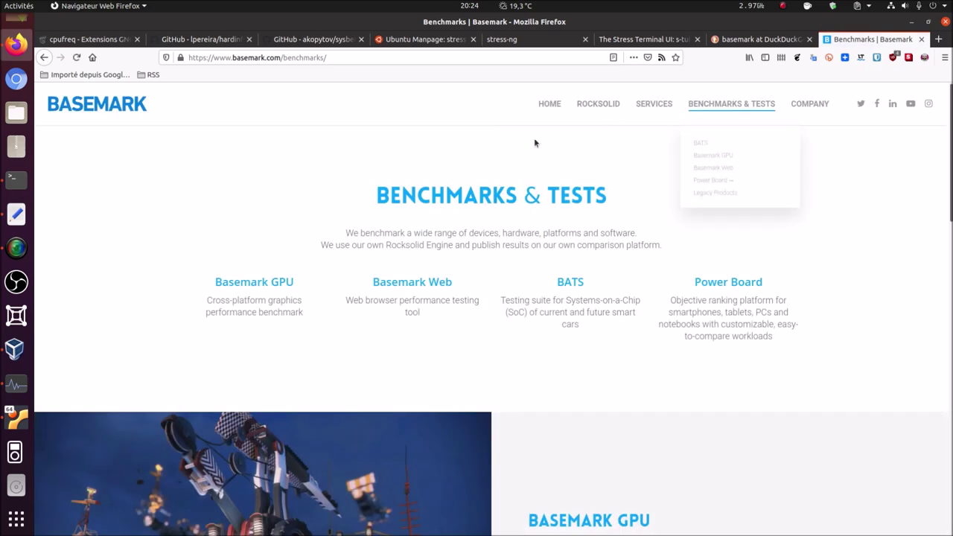
{"action": "left_click", "coordinate": [276, 285]}
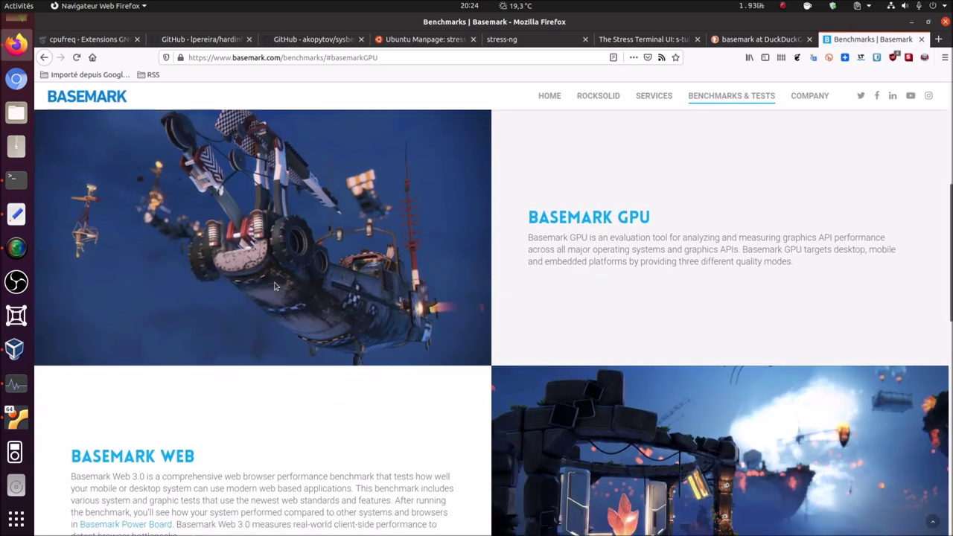
{"action": "left_click", "coordinate": [581, 216]}
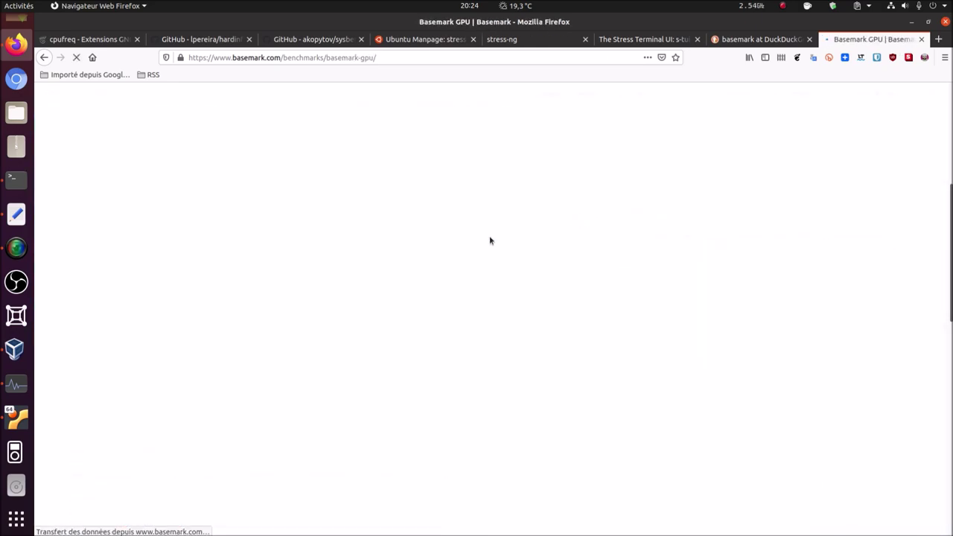
{"action": "scroll", "coordinate": [308, 414], "scroll_direction": "down", "scroll_amount": 3}
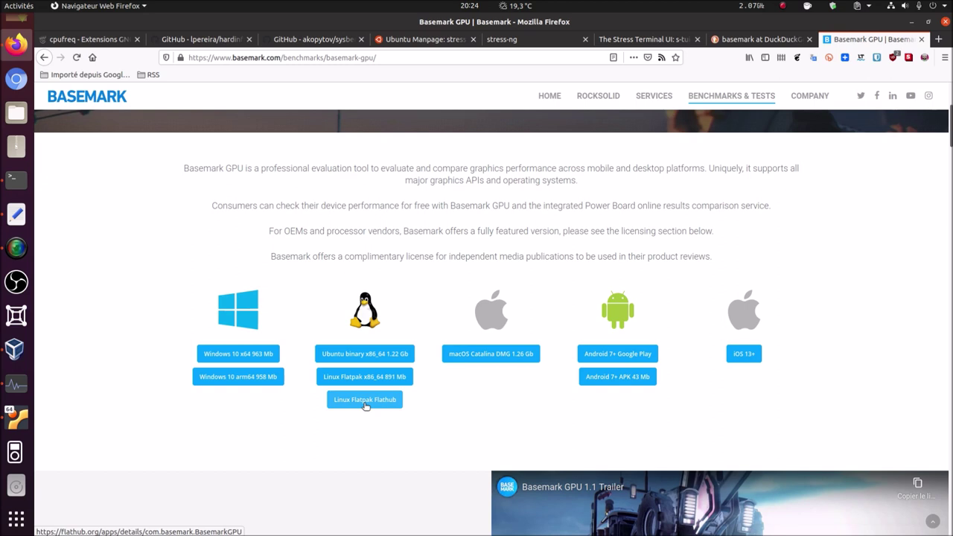
{"action": "left_click", "coordinate": [385, 359]}
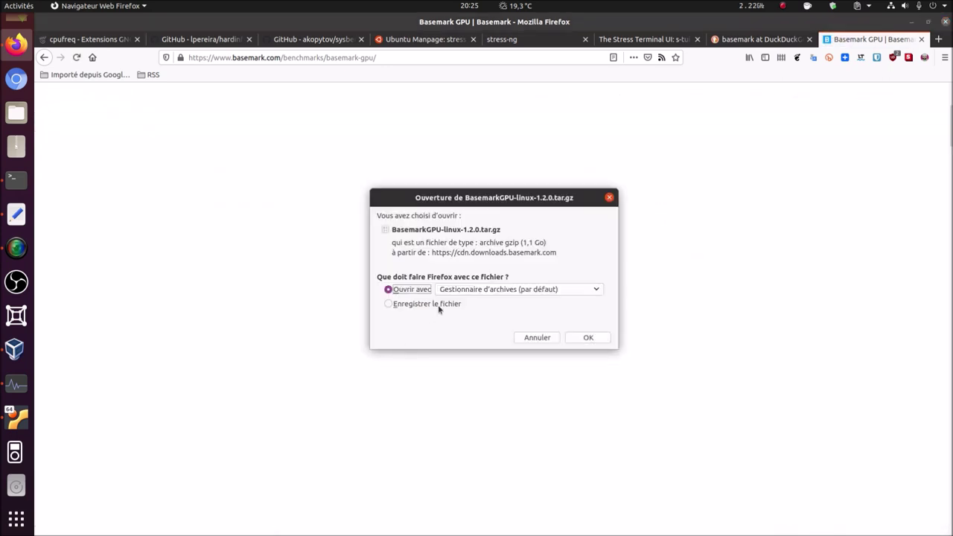
- Save BasemarkGPU-linux-1.2.0.tar.gz, clear the downloads list, and close Firefox
{"action": "left_click", "coordinate": [441, 305]}
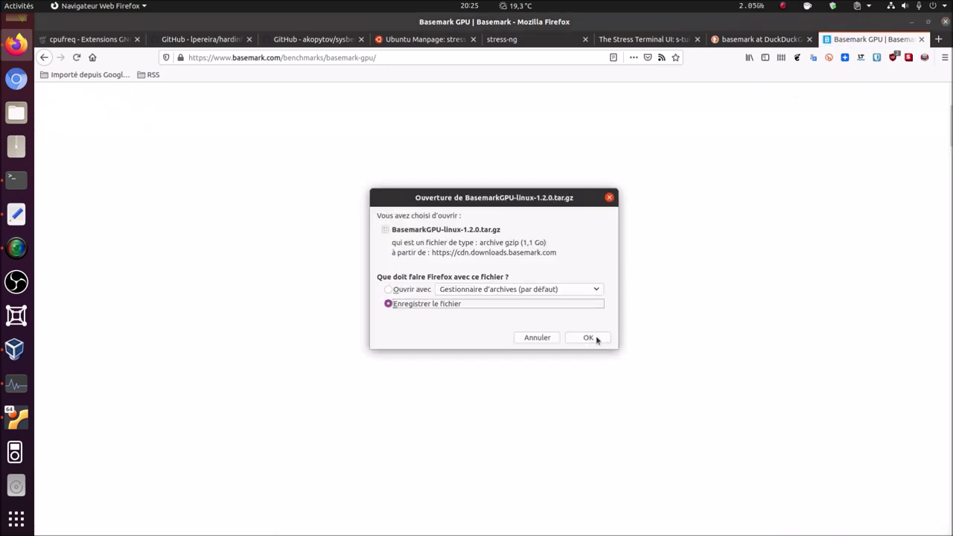
{"action": "left_click", "coordinate": [592, 338]}
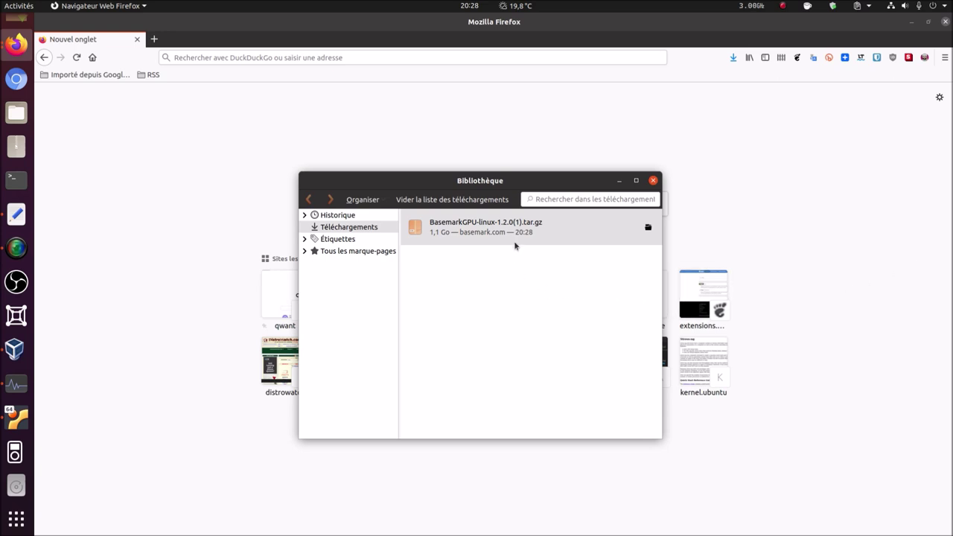
{"action": "left_click", "coordinate": [480, 204]}
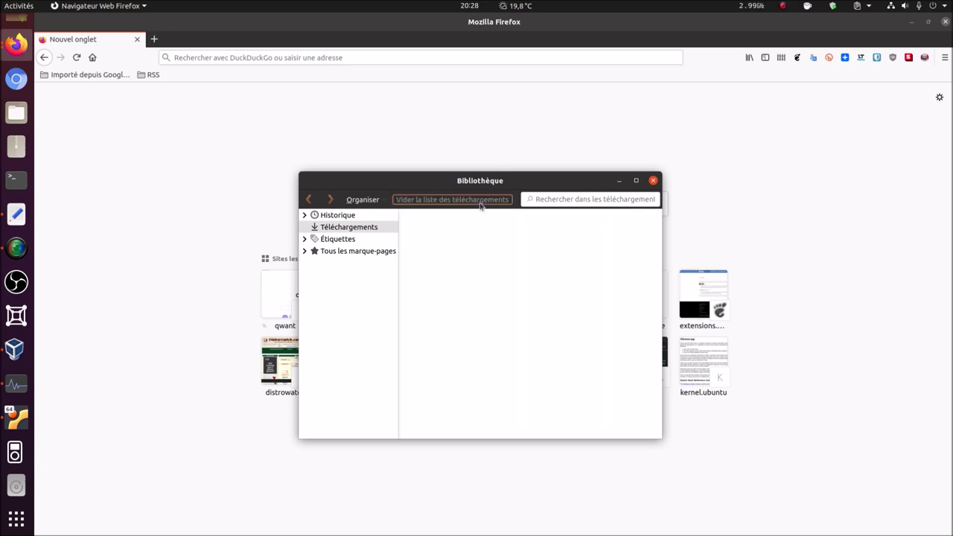
{"action": "left_click", "coordinate": [654, 181]}
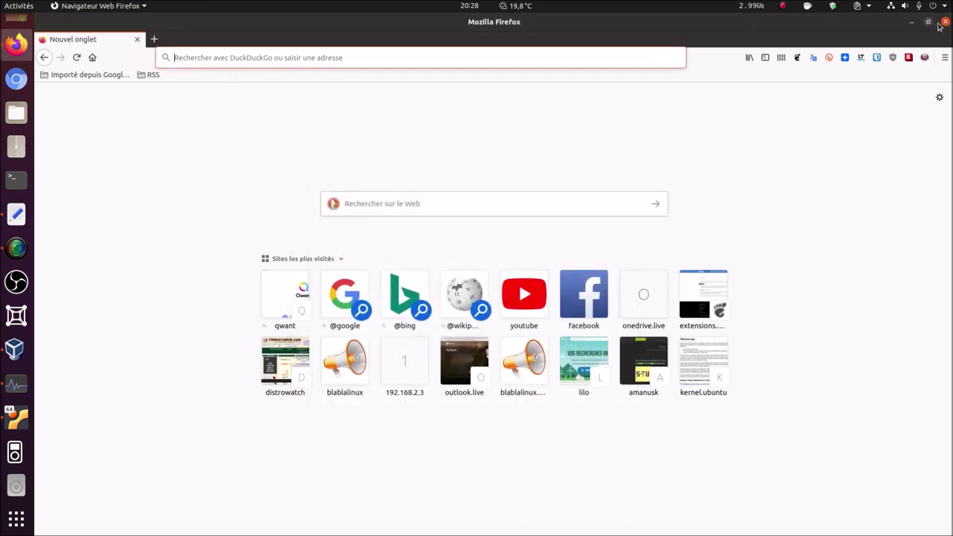
{"action": "left_click", "coordinate": [945, 23]}
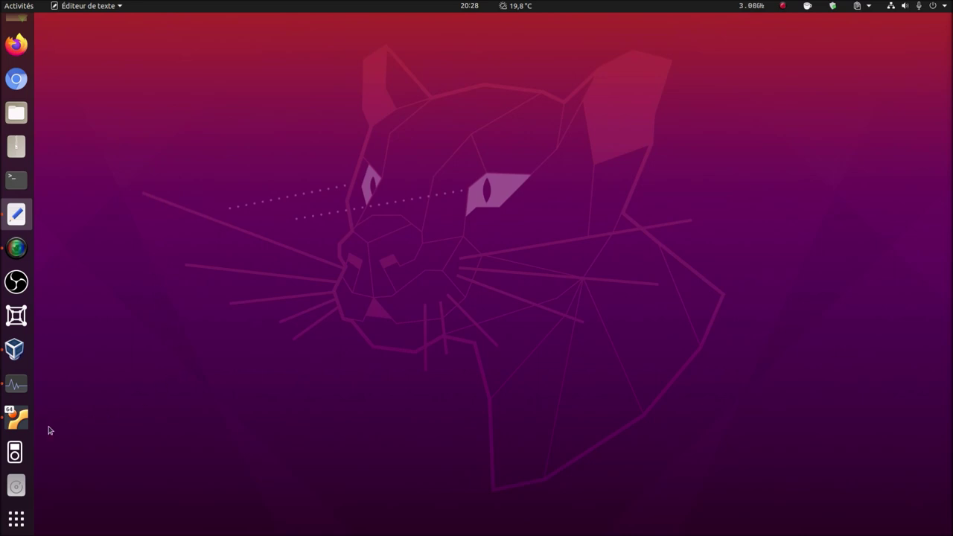
{"action": "left_click", "coordinate": [18, 422]}
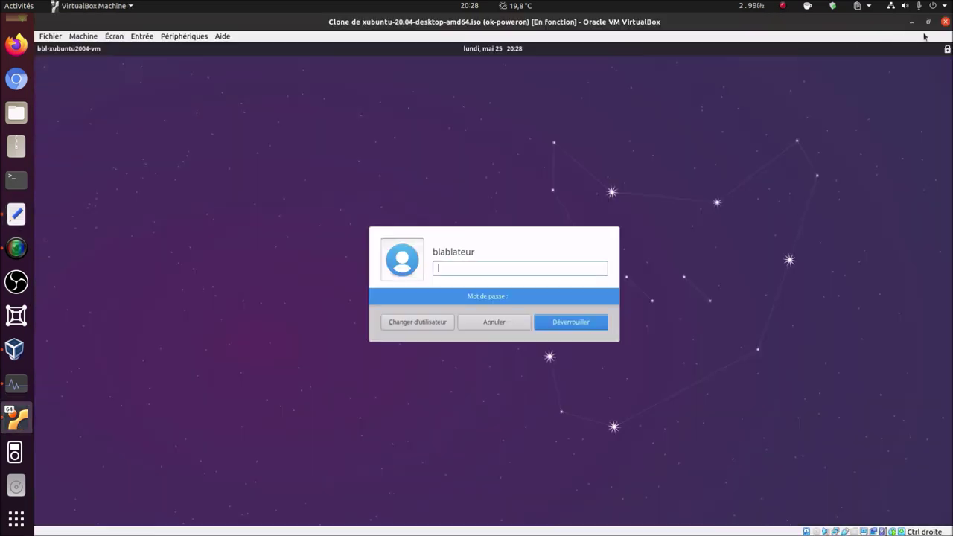
- Power off the Xubuntu clone VM and close the VirtualBox manager
{"action": "left_click", "coordinate": [945, 22]}
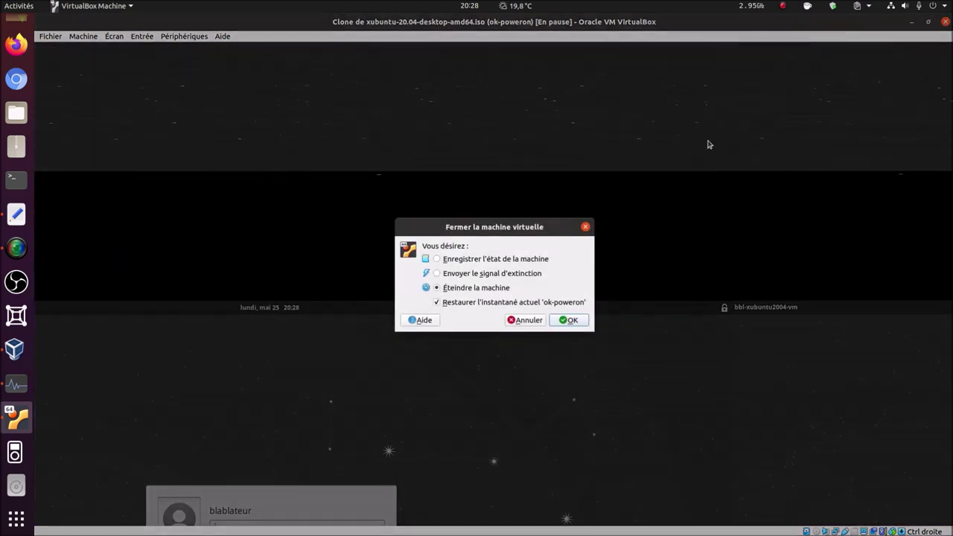
{"action": "left_click", "coordinate": [567, 320]}
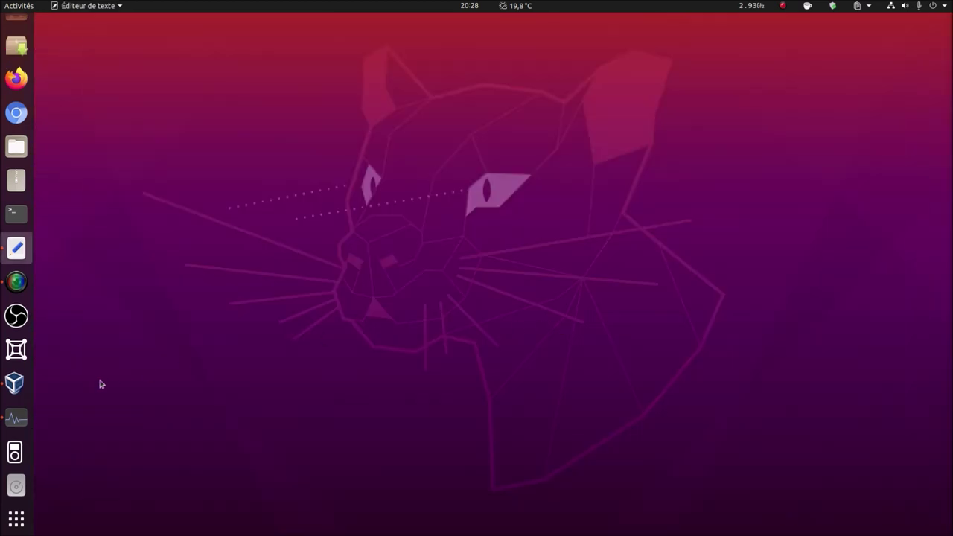
{"action": "left_click", "coordinate": [15, 384]}
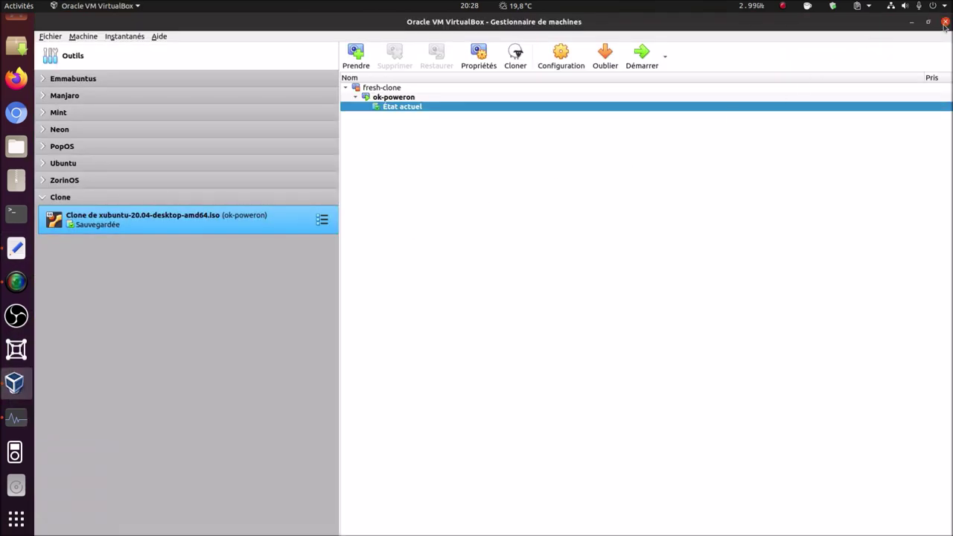
{"action": "left_click", "coordinate": [946, 22]}
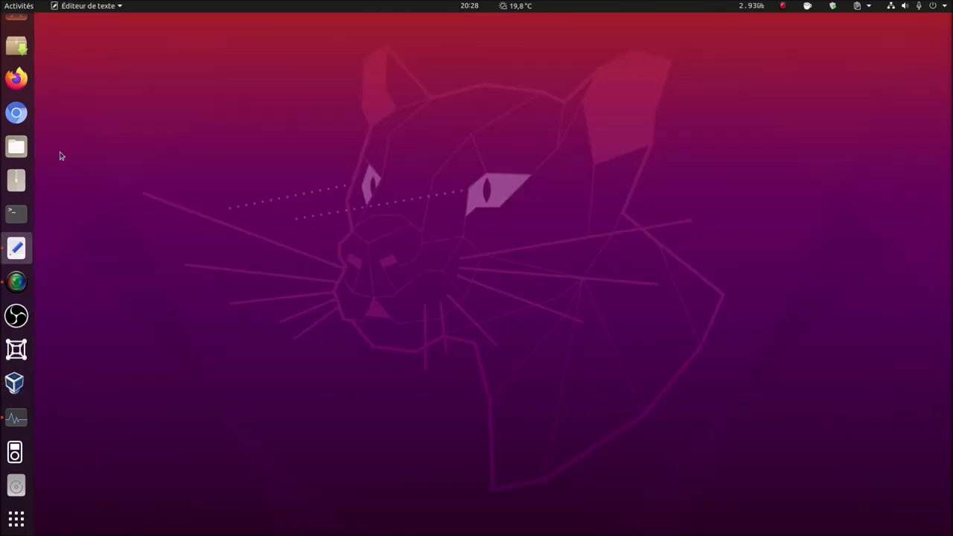
{"action": "left_click", "coordinate": [20, 152]}
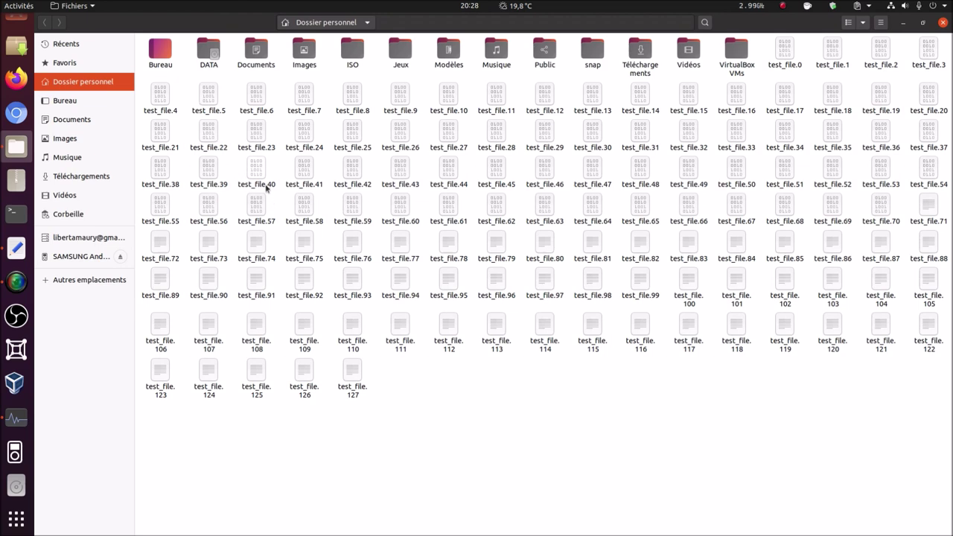
- Trash the 107 files test_file.21 through test_file.127
{"action": "left_click", "coordinate": [255, 96]}
{"action": "right_click", "coordinate": [255, 97]}
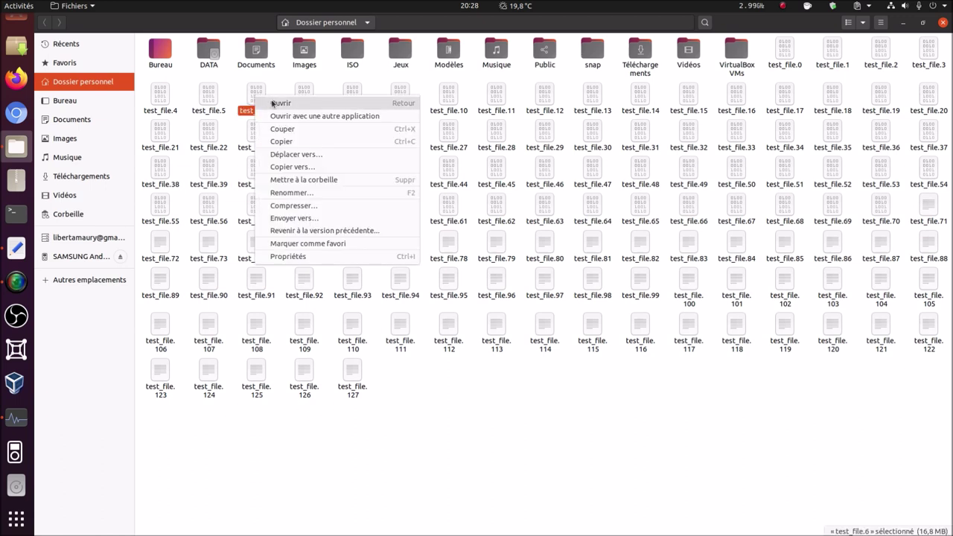
{"action": "left_click", "coordinate": [481, 390]}
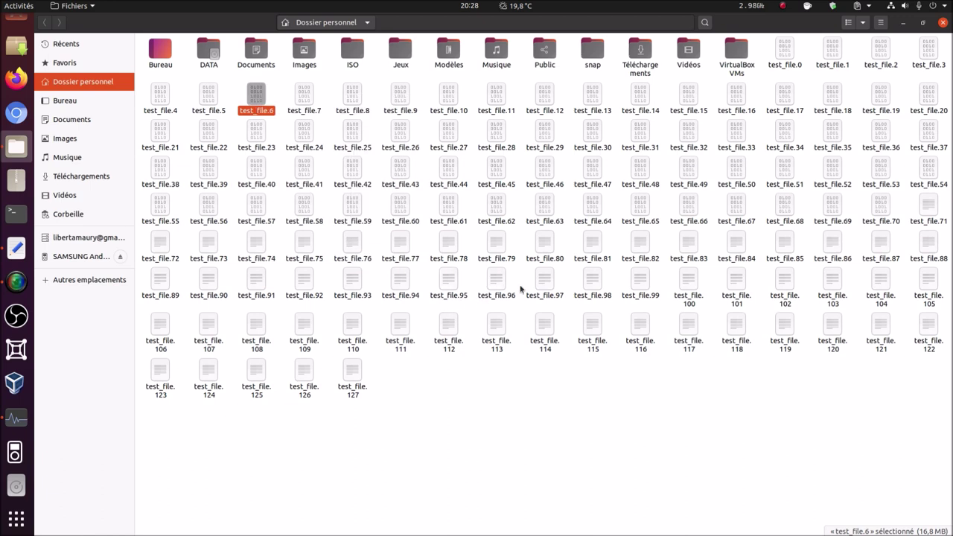
{"action": "left_click", "coordinate": [782, 53]}
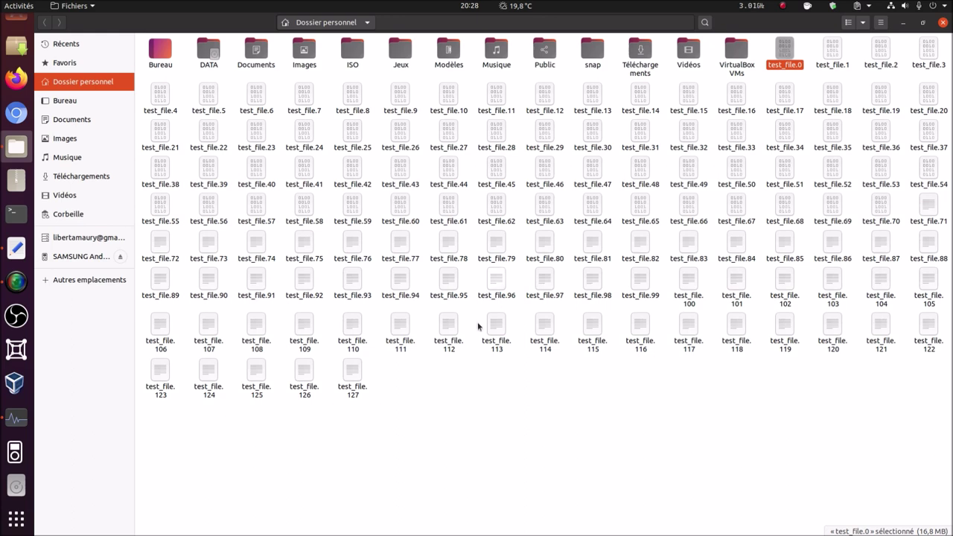
{"action": "left_click_drag", "start_coordinate": [151, 416], "coordinate": [934, 128]}
{"action": "right_click", "coordinate": [934, 128]}
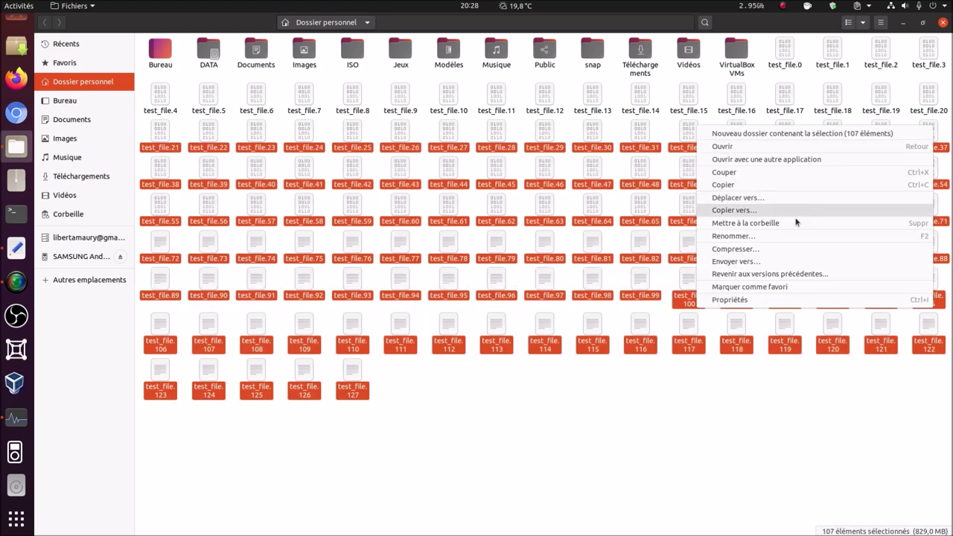
{"action": "left_click", "coordinate": [792, 222]}
- Trash the remaining files test_file.4 through test_file.20, then test_file.0 through test_file.3
{"action": "left_click_drag", "start_coordinate": [165, 124], "coordinate": [938, 112]}
{"action": "right_click", "coordinate": [937, 111]}
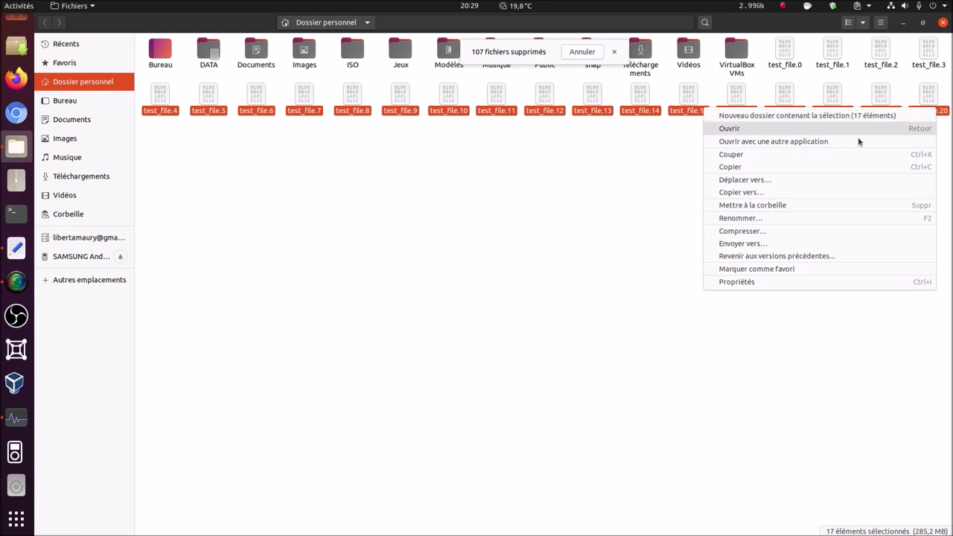
{"action": "left_click", "coordinate": [825, 205]}
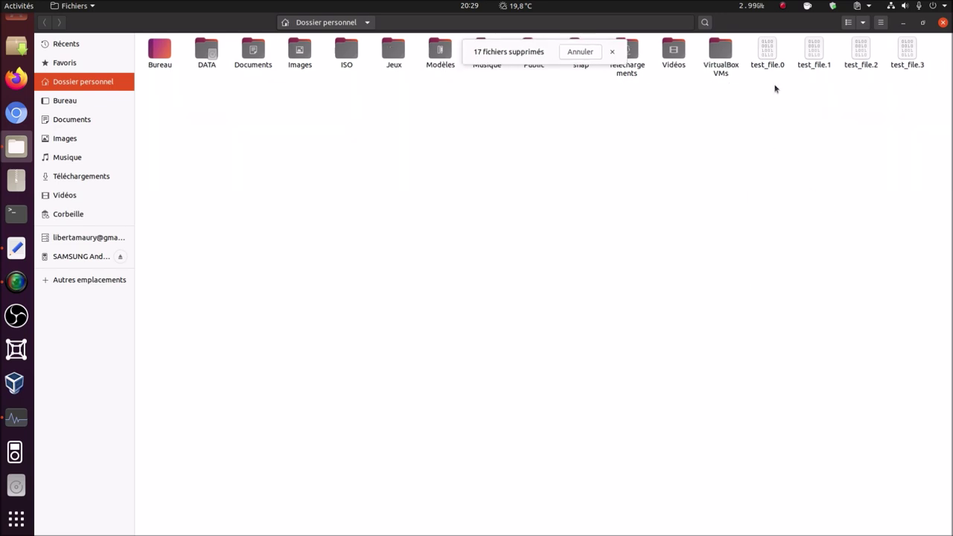
{"action": "left_click_drag", "start_coordinate": [764, 83], "coordinate": [910, 57]}
{"action": "right_click", "coordinate": [909, 57]}
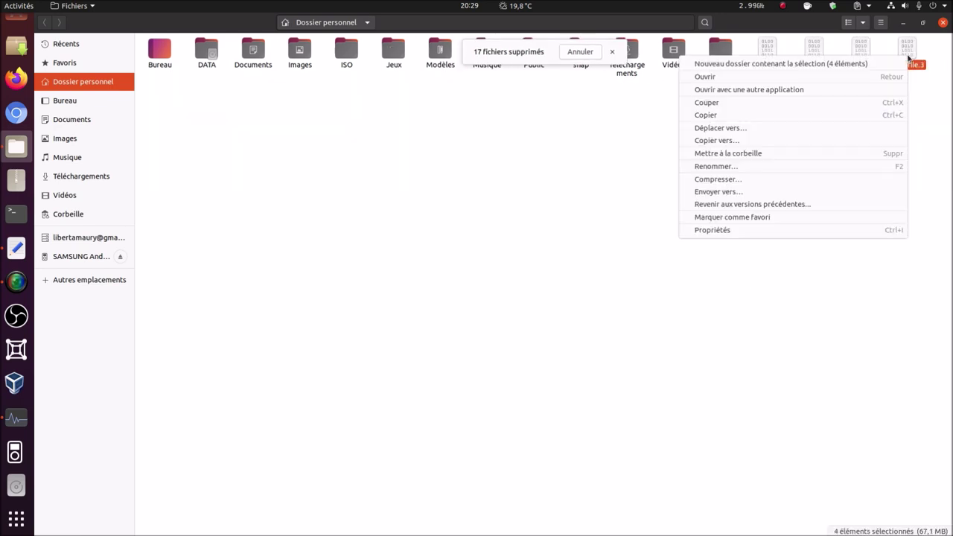
{"action": "left_click", "coordinate": [805, 156]}
- In Téléchargements, trash the duplicate Basemark GPU archive and extract the other one
{"action": "double_click", "coordinate": [663, 56]}
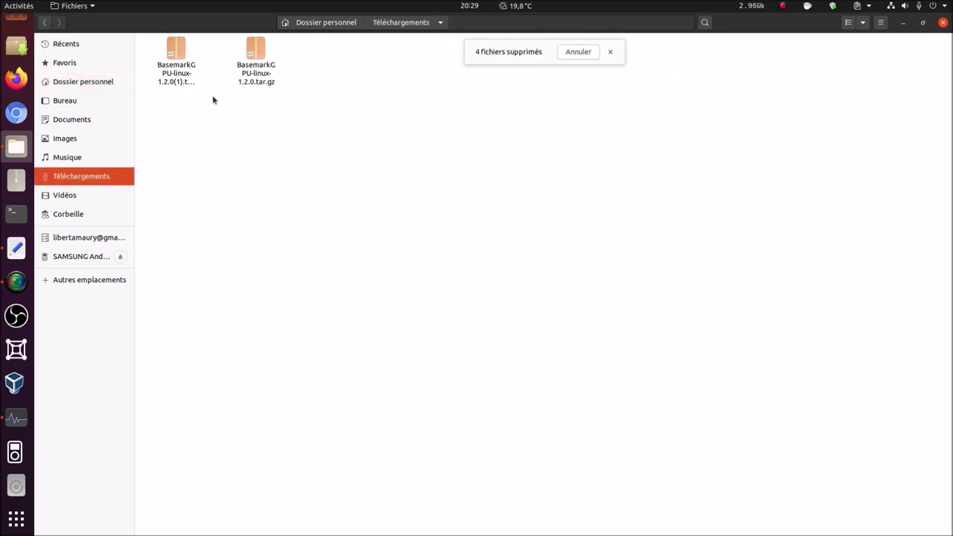
{"action": "left_click", "coordinate": [178, 71]}
{"action": "right_click", "coordinate": [180, 74]}
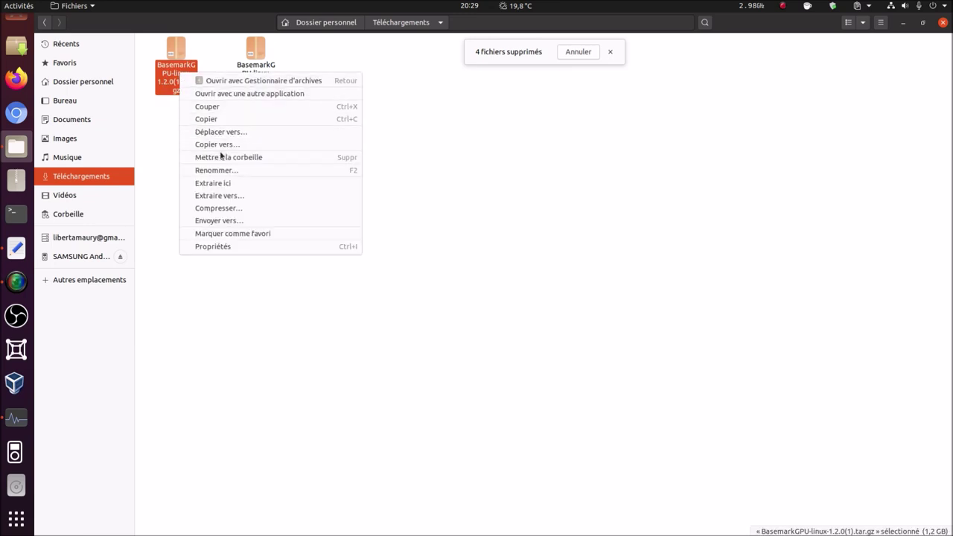
{"action": "left_click", "coordinate": [221, 156]}
{"action": "right_click", "coordinate": [177, 71]}
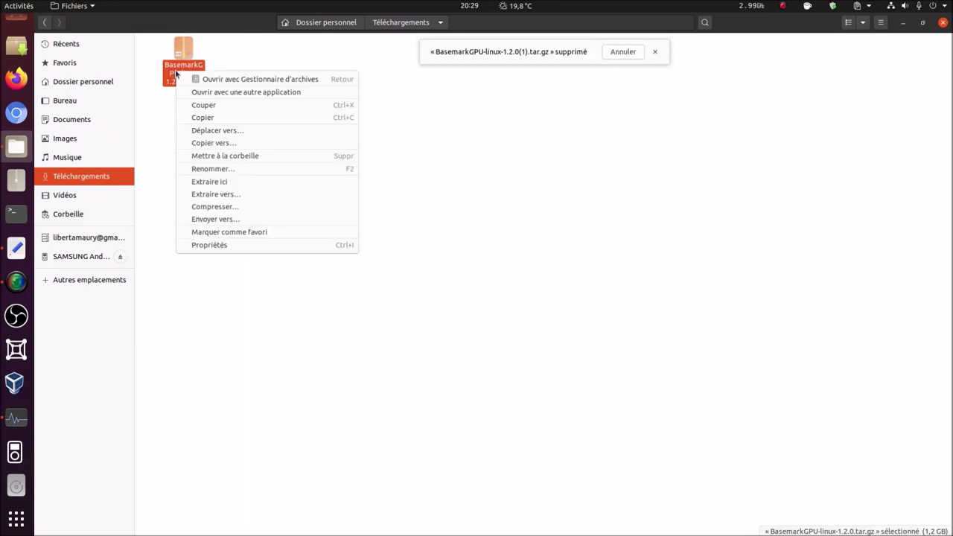
{"action": "left_click", "coordinate": [214, 184]}
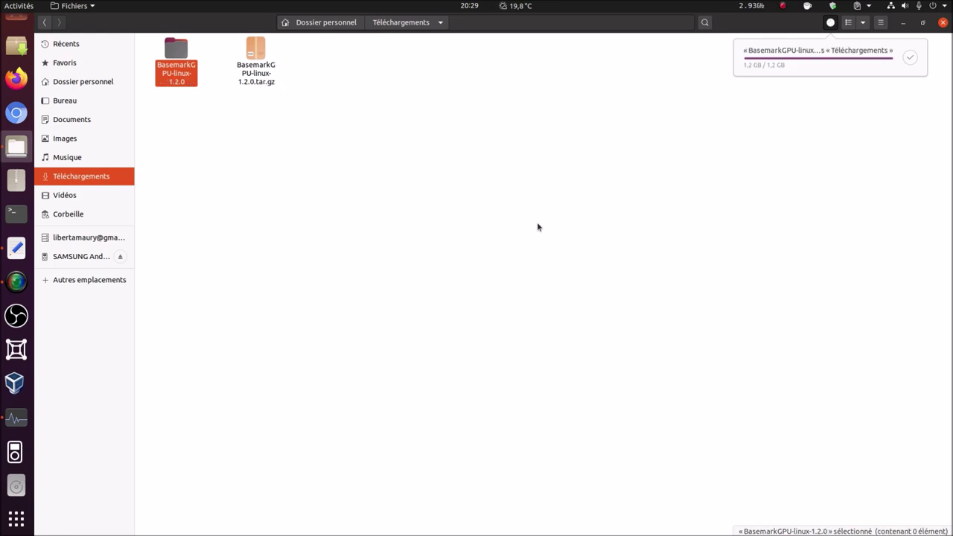
- Trash the extracted archive and select the basemarkgpu program inside basemarkgpu-1.2.0
{"action": "left_click", "coordinate": [251, 73]}
{"action": "right_click", "coordinate": [253, 75]}
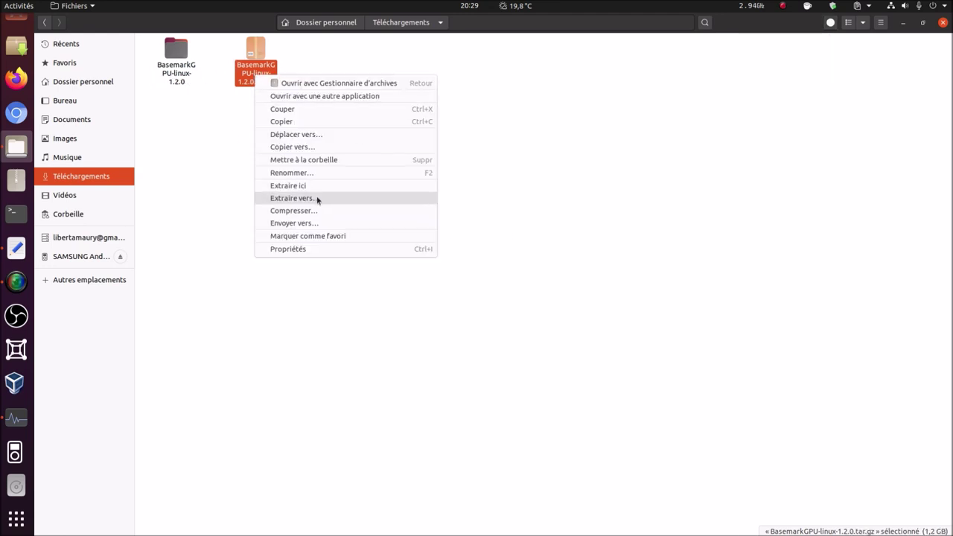
{"action": "left_click", "coordinate": [330, 160]}
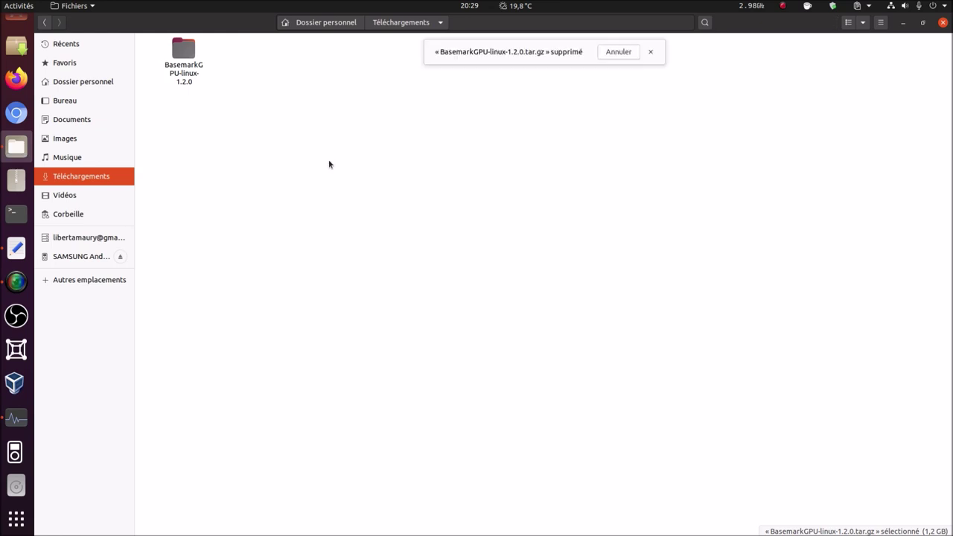
{"action": "double_click", "coordinate": [186, 44]}
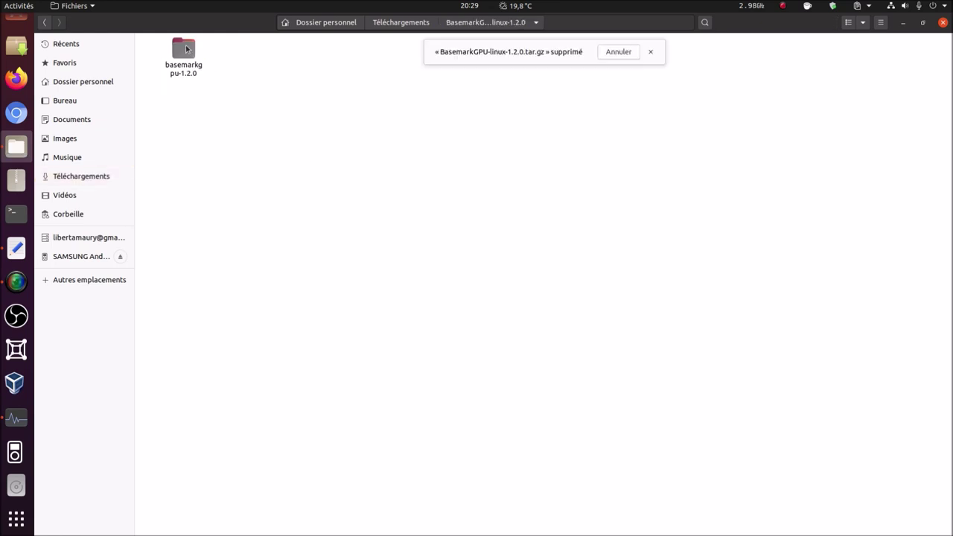
{"action": "double_click", "coordinate": [186, 46]}
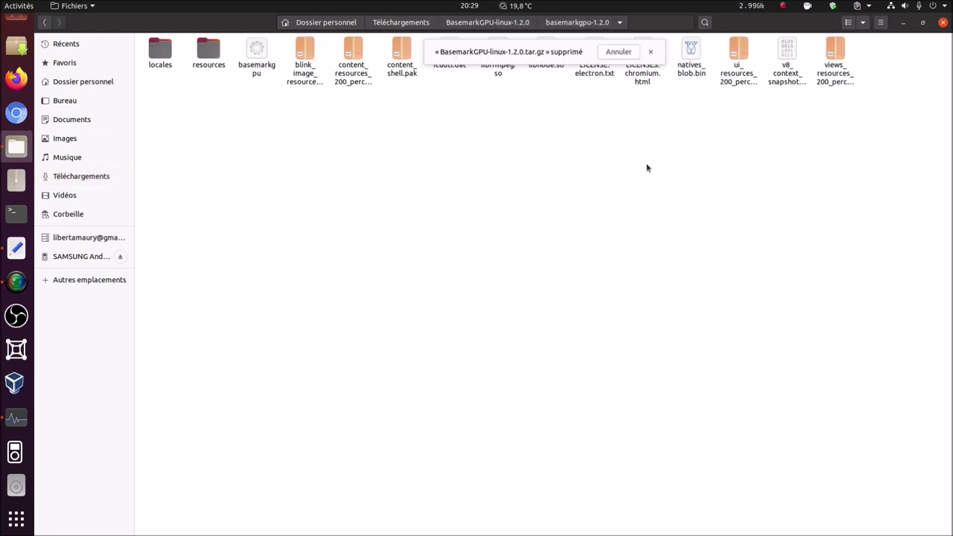
{"action": "left_click", "coordinate": [651, 51]}
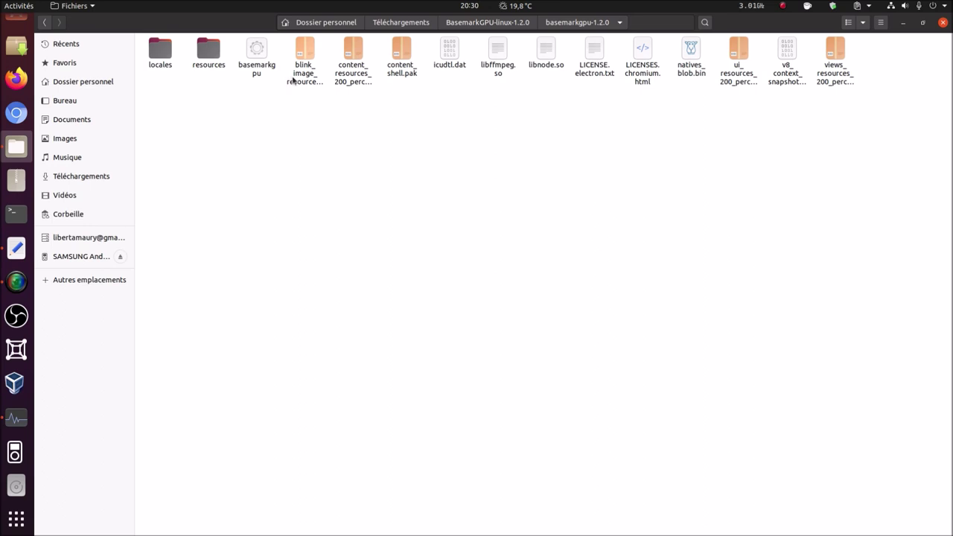
{"action": "left_click", "coordinate": [259, 57]}
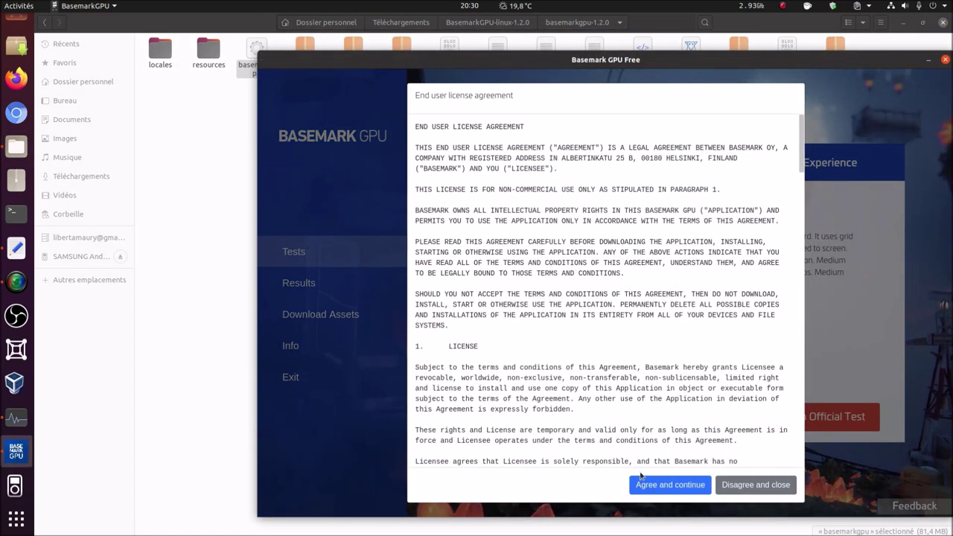
- Accept the licence and look through the Experience, Custom and Official test tabs
{"action": "left_click", "coordinate": [660, 486]}
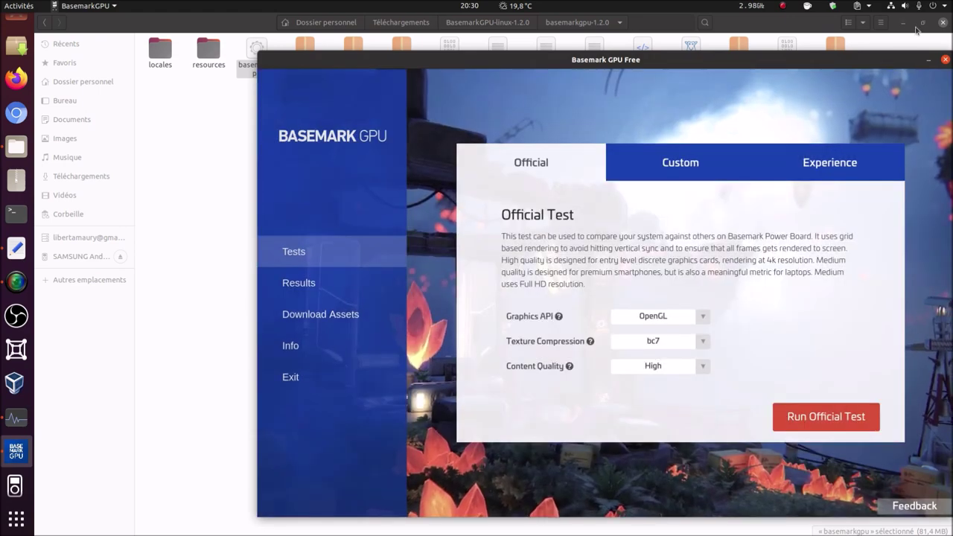
{"action": "left_click", "coordinate": [905, 25]}
{"action": "left_click_drag", "start_coordinate": [686, 59], "coordinate": [572, 39]}
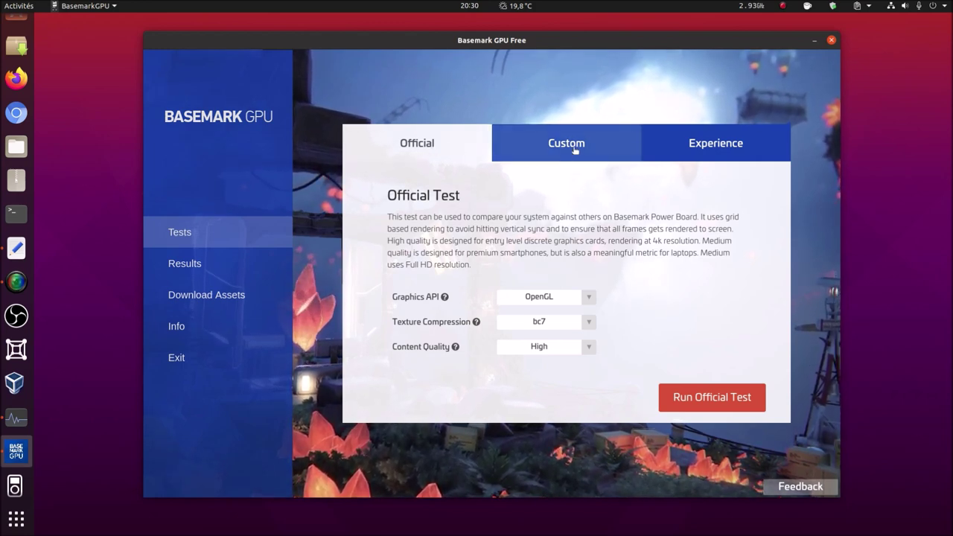
{"action": "left_click", "coordinate": [724, 156]}
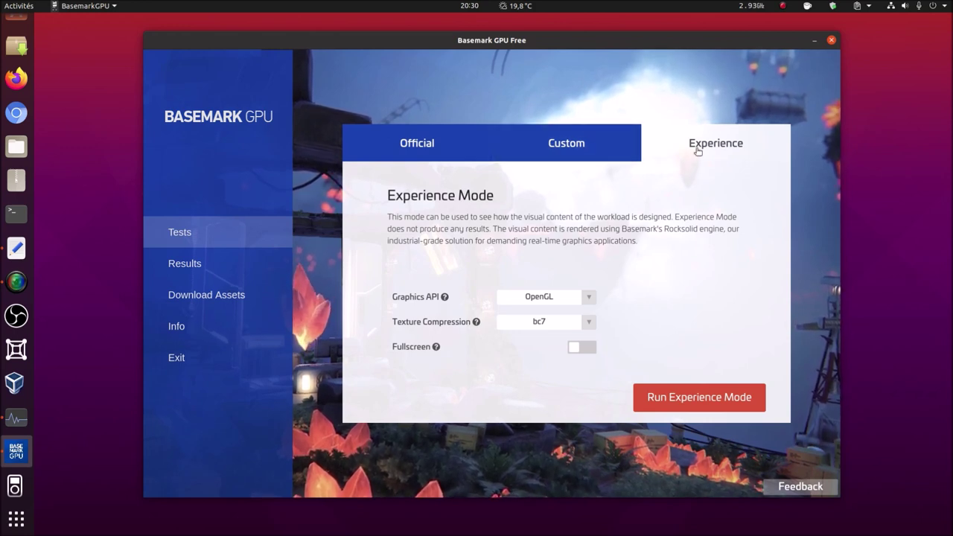
{"action": "left_click", "coordinate": [564, 145]}
{"action": "left_click", "coordinate": [444, 146]}
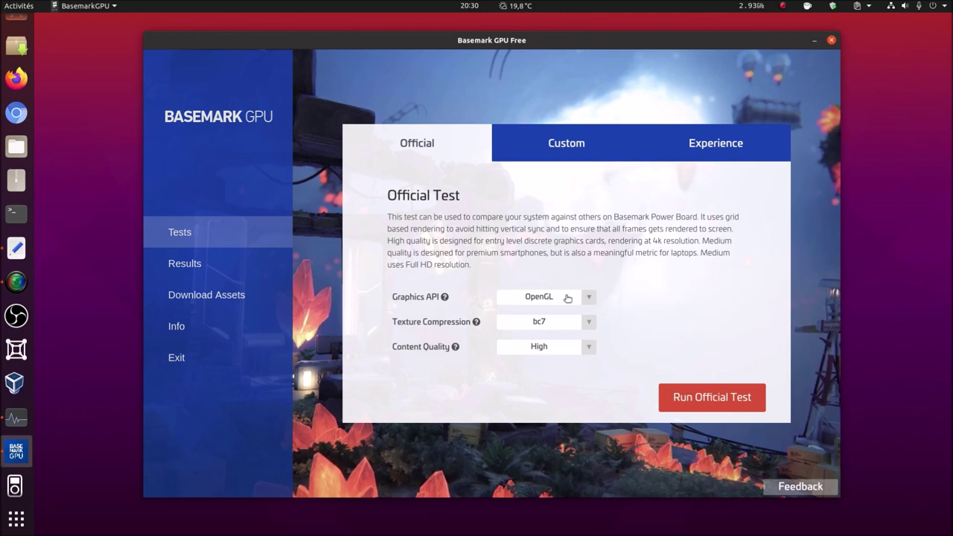
- Inspect the Official Test dropdowns, keeping OpenGL, bc7 compression and High quality
{"action": "left_click", "coordinate": [589, 297]}
{"action": "left_click", "coordinate": [589, 299]}
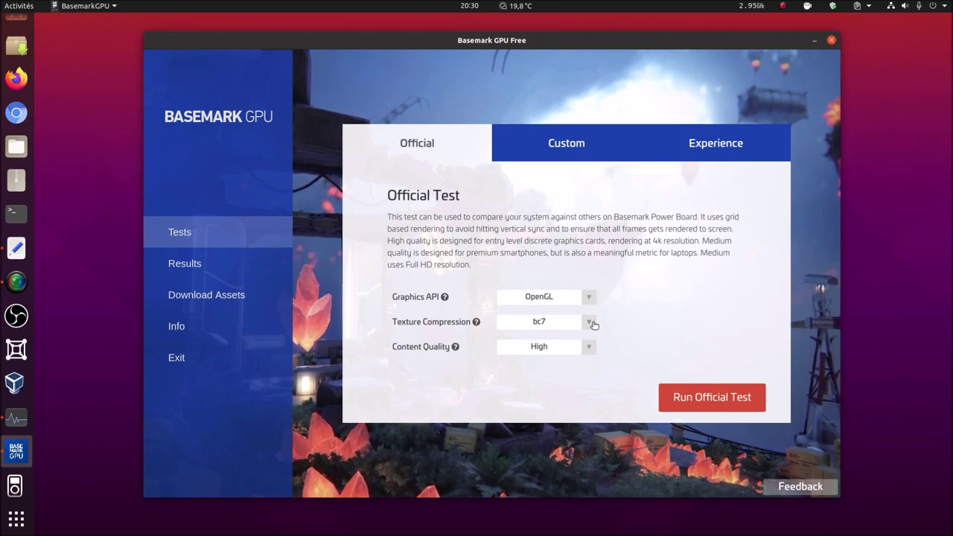
{"action": "left_click", "coordinate": [594, 325]}
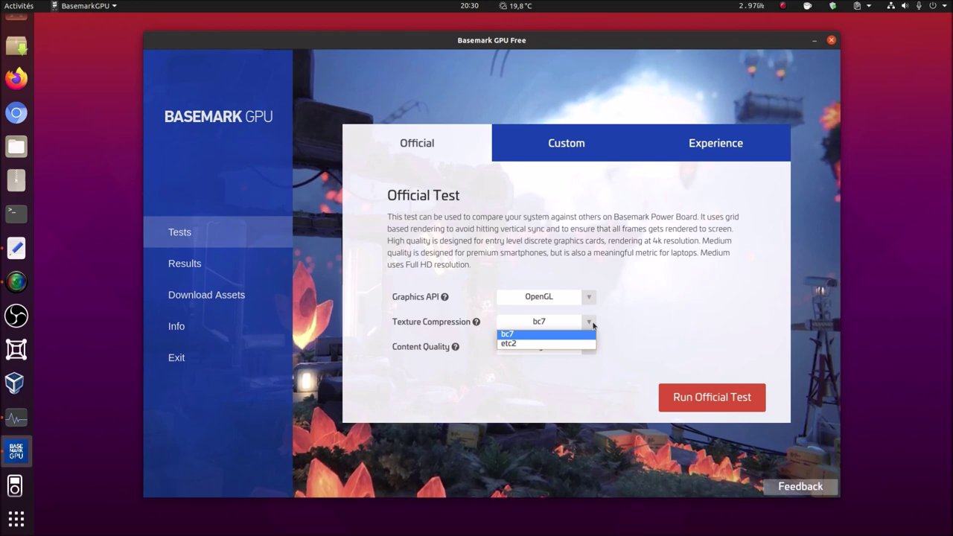
{"action": "left_click", "coordinate": [594, 325]}
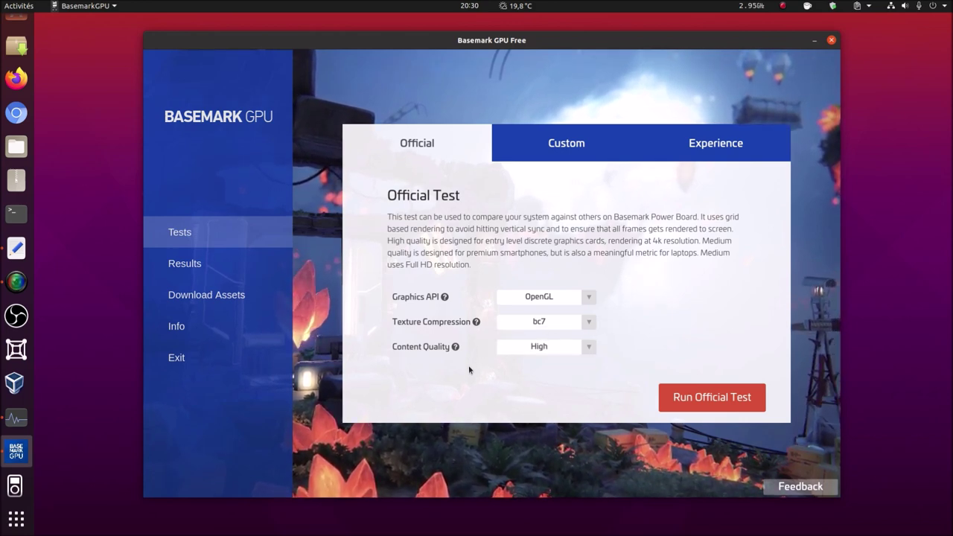
{"action": "left_click", "coordinate": [589, 348]}
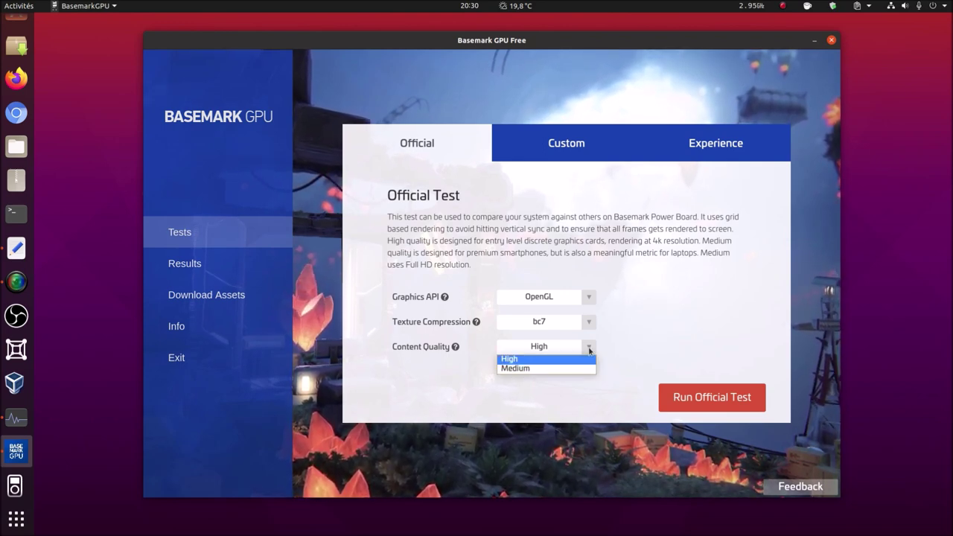
{"action": "left_click", "coordinate": [589, 348]}
{"action": "left_click", "coordinate": [589, 348]}
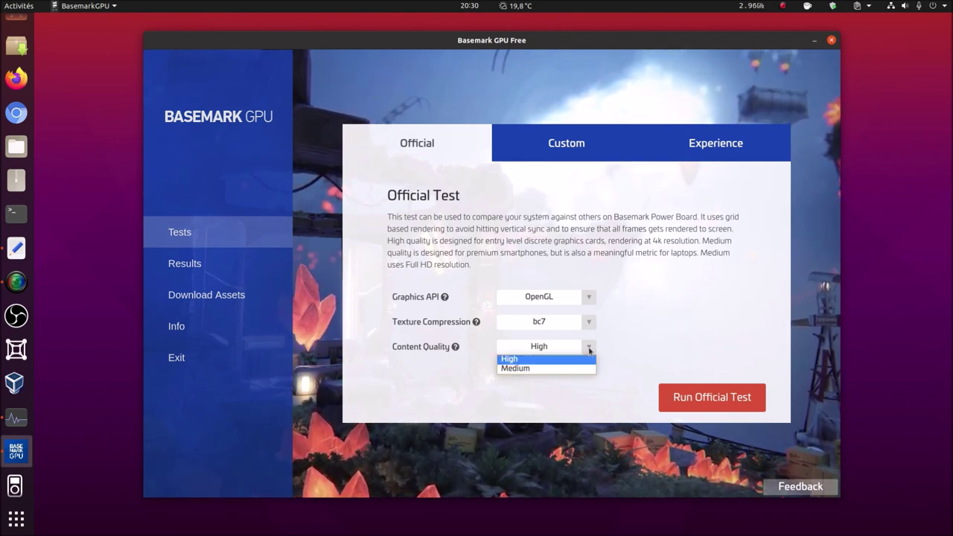
{"action": "left_click", "coordinate": [589, 348]}
- Try the Medium Desktop and High custom presets and glance at the Experience mode settings
{"action": "left_click", "coordinate": [548, 144]}
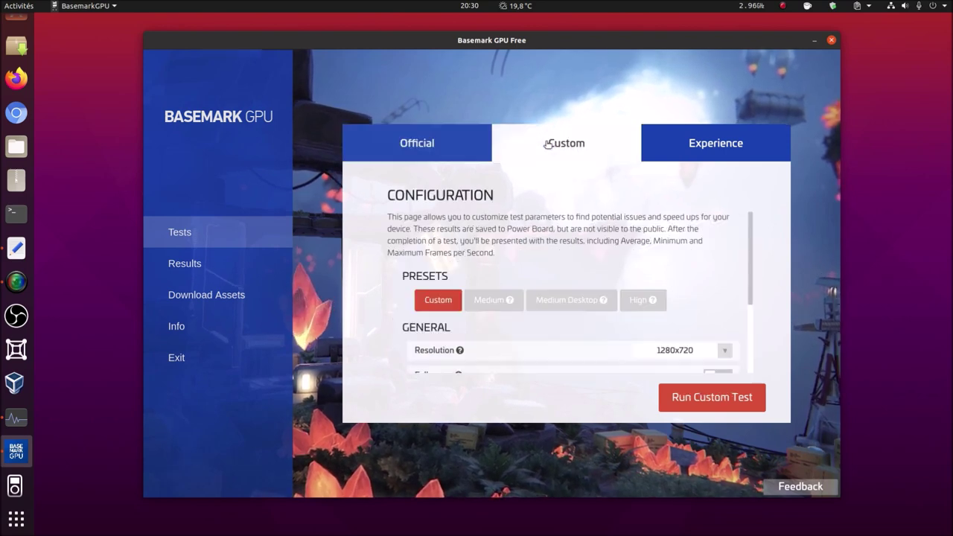
{"action": "mouse_move", "coordinate": [753, 255]}
{"action": "left_mouse_down"}
{"action": "mouse_move", "coordinate": [751, 309]}
{"action": "mouse_move", "coordinate": [746, 246]}
{"action": "left_mouse_up"}
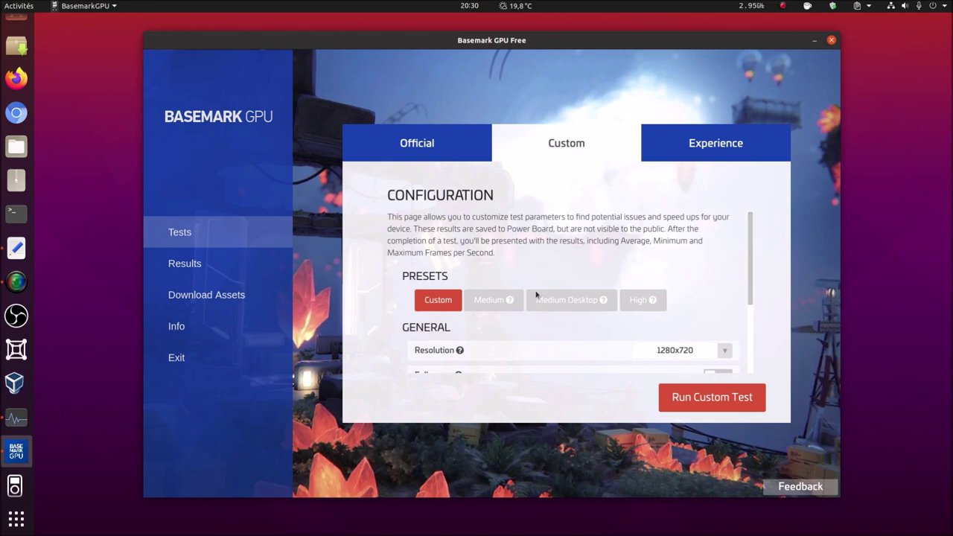
{"action": "left_click", "coordinate": [558, 307]}
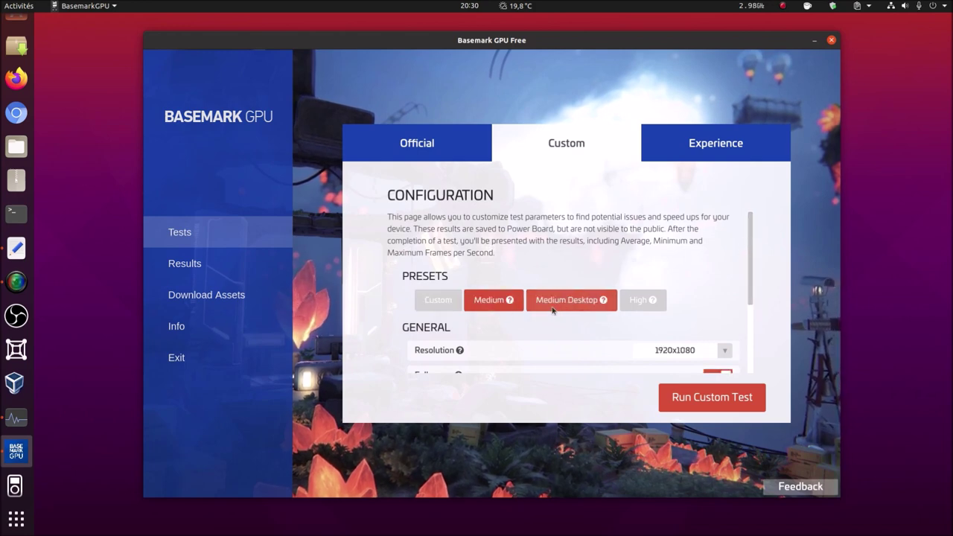
{"action": "left_click", "coordinate": [642, 299]}
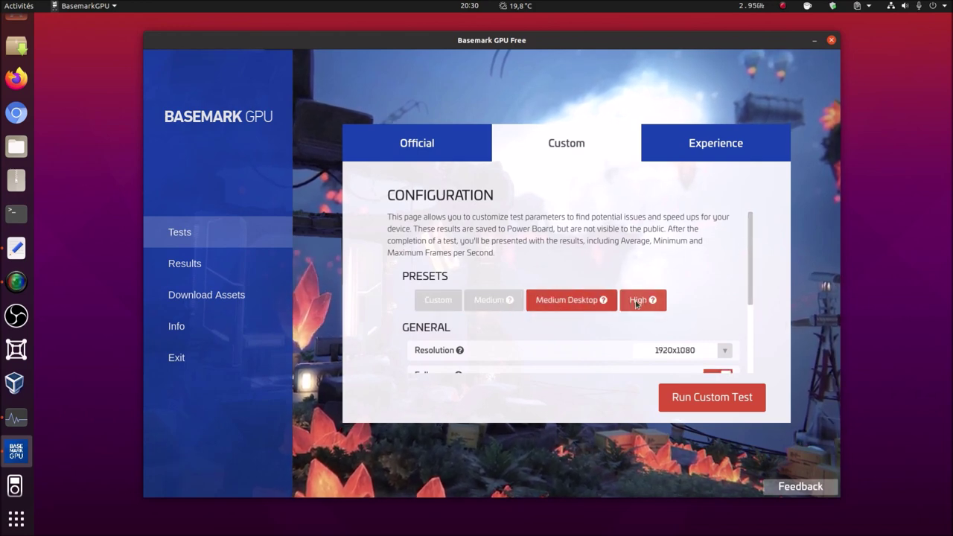
{"action": "left_click", "coordinate": [733, 152]}
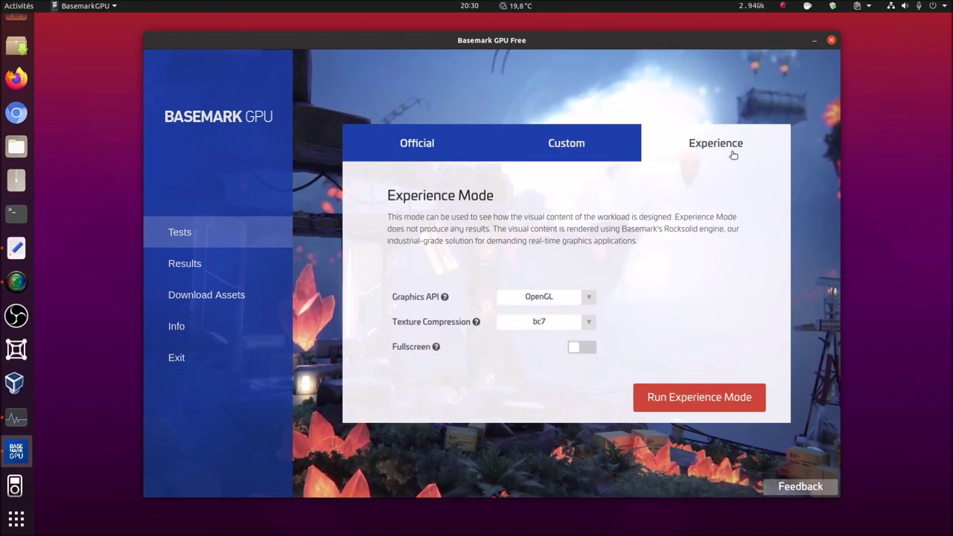
{"action": "left_click", "coordinate": [566, 145]}
{"action": "left_click_drag", "start_coordinate": [749, 275], "coordinate": [753, 357]}
{"action": "scroll", "coordinate": [753, 357], "scroll_direction": "up", "scroll_amount": 5}
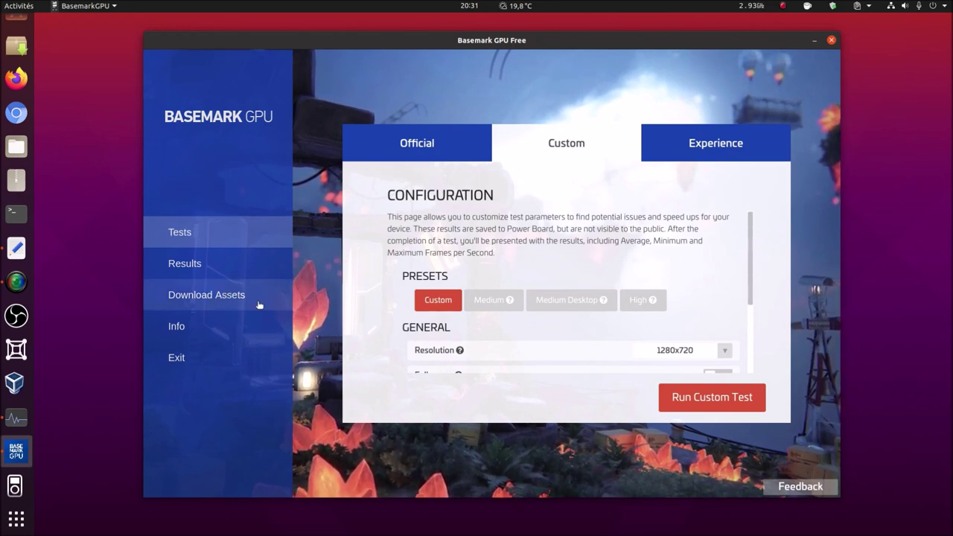
- Check the empty latest result and results history, then go to the Downloads page
{"action": "left_click", "coordinate": [187, 265]}
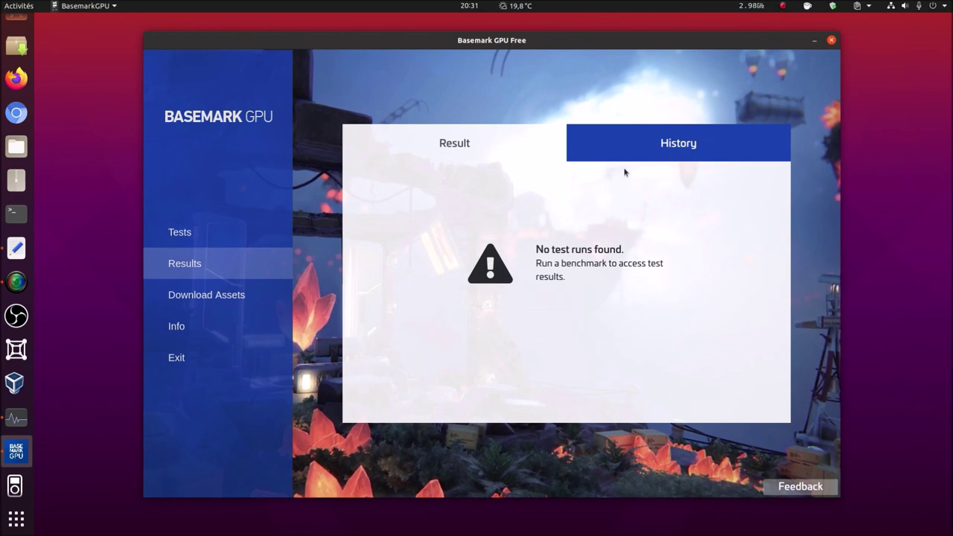
{"action": "left_click", "coordinate": [645, 154]}
{"action": "left_click", "coordinate": [493, 146]}
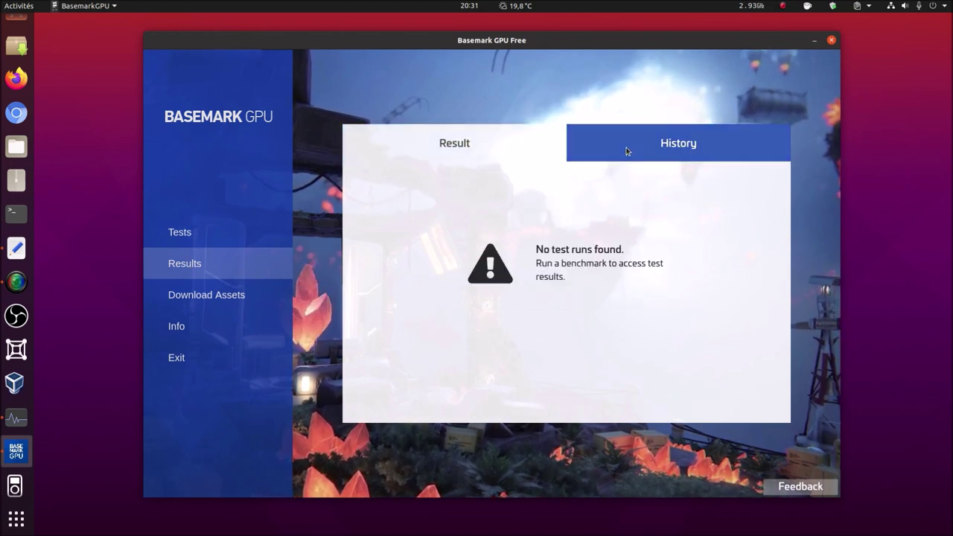
{"action": "left_click", "coordinate": [625, 149]}
{"action": "left_click", "coordinate": [498, 145]}
{"action": "left_click", "coordinate": [243, 295]}
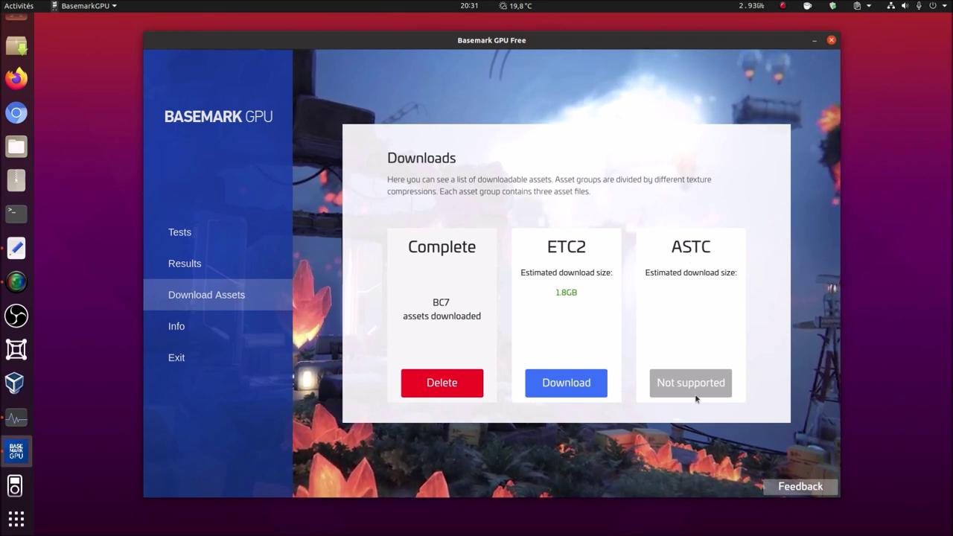
- Confirm bc7 texture compression on Tests, then download the 1.8GB ETC2 asset set
{"action": "left_click", "coordinate": [188, 243]}
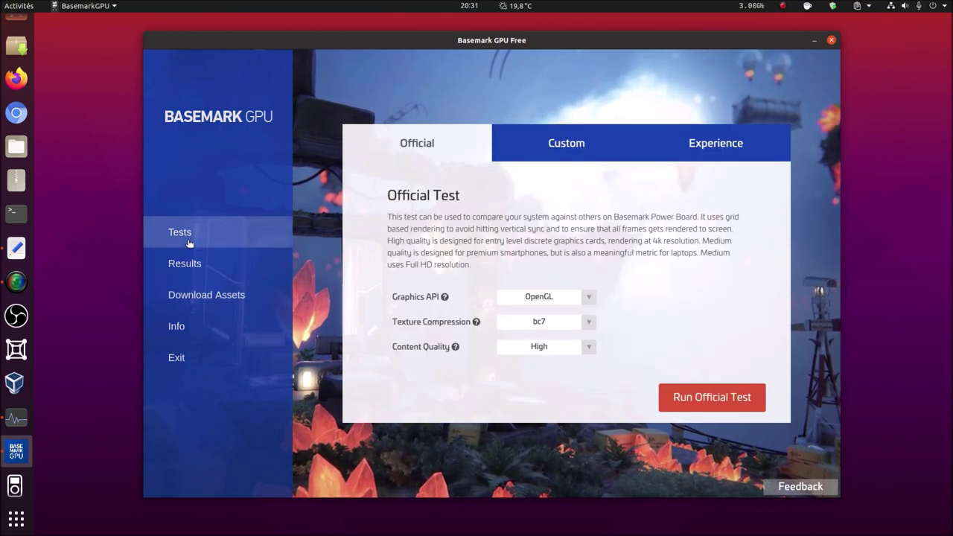
{"action": "left_click", "coordinate": [590, 322]}
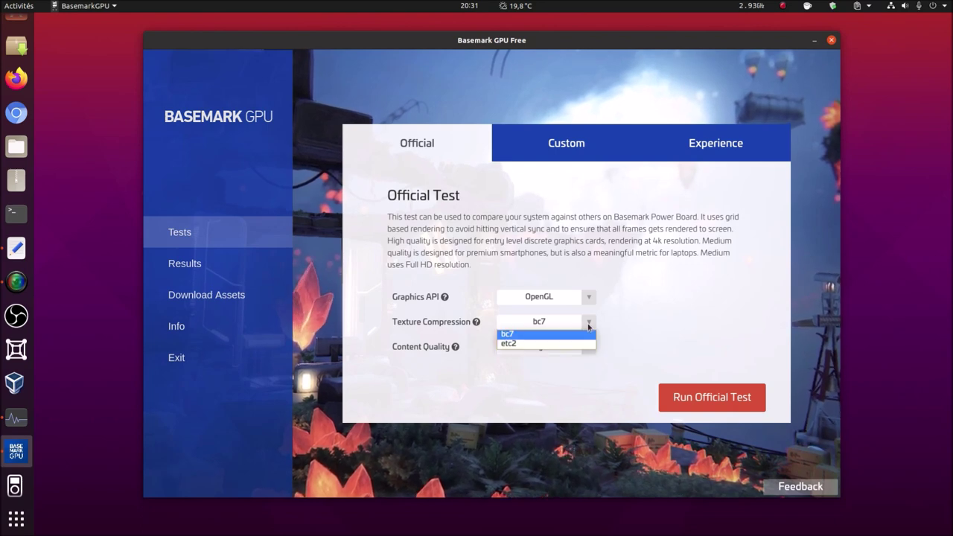
{"action": "left_click", "coordinate": [590, 325]}
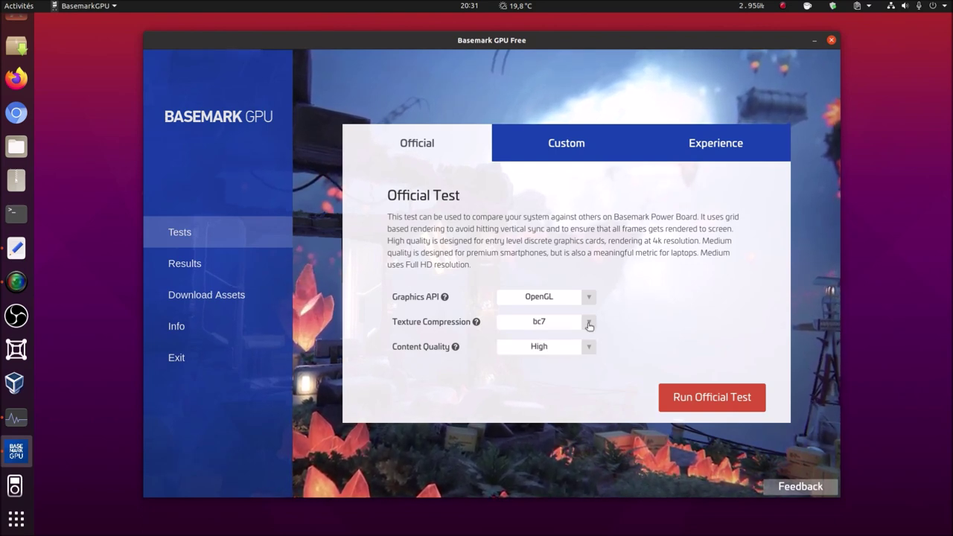
{"action": "left_click", "coordinate": [201, 298]}
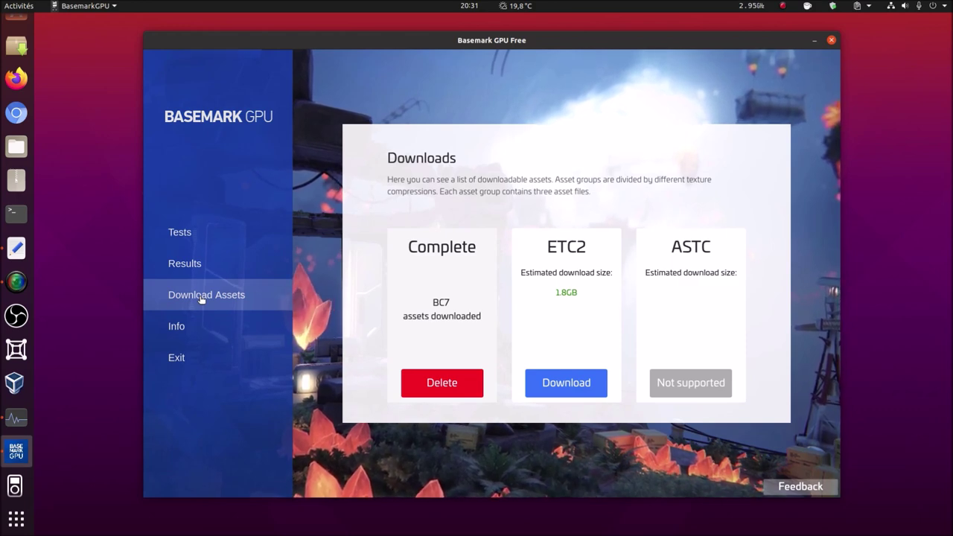
{"action": "left_click", "coordinate": [567, 394]}
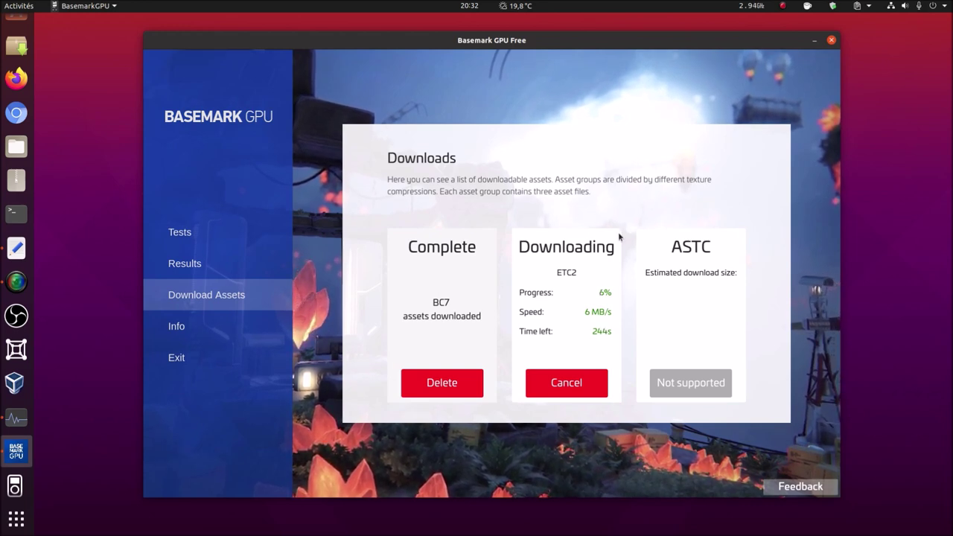
{"action": "left_click_drag", "start_coordinate": [644, 47], "coordinate": [630, 47]}
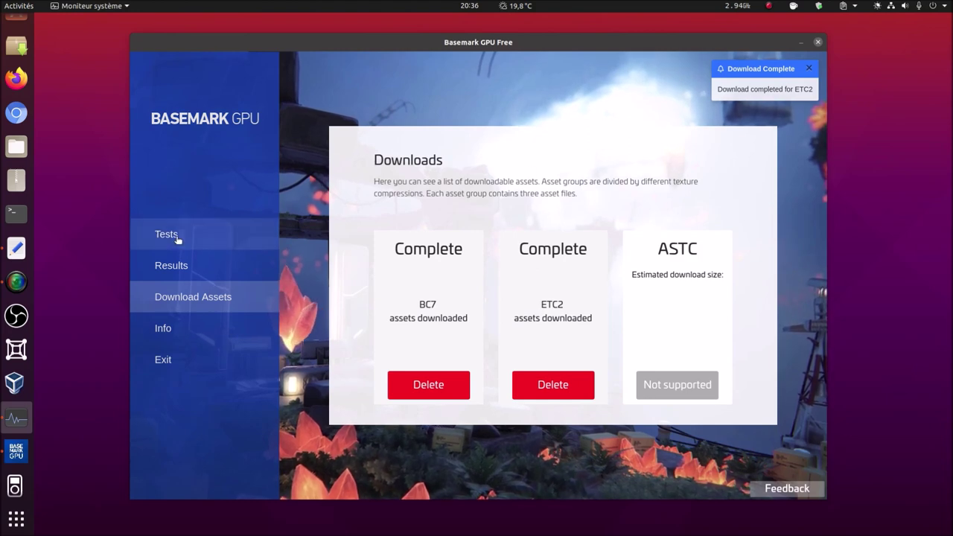
- Run htop in a terminal placed in the top-right corner
{"action": "left_click", "coordinate": [176, 236]}
{"action": "left_click", "coordinate": [16, 213]}
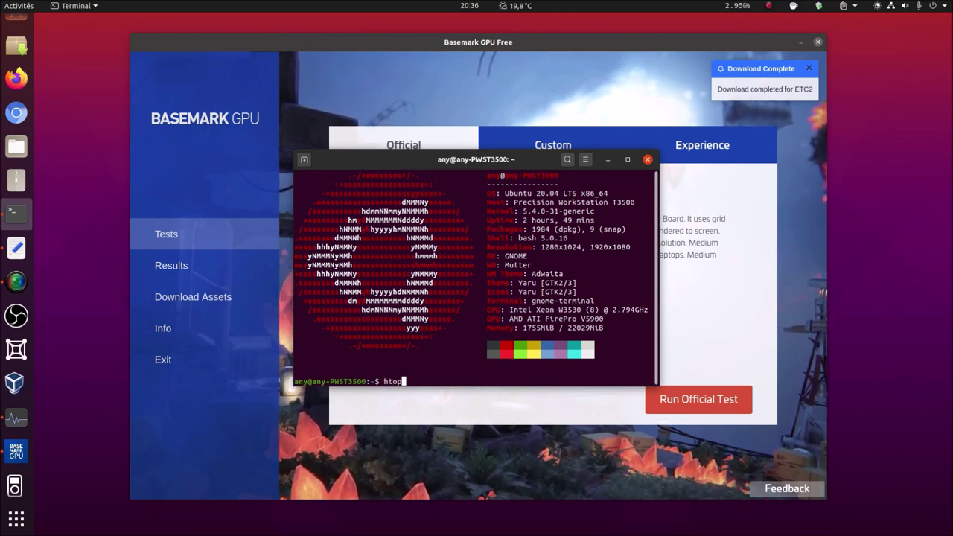
{"action": "key", "text": "Return"}
{"action": "left_click_drag", "start_coordinate": [408, 160], "coordinate": [702, 23]}
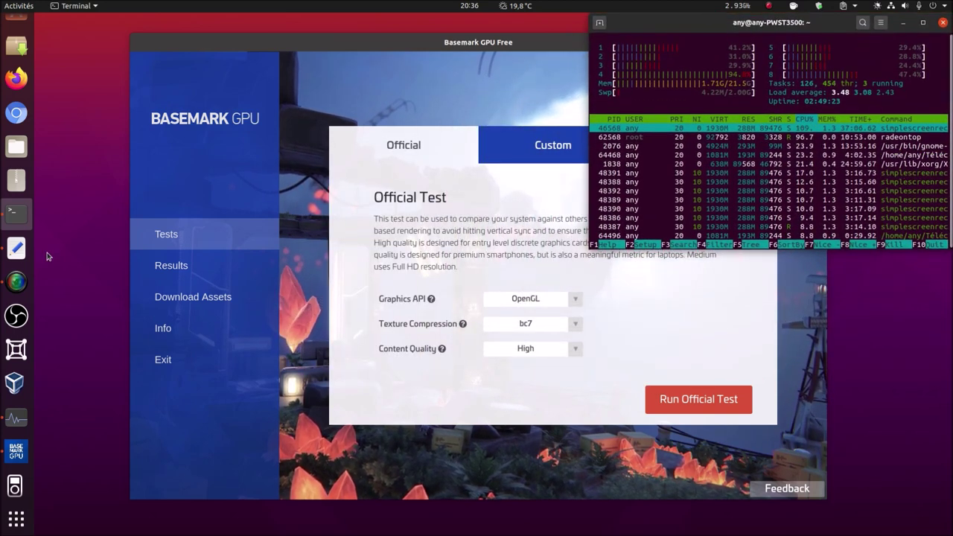
- Run 'sudo radeontop' with the account password in a new lower-right terminal beside Basemark
{"action": "right_click", "coordinate": [24, 228]}
{"action": "left_click", "coordinate": [120, 195]}
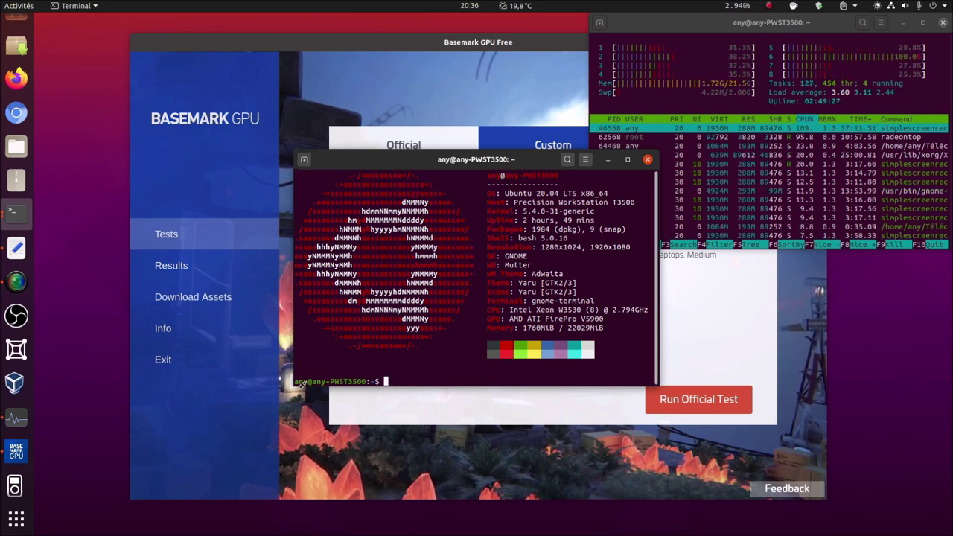
{"action": "type", "text": "sudo radeontop"}
{"action": "key", "text": "Return"}
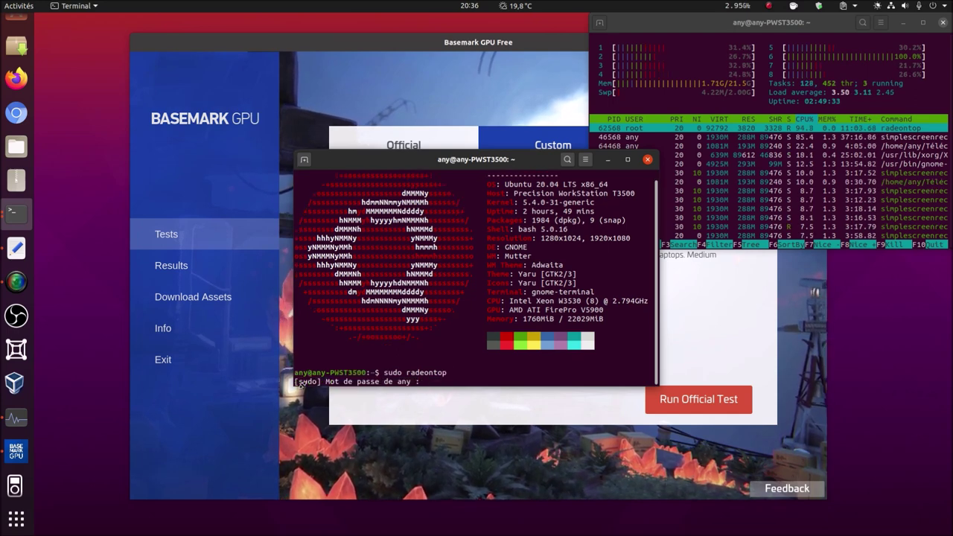
{"action": "key", "text": "Return"}
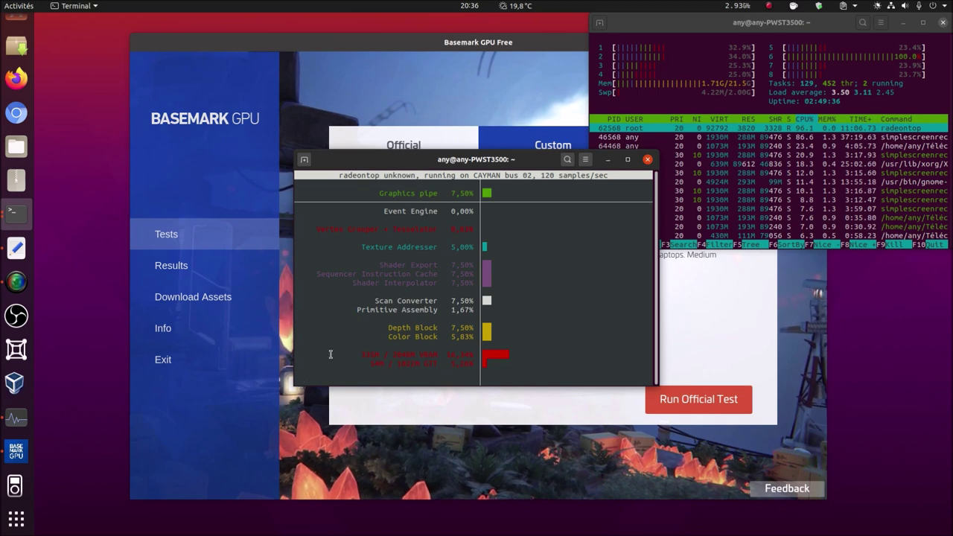
{"action": "left_click_drag", "start_coordinate": [377, 163], "coordinate": [673, 321]}
{"action": "left_click_drag", "start_coordinate": [362, 47], "coordinate": [263, 49]}
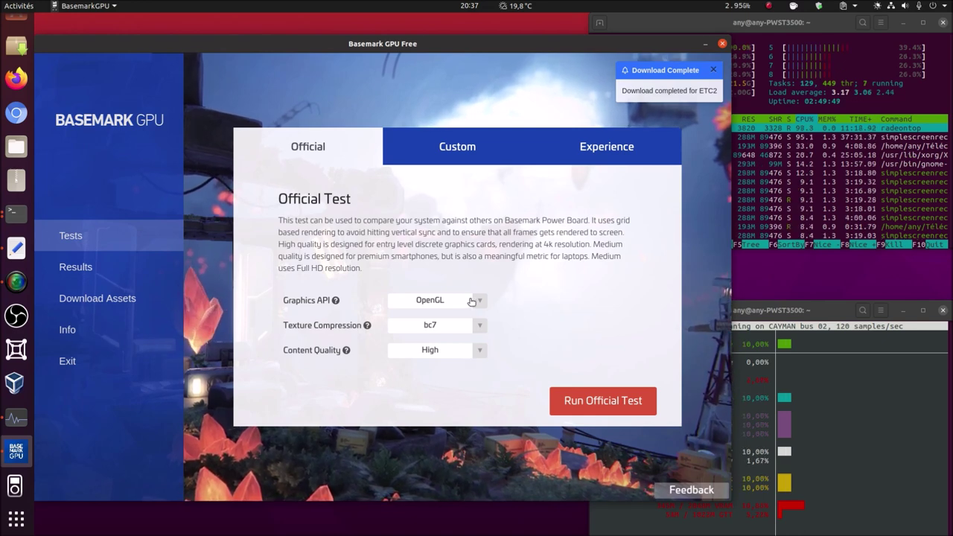
- Set content quality to Medium, retry the official test four times, then run a custom test
{"action": "left_click", "coordinate": [481, 353]}
{"action": "left_click", "coordinate": [469, 374]}
{"action": "left_click", "coordinate": [559, 403]}
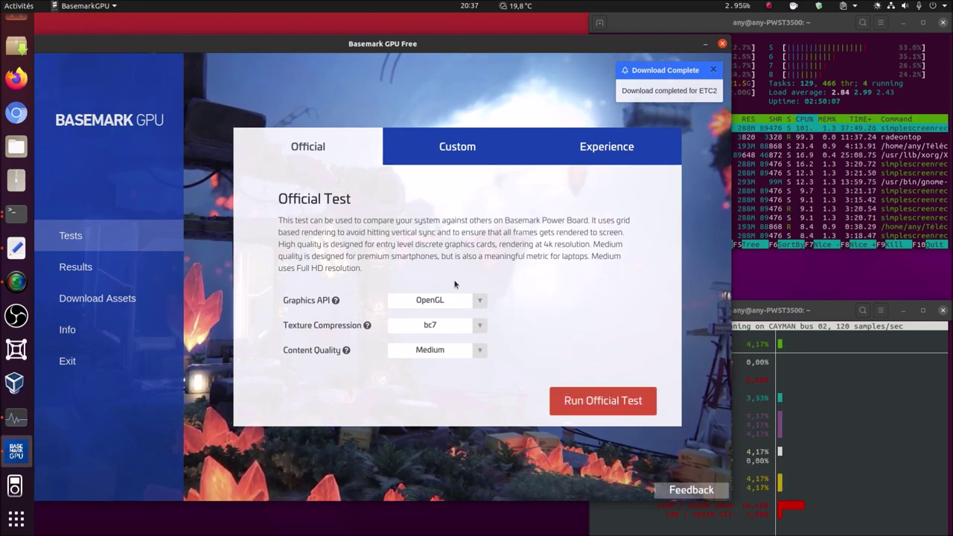
{"action": "left_click", "coordinate": [566, 401]}
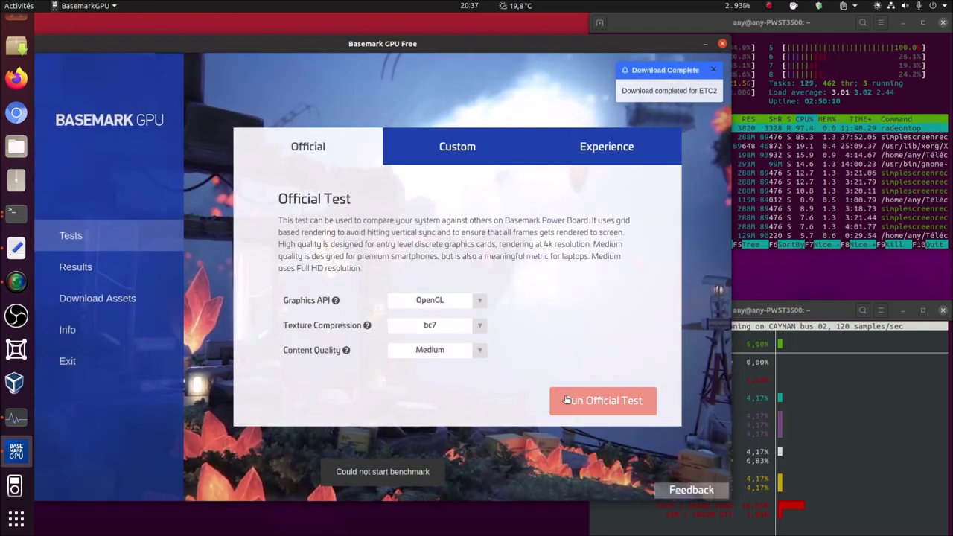
{"action": "left_click", "coordinate": [566, 400]}
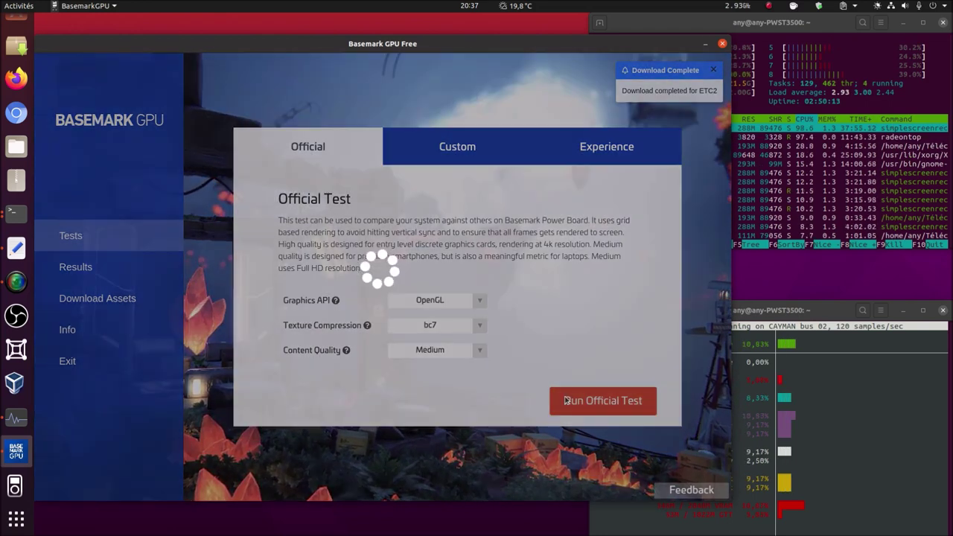
{"action": "left_click", "coordinate": [566, 401]}
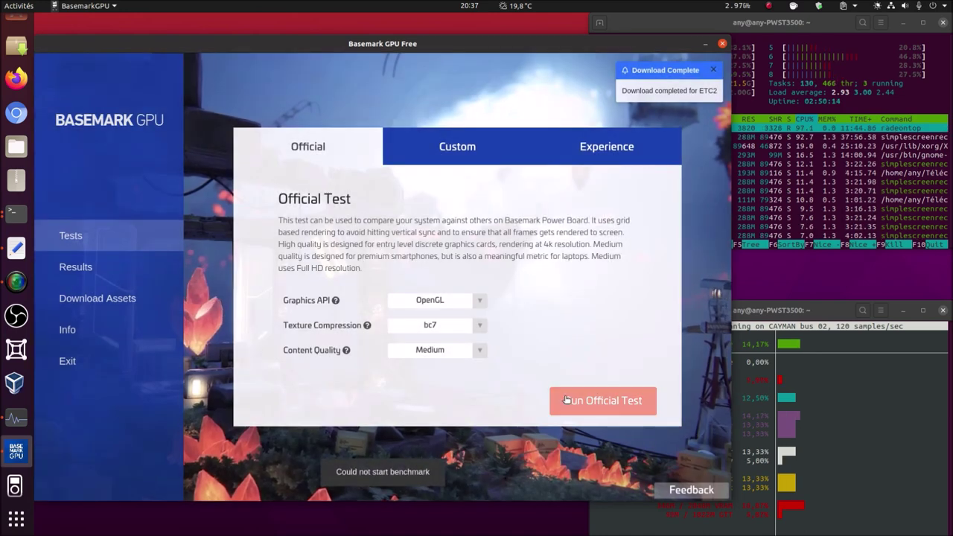
{"action": "left_click", "coordinate": [444, 151]}
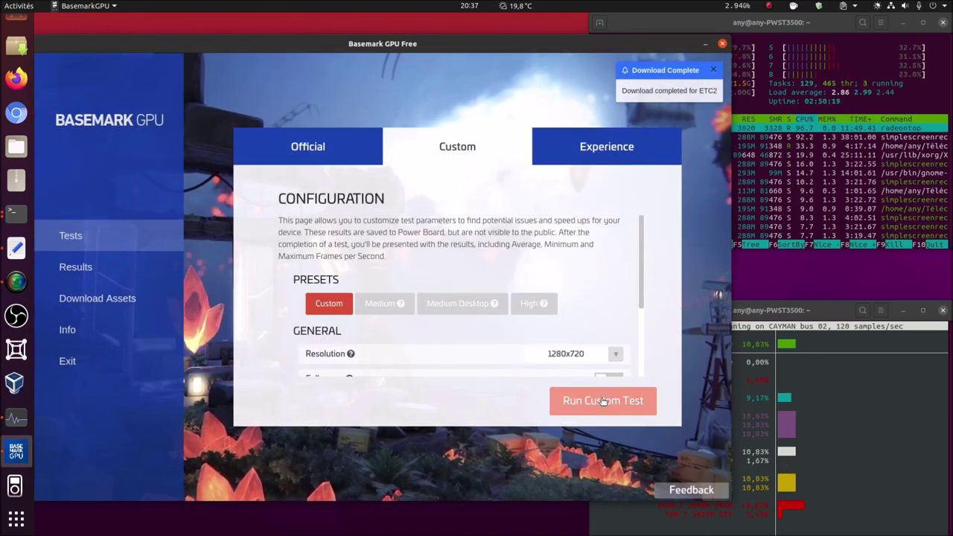
{"action": "left_click", "coordinate": [602, 402]}
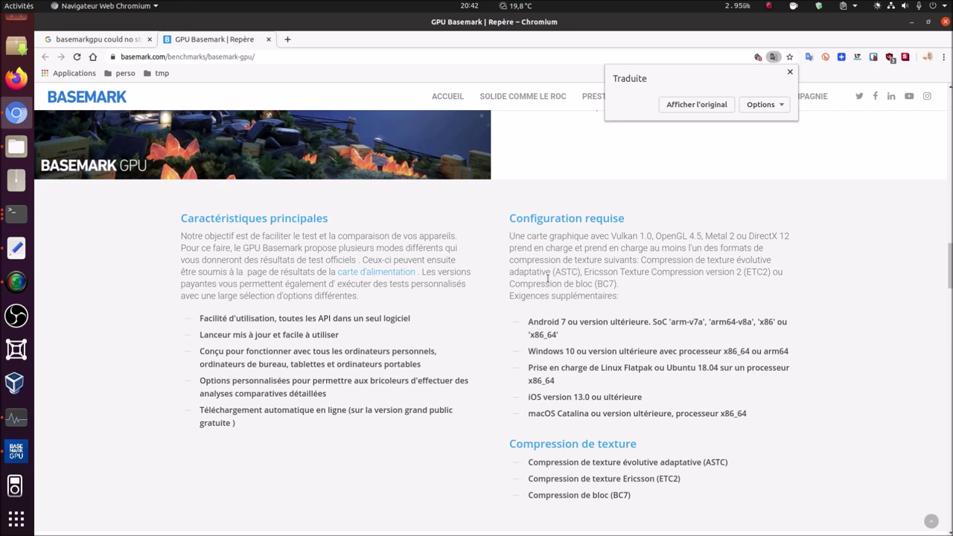
- Highlight the graphics card requirement, read the texture formats and version comparison, and return to the top
{"action": "left_click_drag", "start_coordinate": [510, 234], "coordinate": [795, 239]}
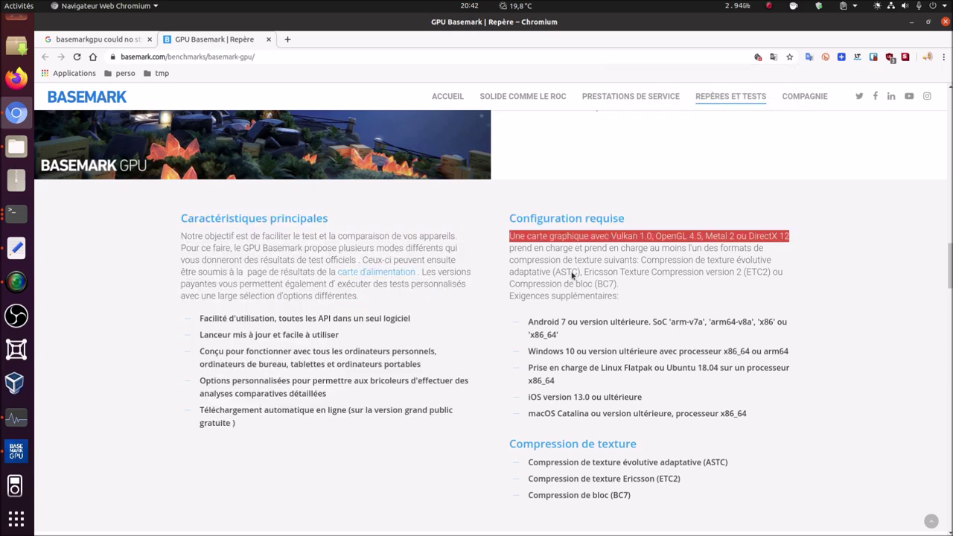
{"action": "scroll", "coordinate": [592, 304], "scroll_direction": "down", "scroll_amount": 3}
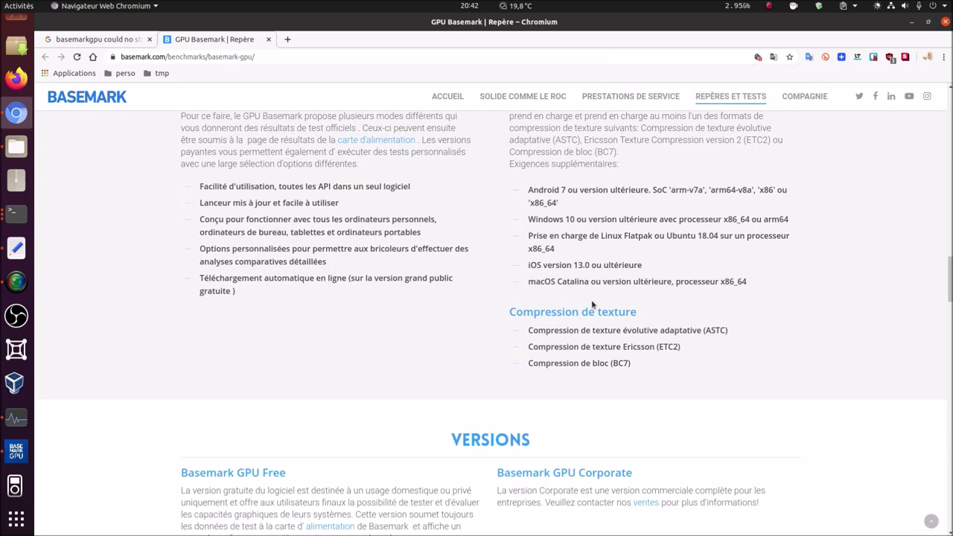
{"action": "scroll", "coordinate": [593, 304], "scroll_direction": "down", "scroll_amount": 1}
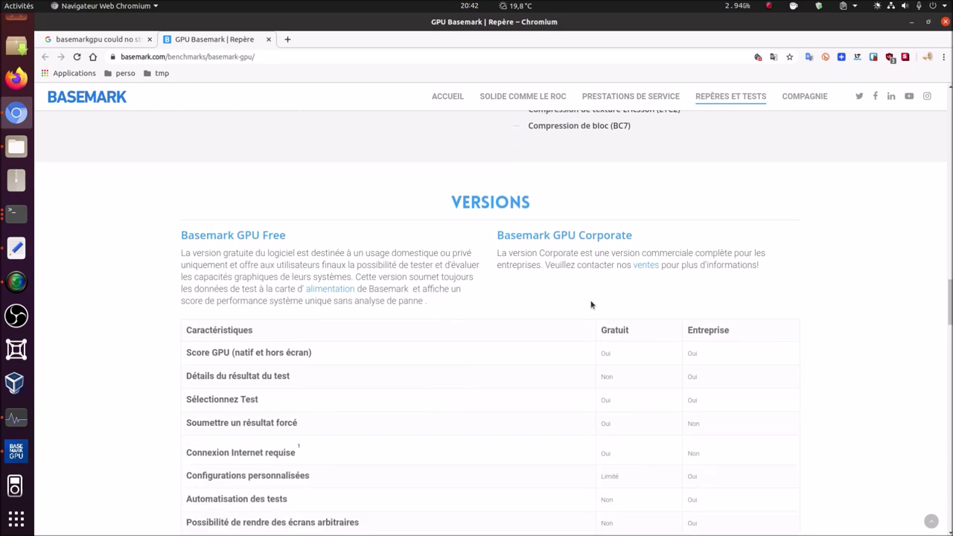
{"action": "scroll", "coordinate": [630, 283], "scroll_direction": "up", "scroll_amount": 10}
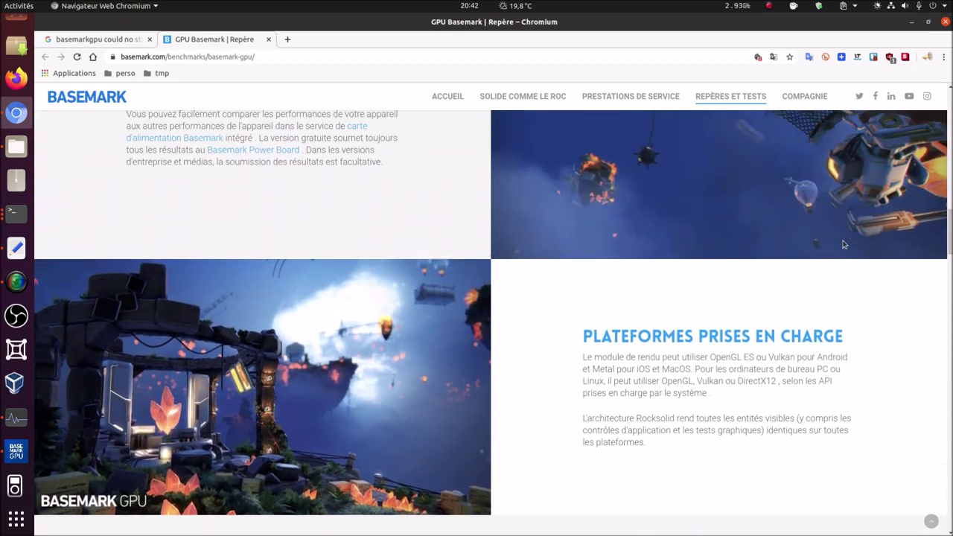
{"action": "scroll", "coordinate": [844, 245], "scroll_direction": "up", "scroll_amount": 12}
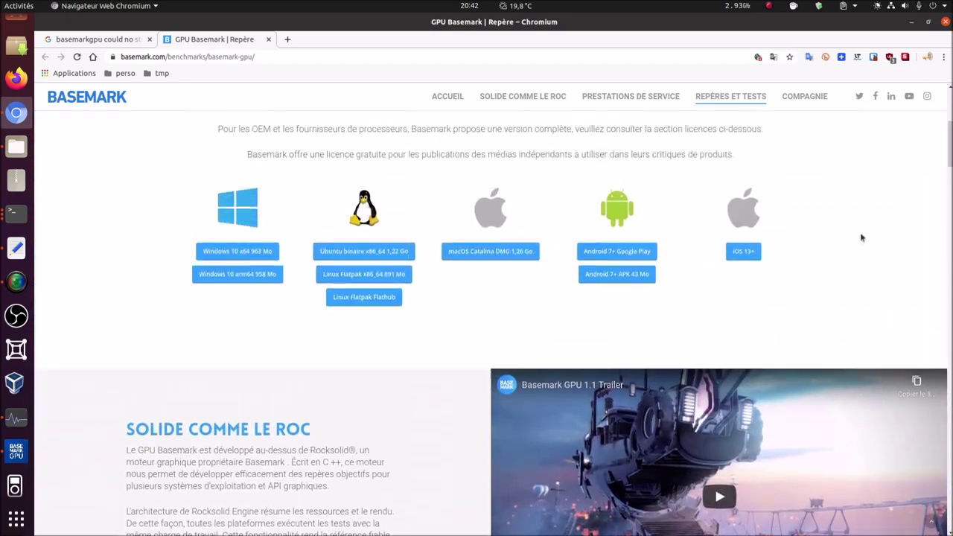
{"action": "scroll", "coordinate": [862, 237], "scroll_direction": "up", "scroll_amount": 4}
{"action": "left_click", "coordinate": [730, 97]}
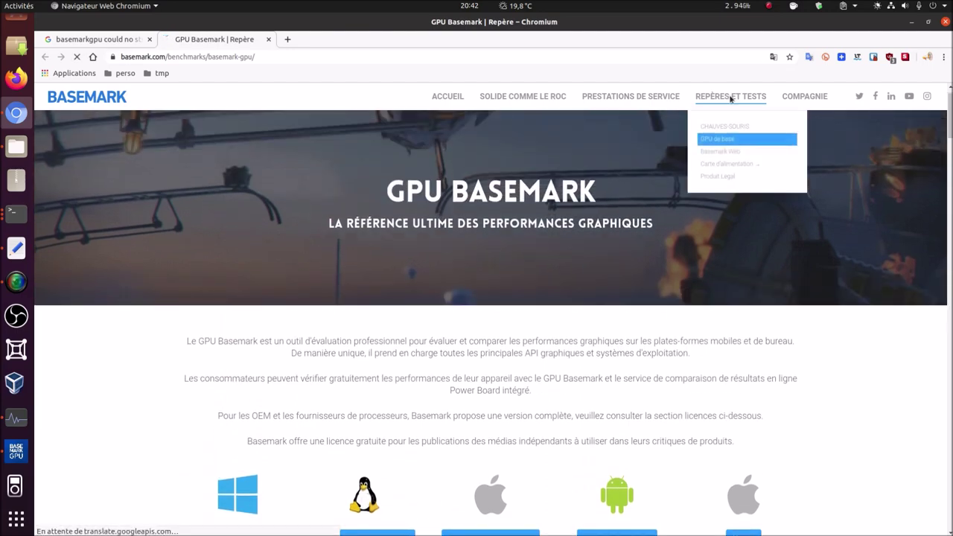
- Read through the Basemark Web 3.0 page down to Community Mode, then go to HOME
{"action": "left_click", "coordinate": [719, 160]}
{"action": "scroll", "coordinate": [228, 273], "scroll_direction": "down", "scroll_amount": 10}
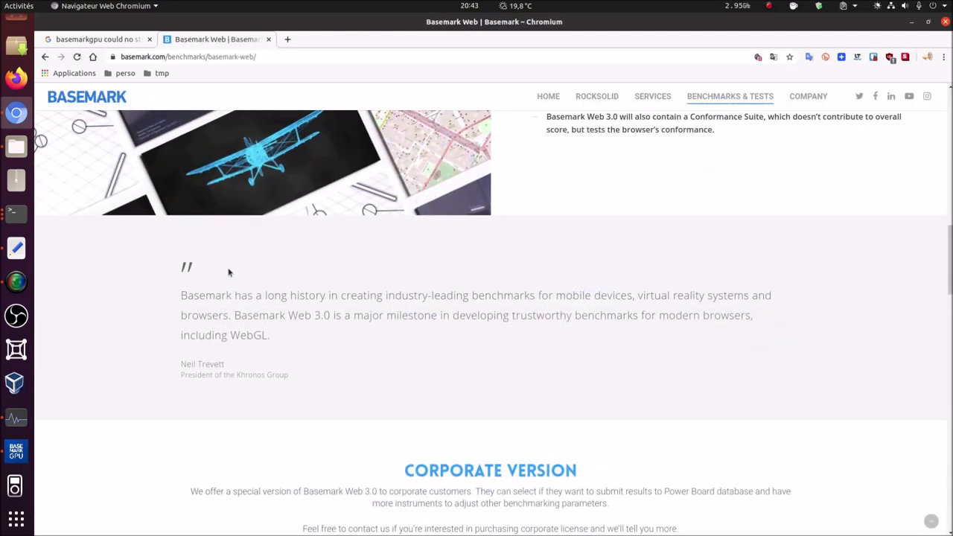
{"action": "scroll", "coordinate": [228, 269], "scroll_direction": "up", "scroll_amount": 10}
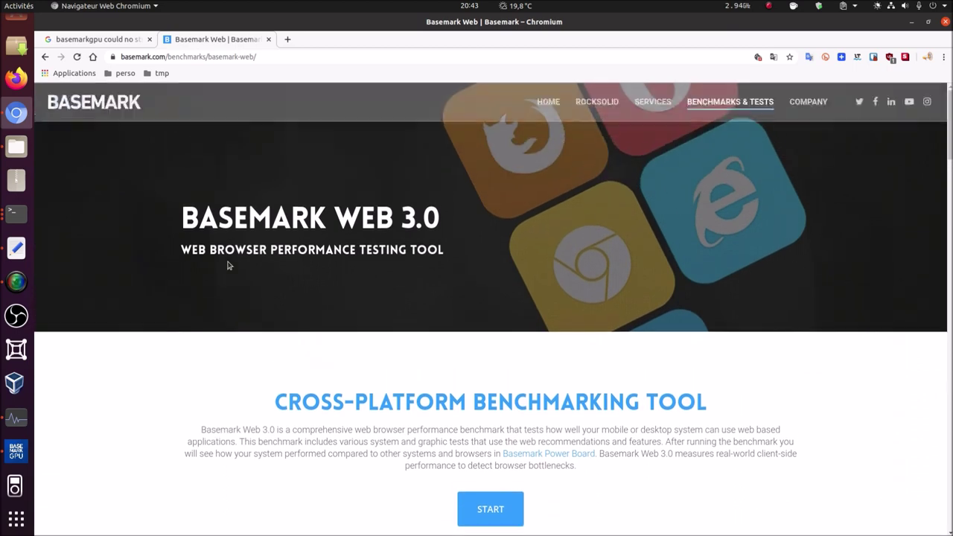
{"action": "scroll", "coordinate": [229, 266], "scroll_direction": "down", "scroll_amount": 10}
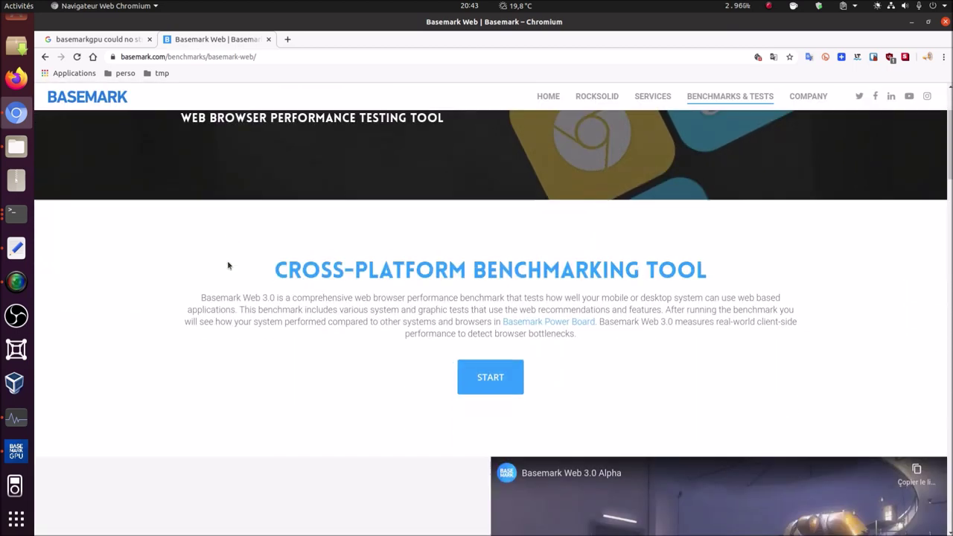
{"action": "scroll", "coordinate": [228, 266], "scroll_direction": "down", "scroll_amount": 10}
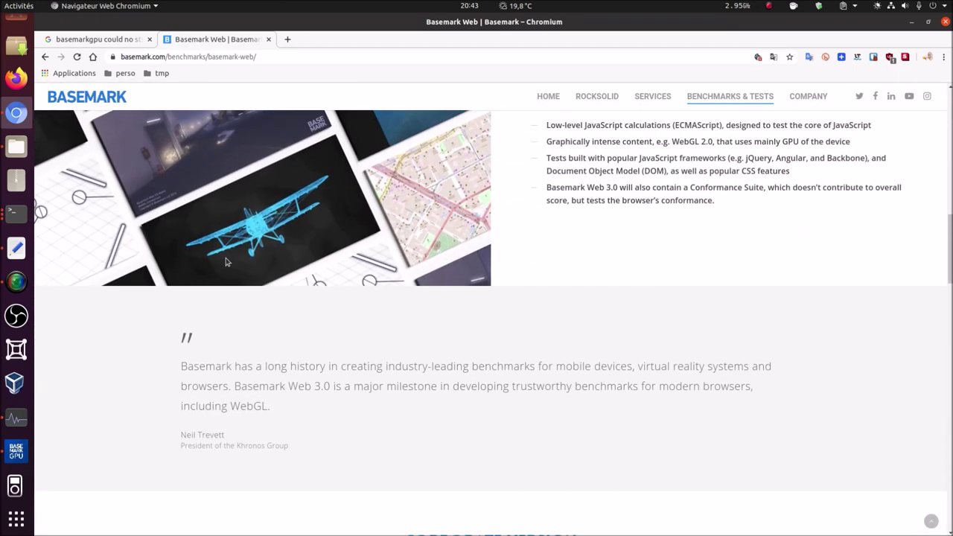
{"action": "scroll", "coordinate": [219, 254], "scroll_direction": "down", "scroll_amount": 5}
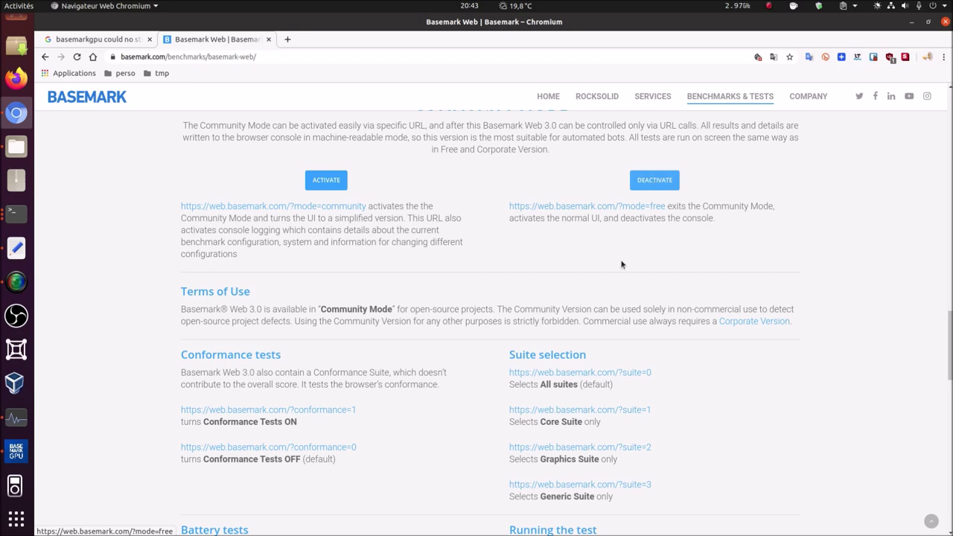
{"action": "scroll", "coordinate": [670, 323], "scroll_direction": "down", "scroll_amount": 2}
{"action": "scroll", "coordinate": [670, 323], "scroll_direction": "up", "scroll_amount": 4}
{"action": "scroll", "coordinate": [674, 324], "scroll_direction": "up", "scroll_amount": 15}
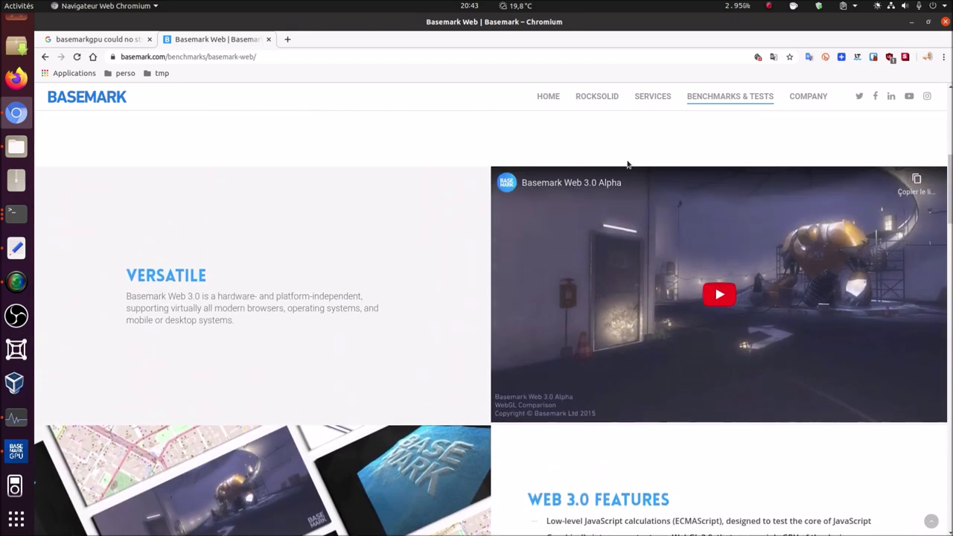
{"action": "left_click", "coordinate": [549, 96]}
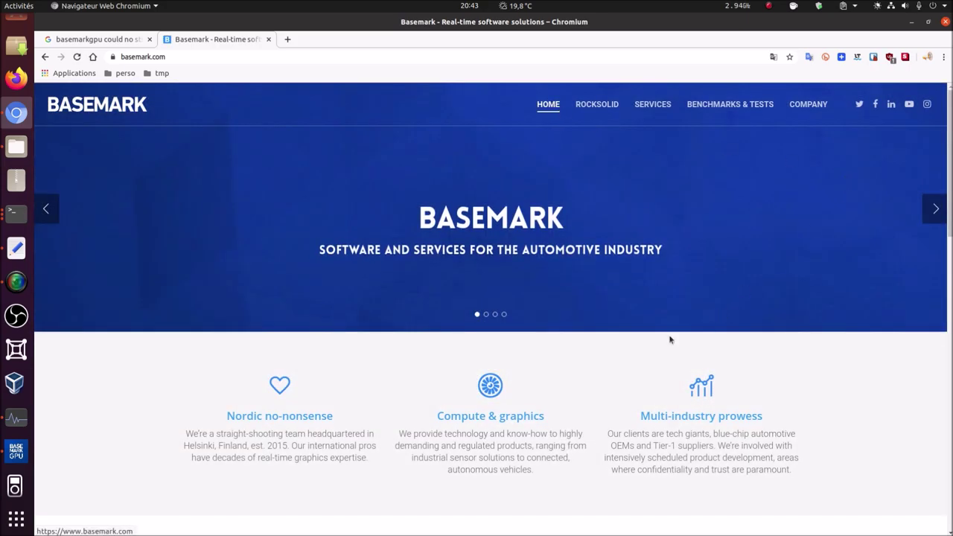
- Scroll the Power Board 3.0 site to the fastest GPU families for Windows 10 and Linux
{"action": "scroll", "coordinate": [670, 336], "scroll_direction": "down", "scroll_amount": 3}
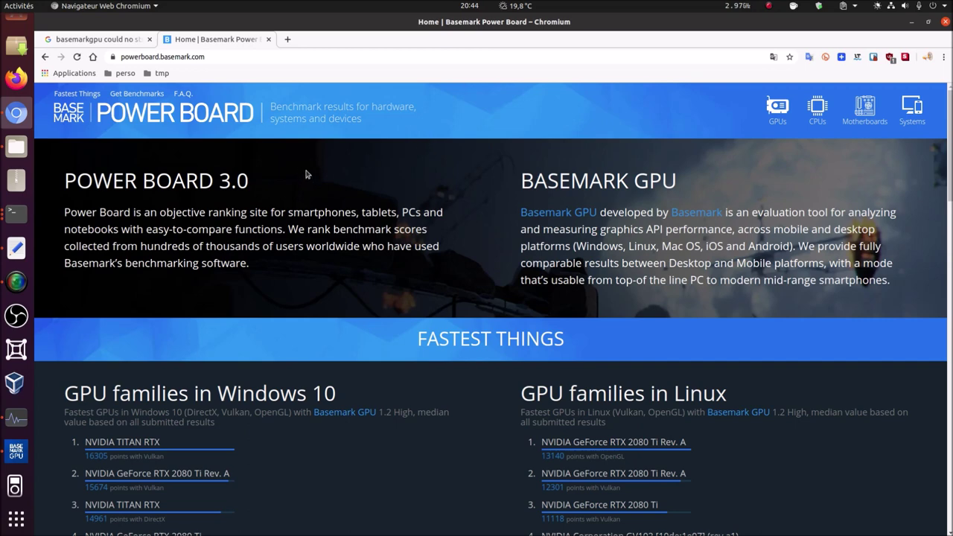
{"action": "scroll", "coordinate": [304, 172], "scroll_direction": "down", "scroll_amount": 3}
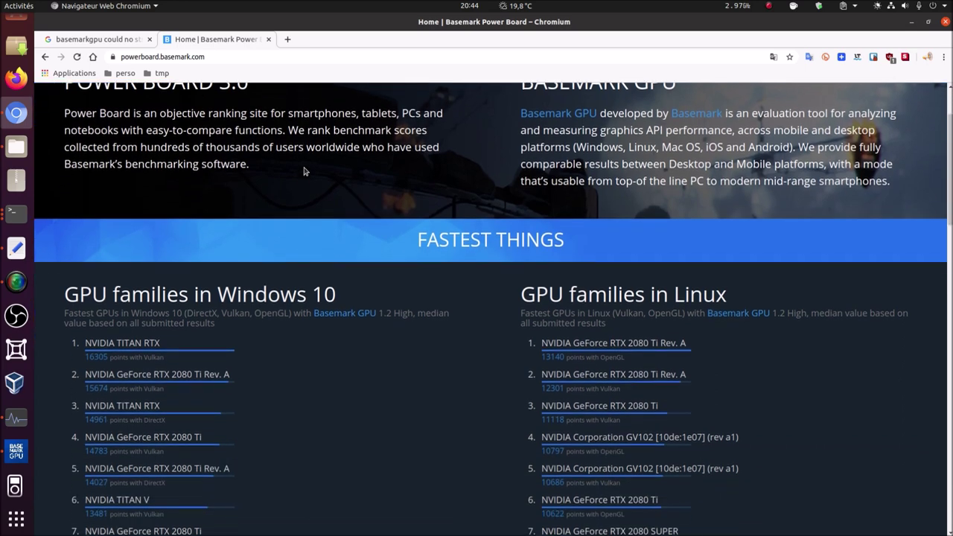
{"action": "scroll", "coordinate": [304, 171], "scroll_direction": "down", "scroll_amount": 3}
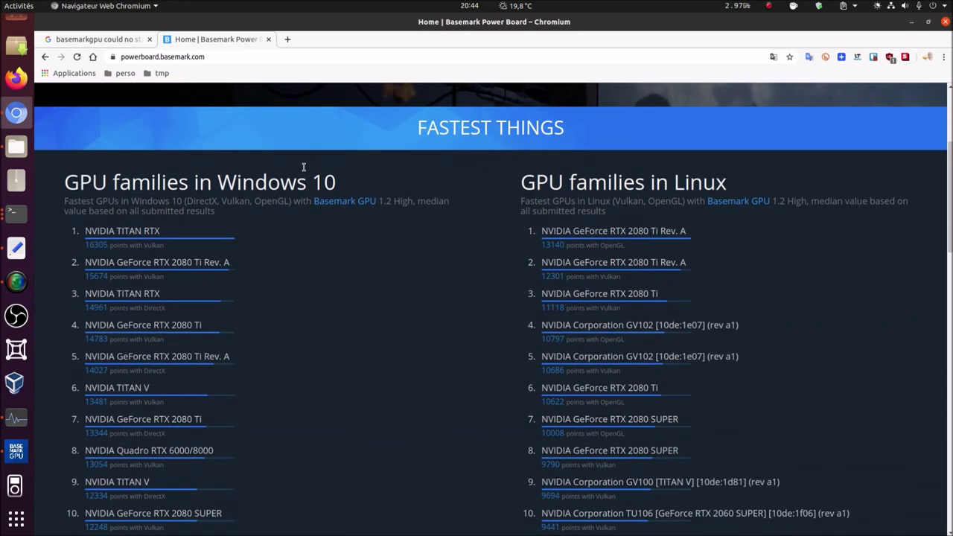
{"action": "scroll", "coordinate": [304, 167], "scroll_direction": "down", "scroll_amount": 1}
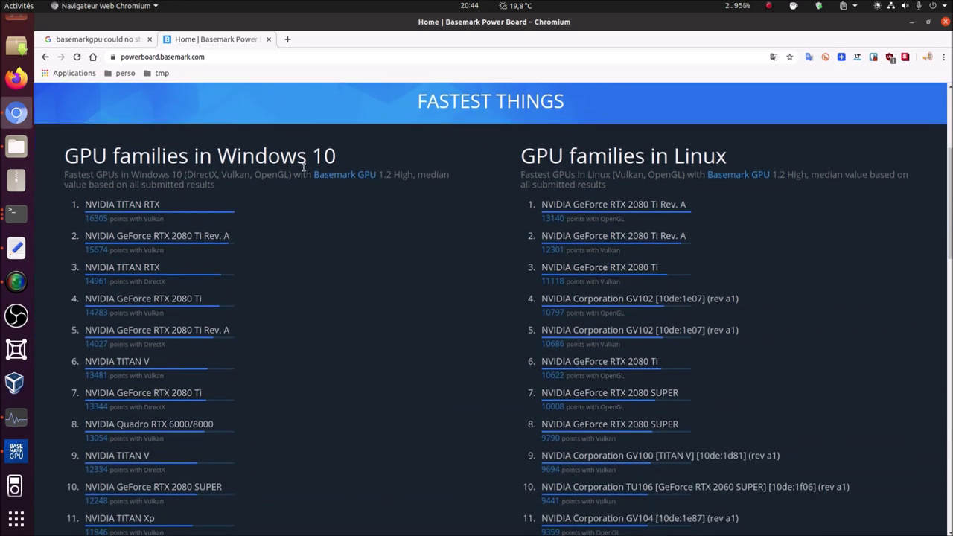